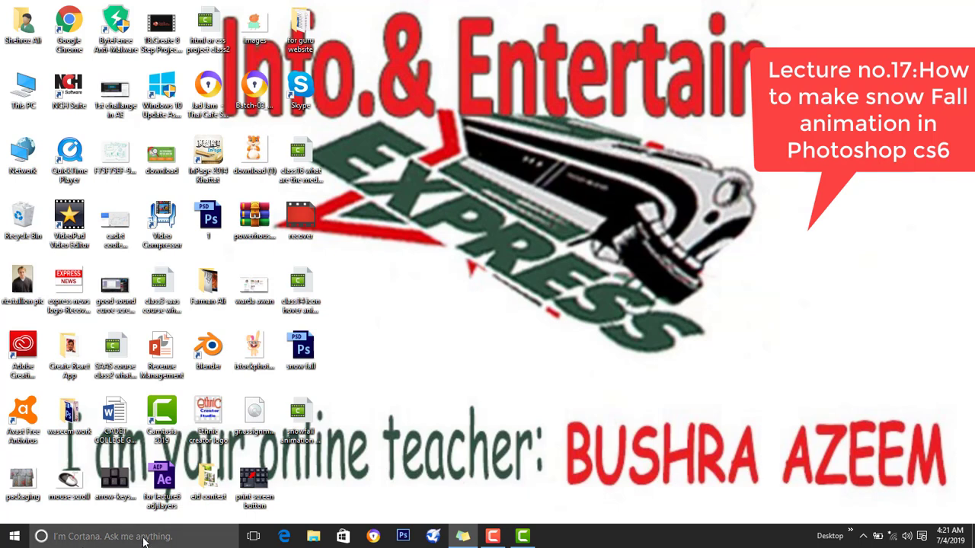
Launch Photoshop CS6 from the taskbar and wait for its empty workspace.
{"action": "left_click", "coordinate": [402, 537]}
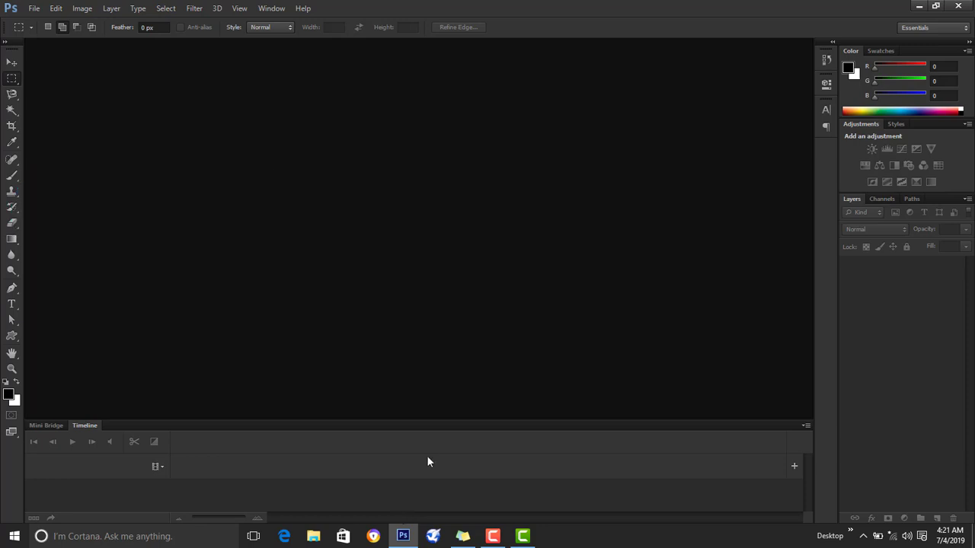
Start File > Open and browse to the images folder on Local Disk (E:).
{"action": "left_click", "coordinate": [40, 13]}
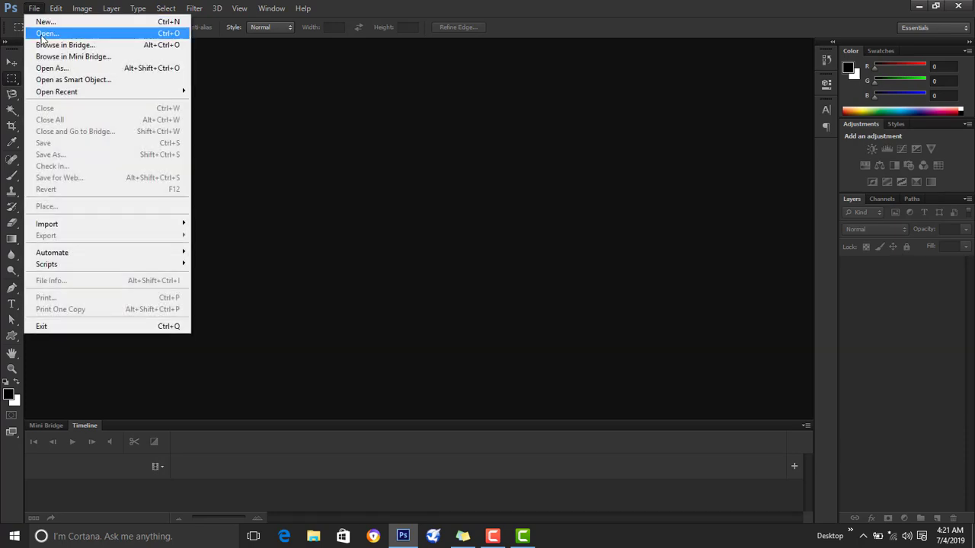
{"action": "left_click", "coordinate": [44, 38]}
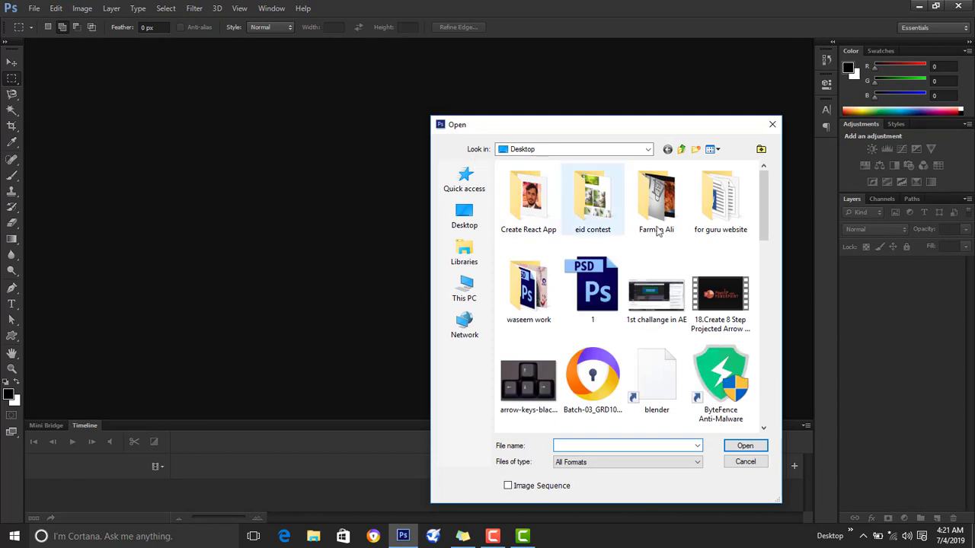
{"action": "left_click", "coordinate": [467, 290]}
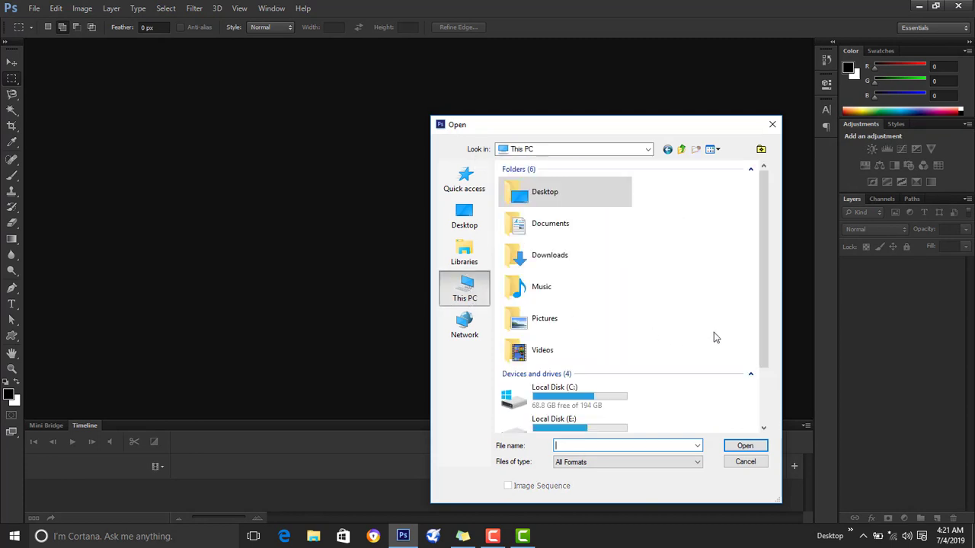
{"action": "left_click_drag", "start_coordinate": [767, 319], "coordinate": [768, 345]}
{"action": "left_click", "coordinate": [609, 388]}
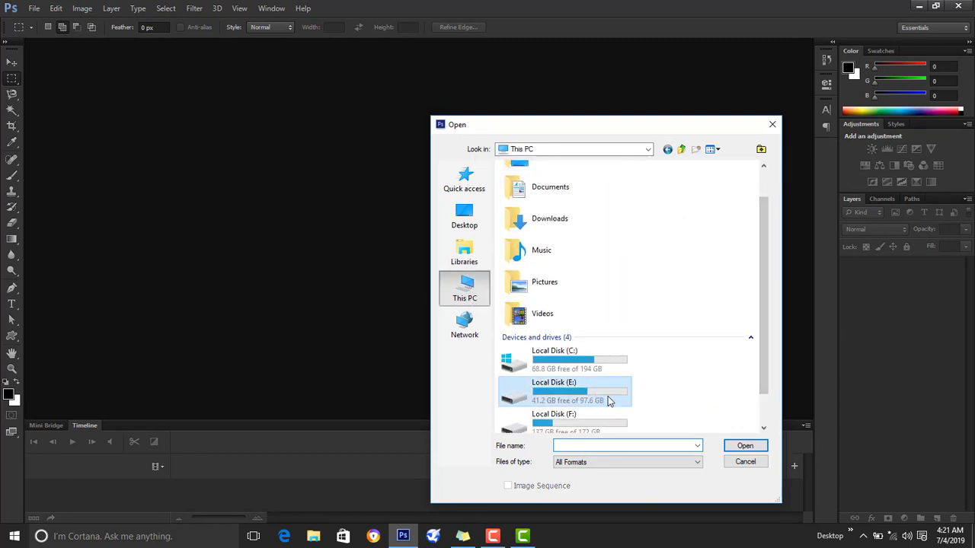
{"action": "left_click", "coordinate": [744, 445]}
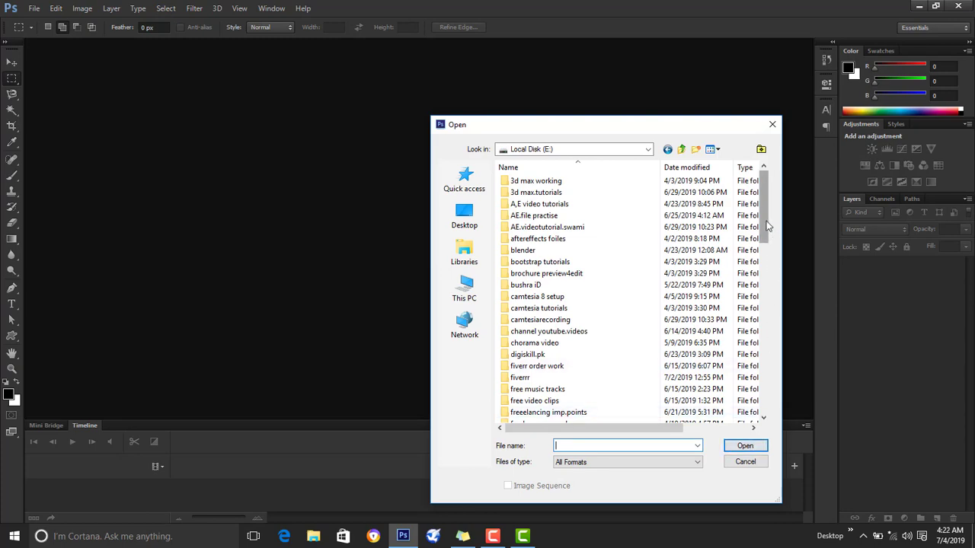
{"action": "scroll", "coordinate": [768, 274], "scroll_direction": "down", "scroll_amount": 5}
{"action": "left_click", "coordinate": [525, 307]}
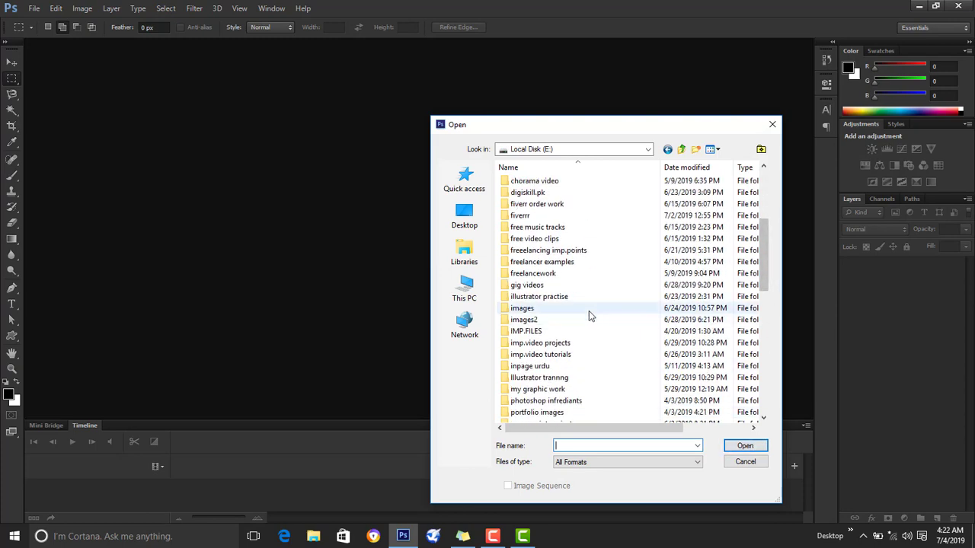
{"action": "left_click", "coordinate": [739, 446]}
Open the snowman picture from the web bg folder.
{"action": "scroll", "coordinate": [765, 266], "scroll_direction": "down", "scroll_amount": 2}
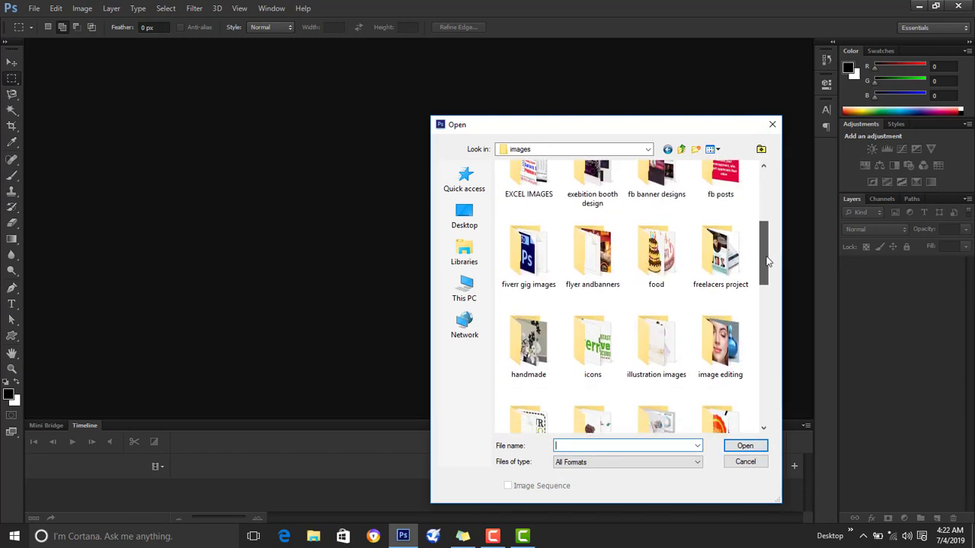
{"action": "scroll", "coordinate": [769, 272], "scroll_direction": "down", "scroll_amount": 1}
{"action": "scroll", "coordinate": [769, 273], "scroll_direction": "down", "scroll_amount": 2}
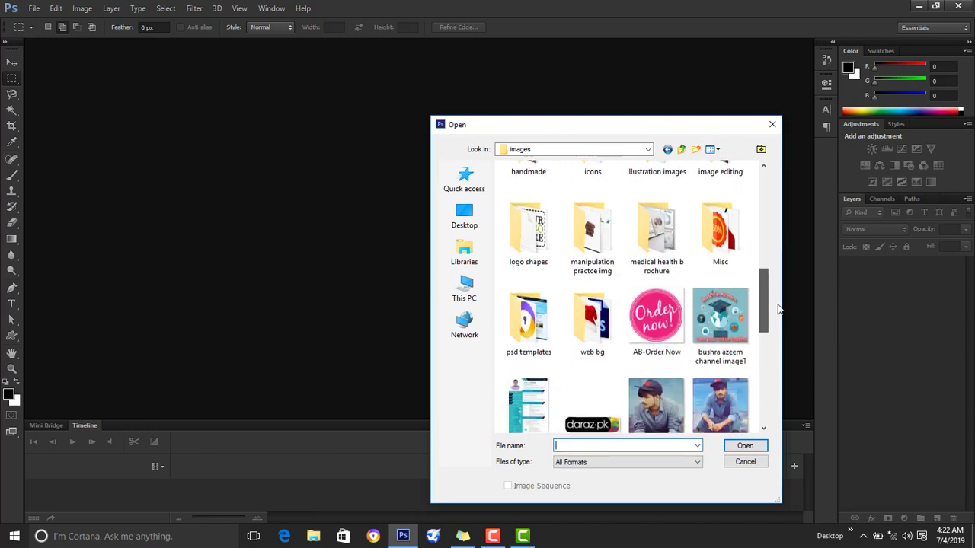
{"action": "scroll", "coordinate": [778, 309], "scroll_direction": "down", "scroll_amount": 1}
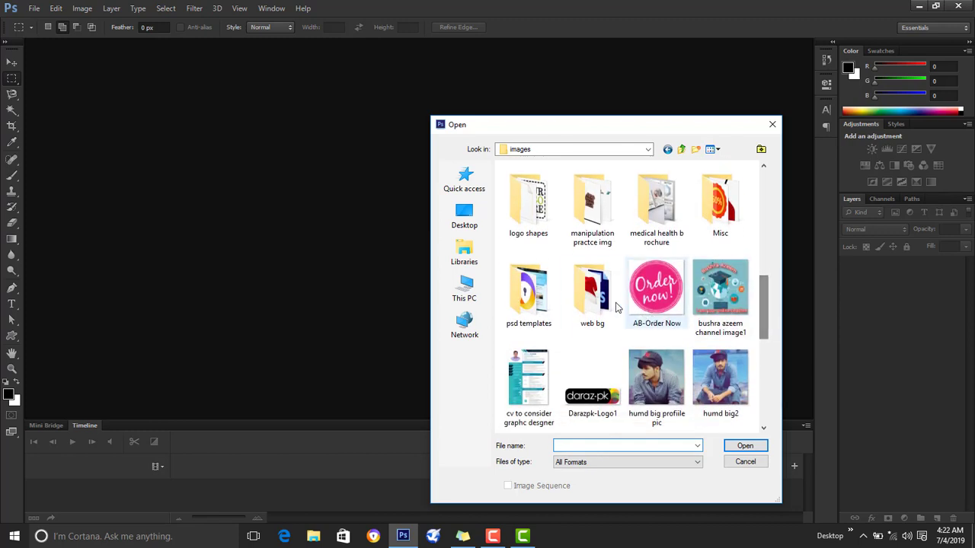
{"action": "left_click", "coordinate": [592, 293]}
{"action": "left_click", "coordinate": [745, 447]}
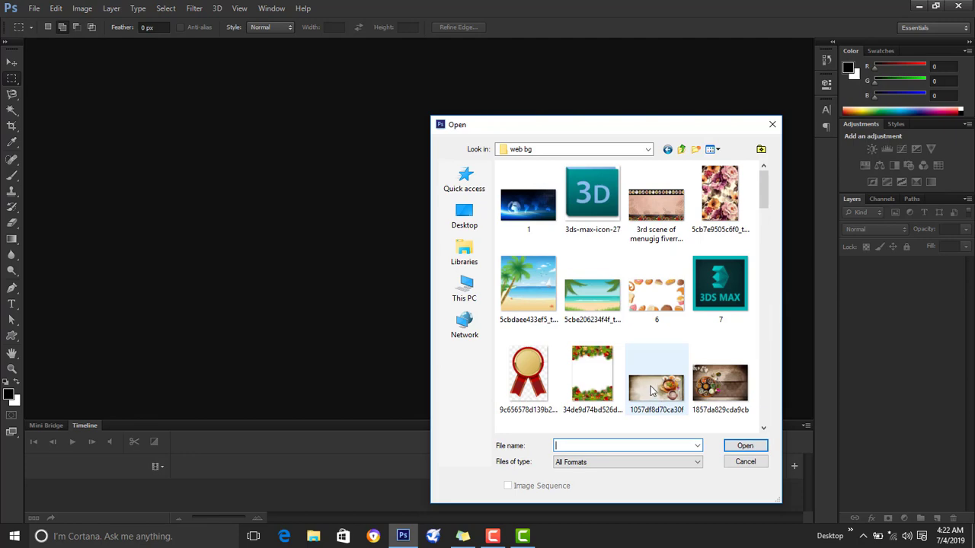
{"action": "scroll", "coordinate": [764, 429], "scroll_direction": "down", "scroll_amount": 1}
{"action": "scroll", "coordinate": [764, 429], "scroll_direction": "down", "scroll_amount": 1}
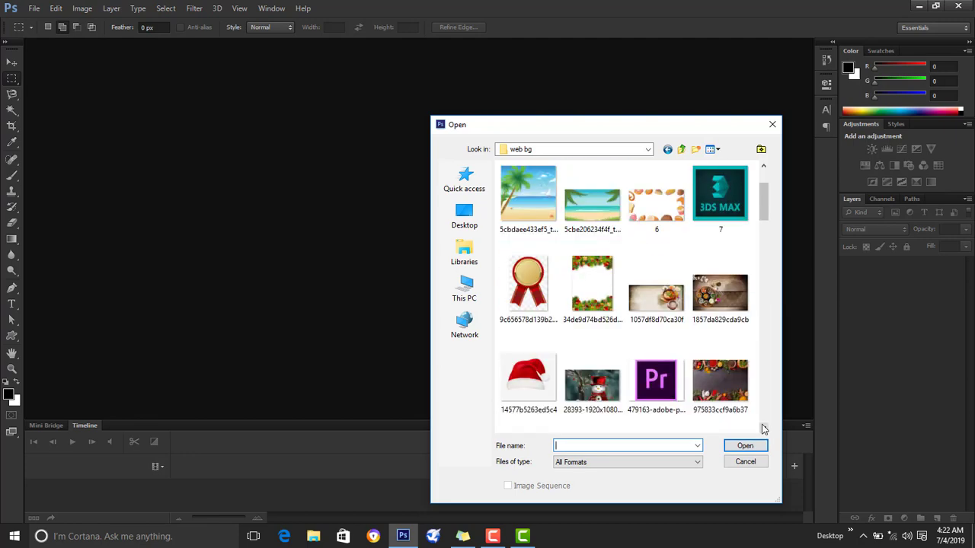
{"action": "scroll", "coordinate": [764, 429], "scroll_direction": "down", "scroll_amount": 1}
{"action": "scroll", "coordinate": [764, 428], "scroll_direction": "down", "scroll_amount": 1}
{"action": "left_click", "coordinate": [591, 259]}
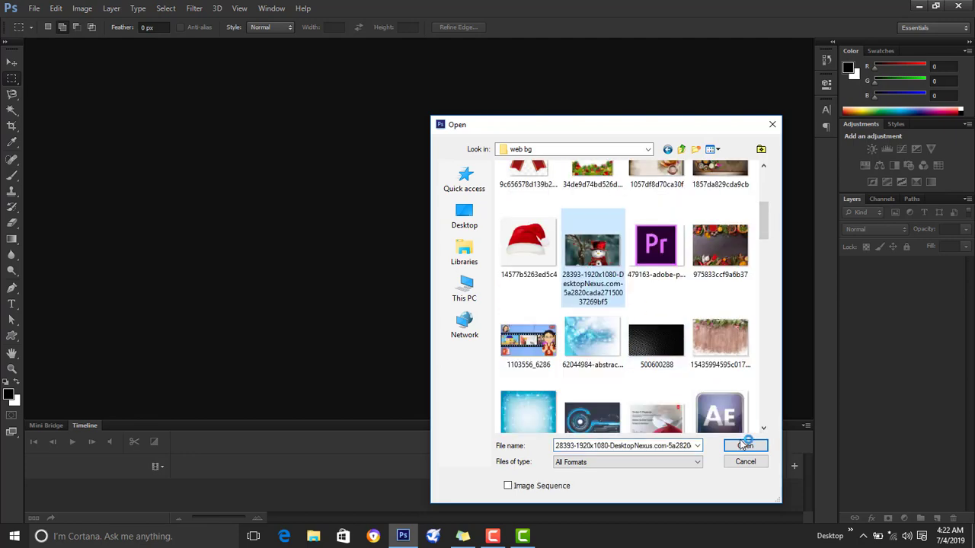
{"action": "left_click", "coordinate": [744, 445]}
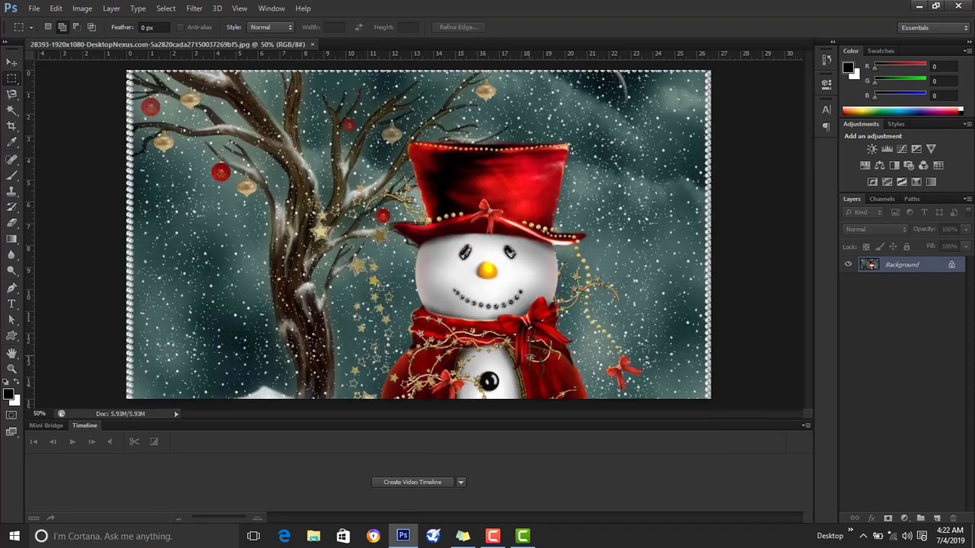
Write 'Marry Christmas' at the lower left and enlarge it with Free Transform.
{"action": "left_click", "coordinate": [12, 305]}
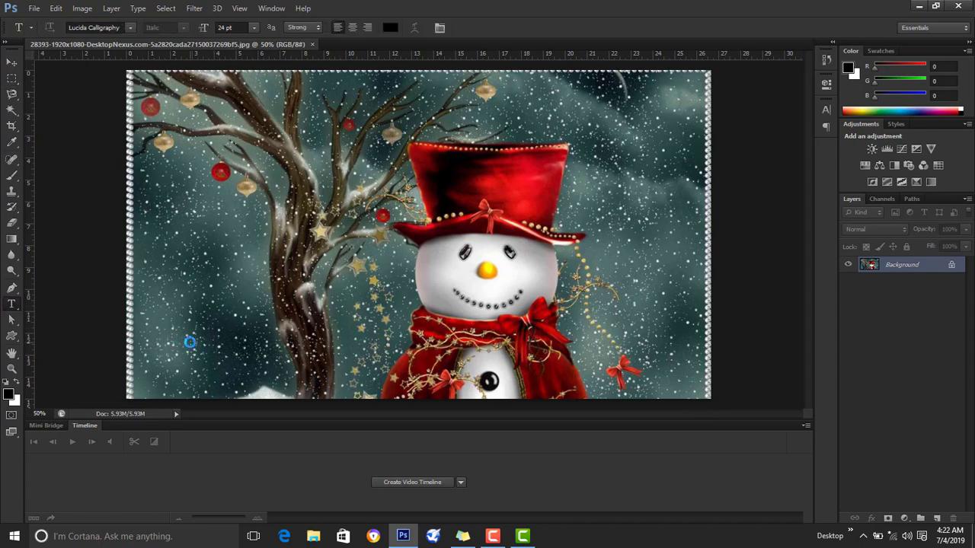
{"action": "left_click", "coordinate": [169, 320]}
{"action": "type", "text": "Merry"}
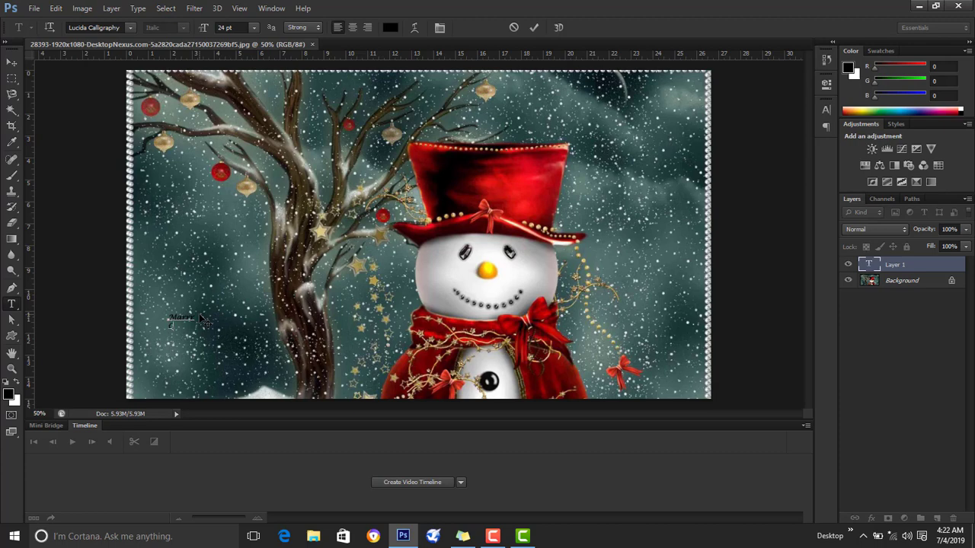
{"action": "key", "text": "BackSpace"}
{"action": "key", "text": "BackSpace"}
{"action": "left_click", "coordinate": [57, 7]}
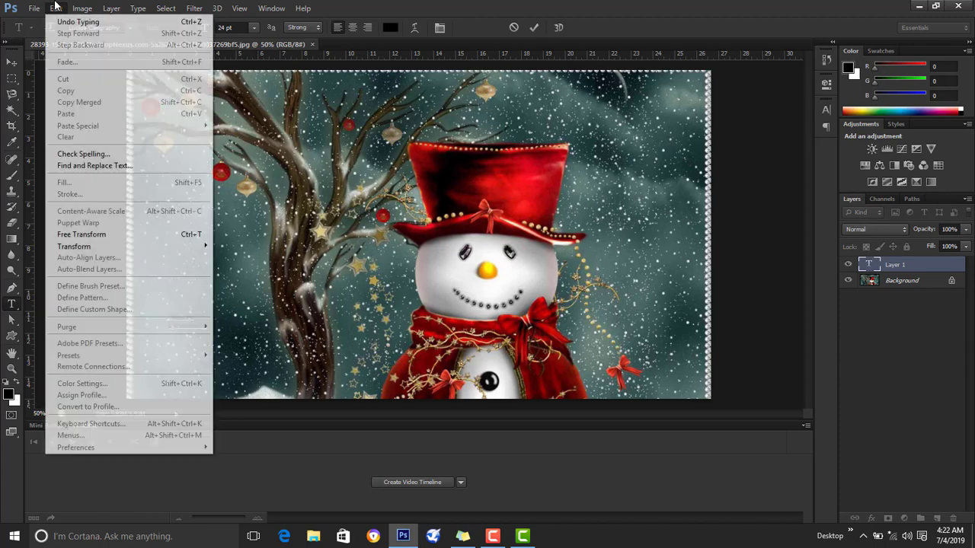
{"action": "left_click", "coordinate": [119, 236]}
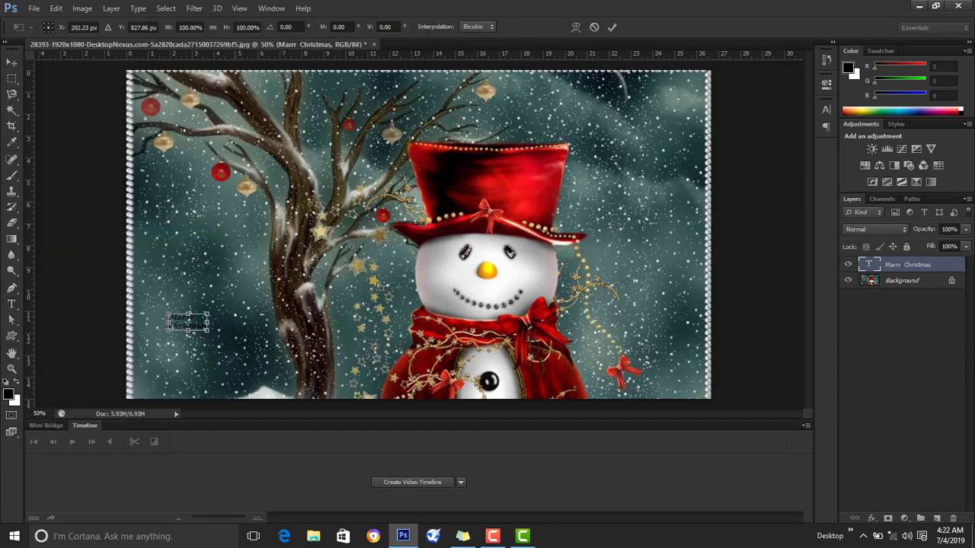
{"action": "mouse_move", "coordinate": [210, 337]}
{"action": "left_mouse_down"}
{"action": "mouse_move", "coordinate": [339, 411]}
{"action": "mouse_move", "coordinate": [372, 403]}
{"action": "mouse_move", "coordinate": [326, 336]}
{"action": "left_mouse_up"}
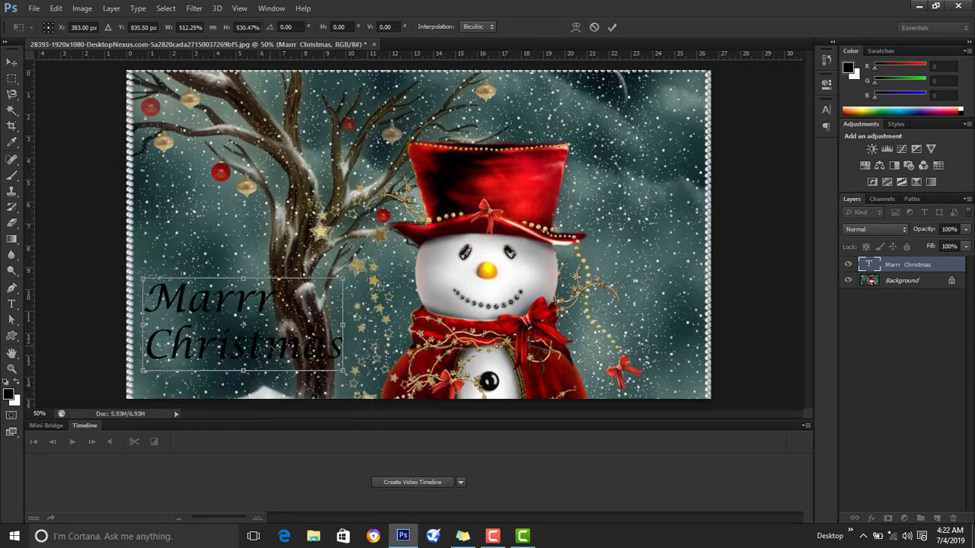
{"action": "key", "text": "Return"}
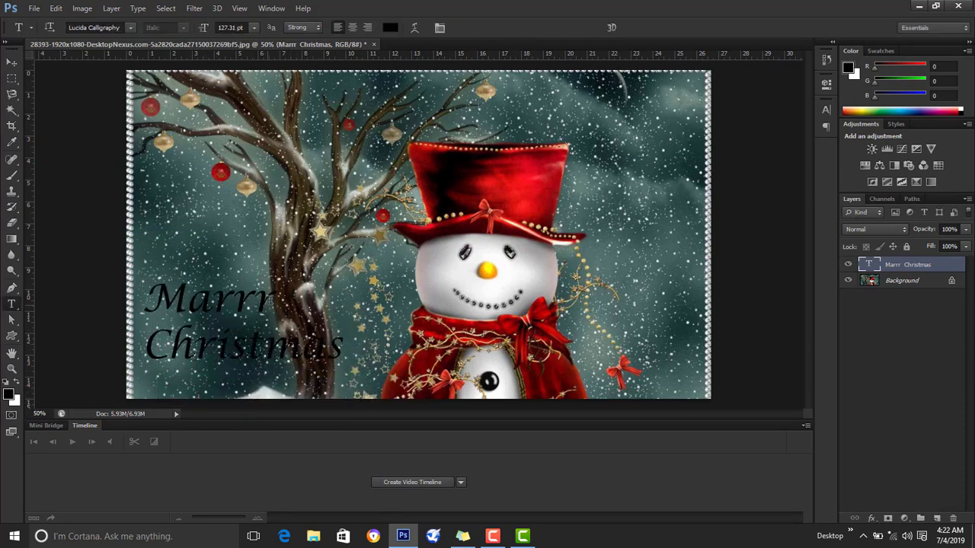
Fix the typo so the greeting reads 'Marry Christmas'.
{"action": "left_click", "coordinate": [270, 301]}
{"action": "key", "text": "BackSpace"}
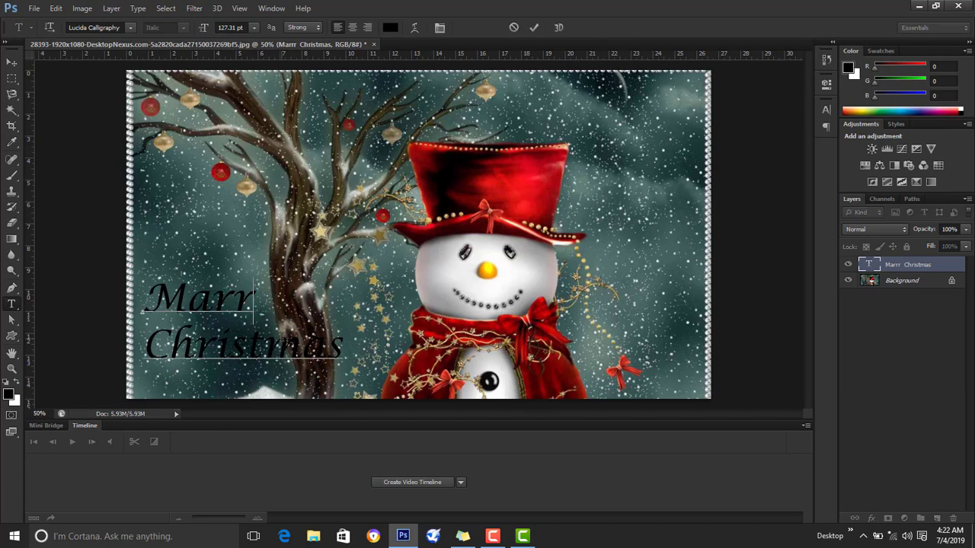
{"action": "key", "text": "BackSpace"}
{"action": "type", "text": "ry"}
Colour all of the greeting text bright red ff0033.
{"action": "key", "text": "ctrl+a"}
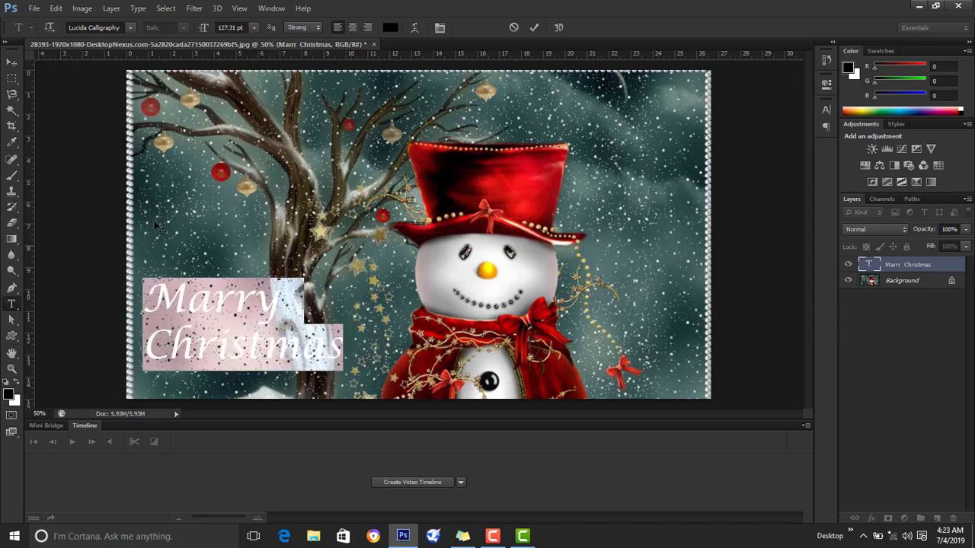
{"action": "left_click", "coordinate": [389, 27]}
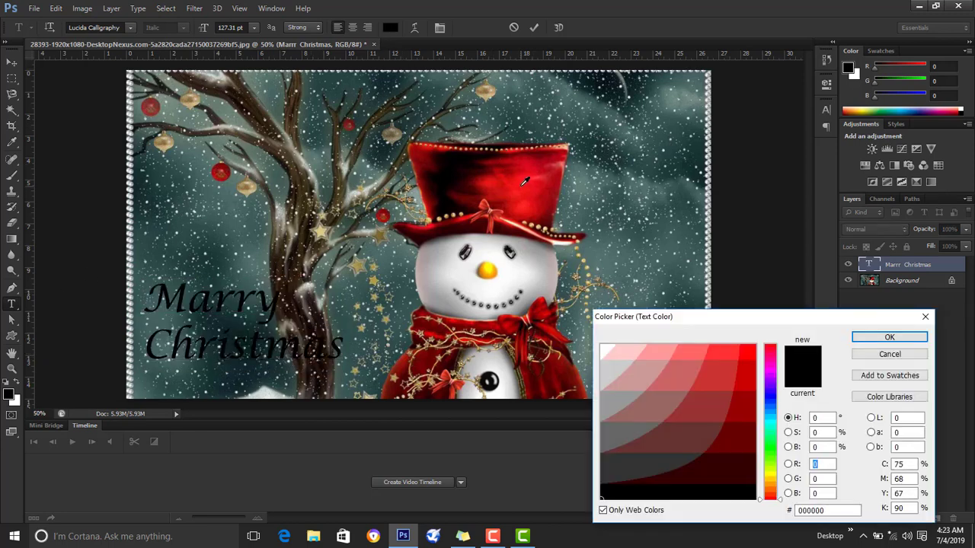
{"action": "left_click", "coordinate": [742, 351]}
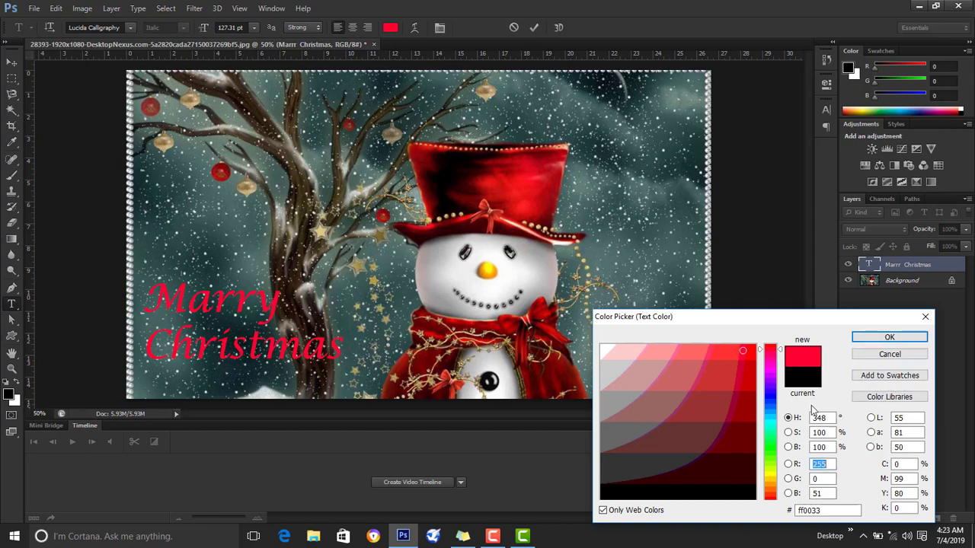
{"action": "left_click", "coordinate": [883, 337]}
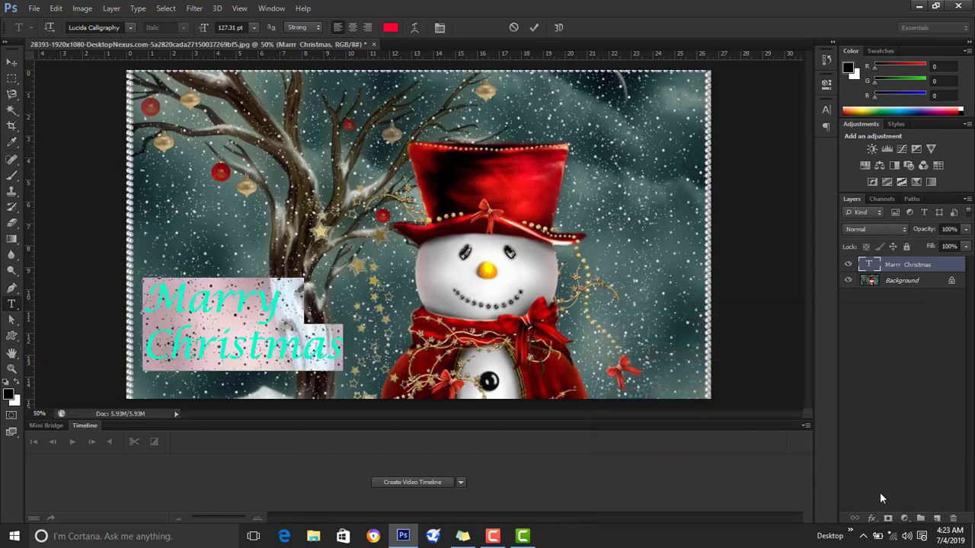
{"action": "left_click", "coordinate": [871, 519]}
Add a Drop Shadow (distance 22, spread 10) and a white Stroke to the greeting.
{"action": "left_click", "coordinate": [870, 510]}
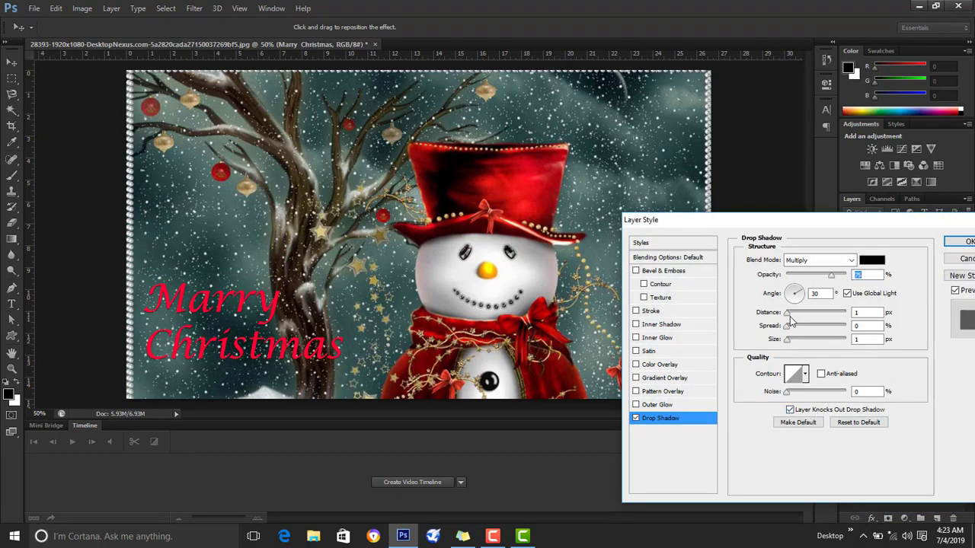
{"action": "mouse_move", "coordinate": [788, 317]}
{"action": "left_mouse_down"}
{"action": "mouse_move", "coordinate": [799, 315]}
{"action": "mouse_move", "coordinate": [799, 339]}
{"action": "left_mouse_up"}
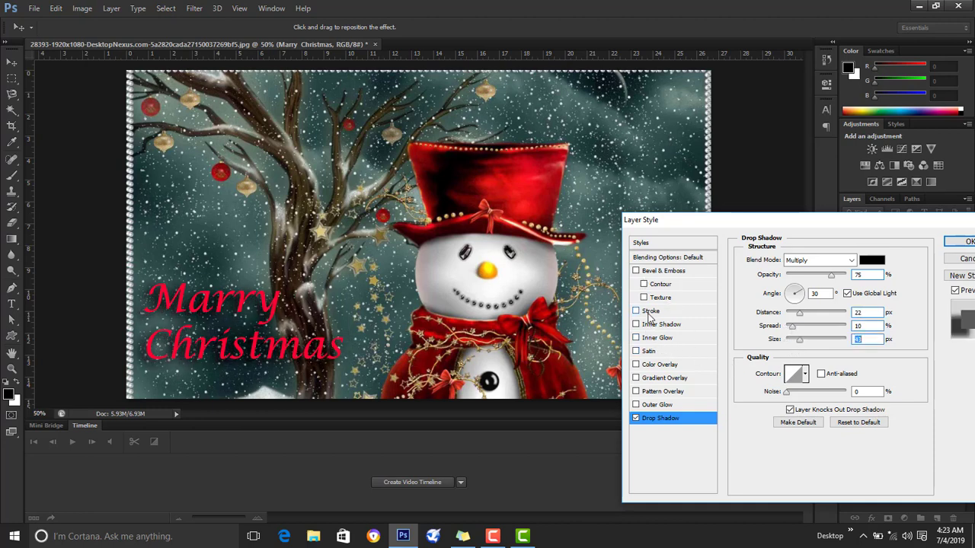
{"action": "left_click", "coordinate": [649, 312]}
{"action": "left_click", "coordinate": [771, 352]}
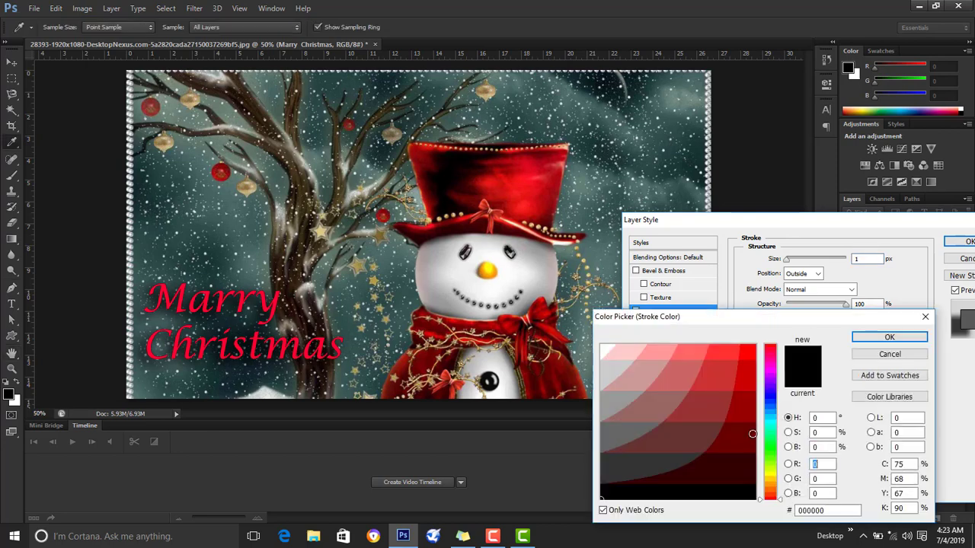
{"action": "left_click", "coordinate": [607, 350]}
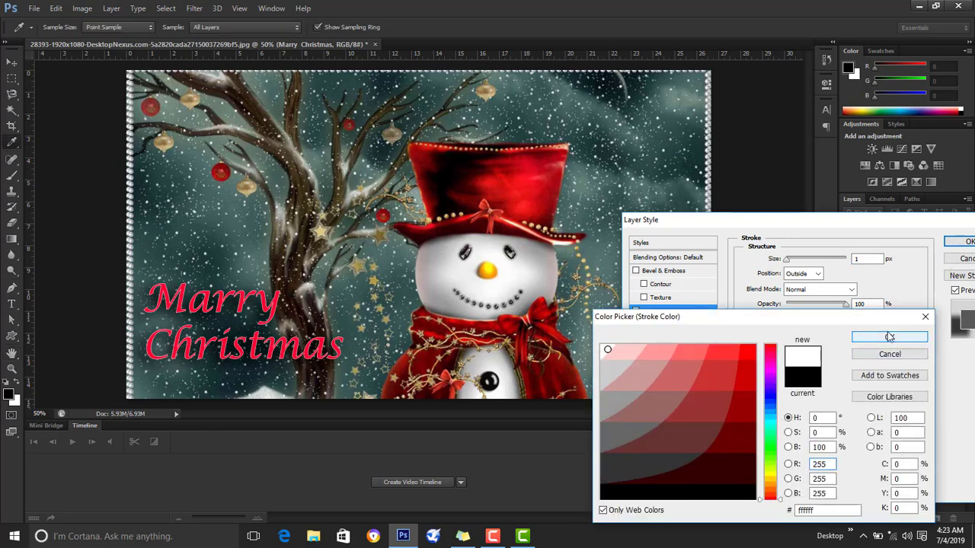
{"action": "left_click", "coordinate": [890, 337]}
{"action": "left_click", "coordinate": [875, 256]}
{"action": "type", "text": "4"}
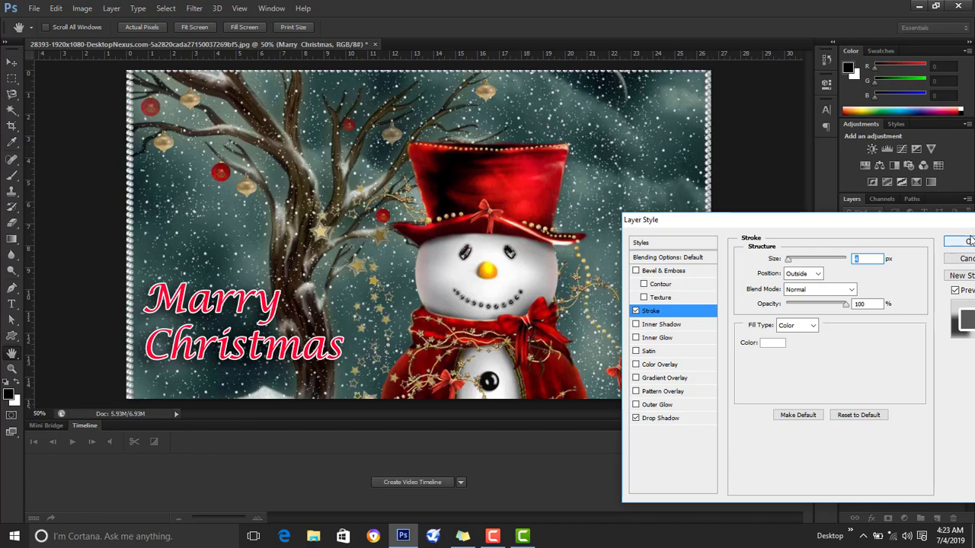
{"action": "left_click", "coordinate": [968, 240]}
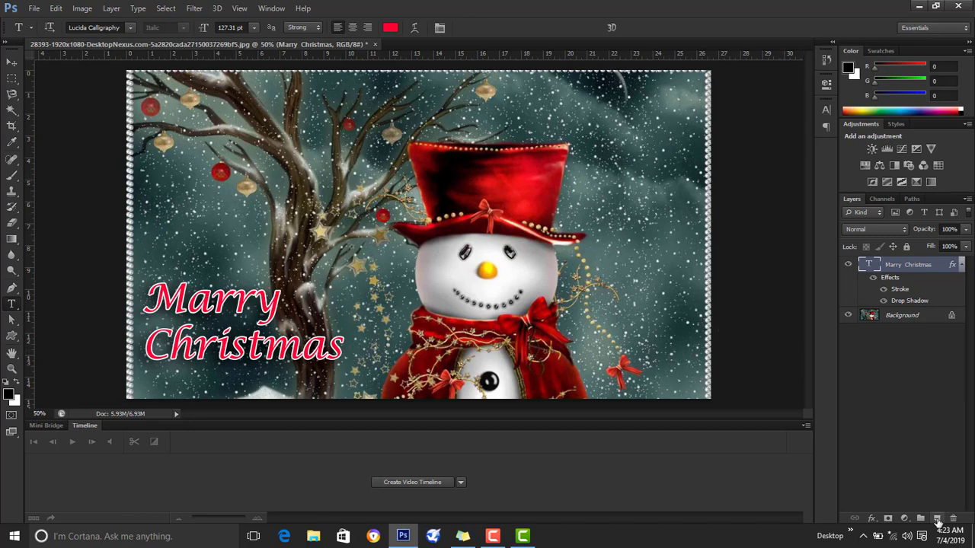
Add a new Layer 1 and fill it with grey 666666.
{"action": "left_click", "coordinate": [937, 517]}
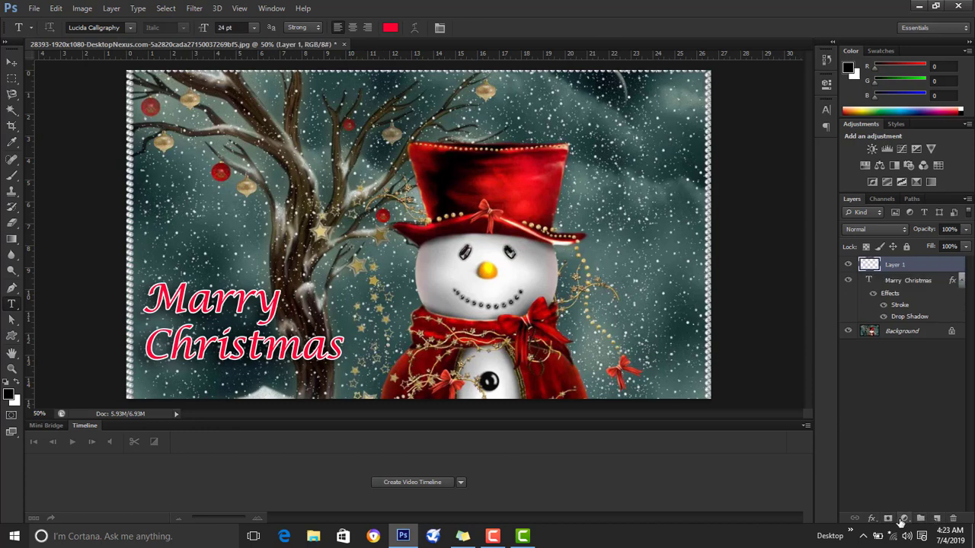
{"action": "left_click", "coordinate": [9, 393]}
{"action": "left_click", "coordinate": [603, 510]}
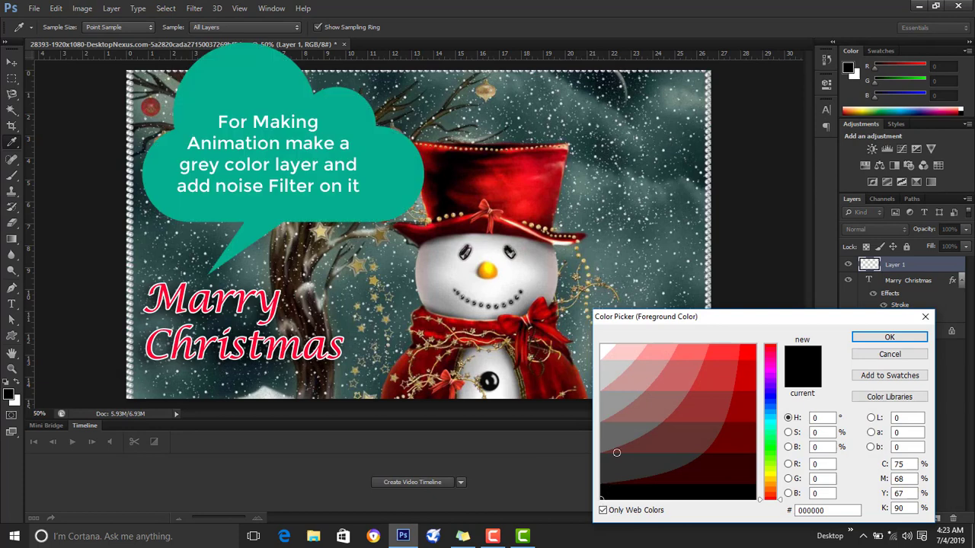
{"action": "left_click", "coordinate": [609, 441]}
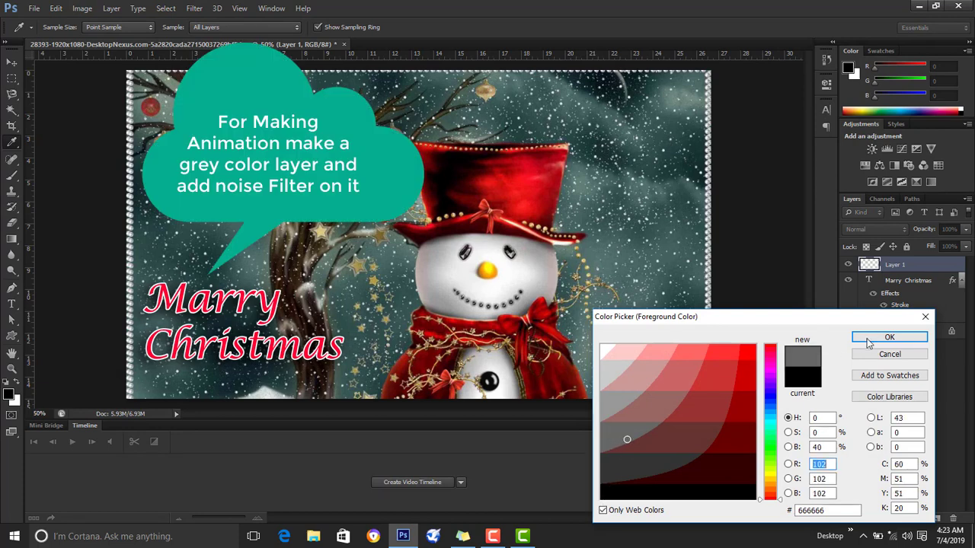
{"action": "left_click", "coordinate": [889, 337]}
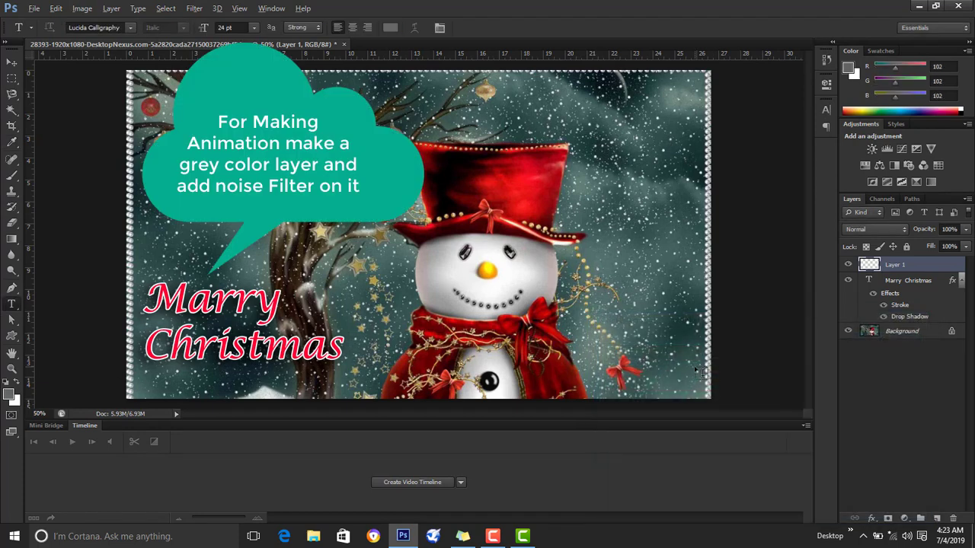
{"action": "key", "text": "alt+BackSpace"}
{"action": "key", "text": "ctrl+d"}
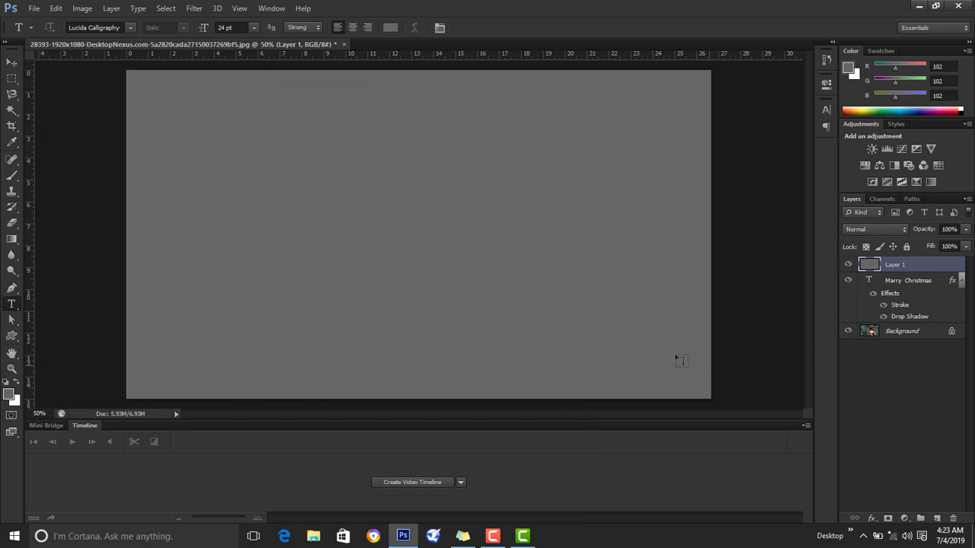
Apply Add Noise at 200%, Gaussian, Monochromatic to Layer 1.
{"action": "left_click", "coordinate": [195, 8]}
{"action": "mouse_move", "coordinate": [201, 131]}
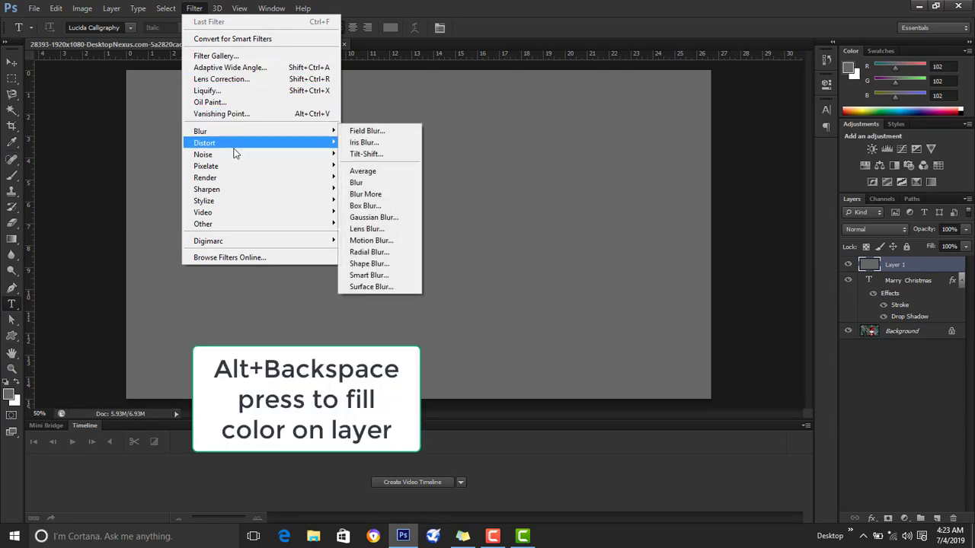
{"action": "mouse_move", "coordinate": [203, 155]}
{"action": "left_click", "coordinate": [366, 155]}
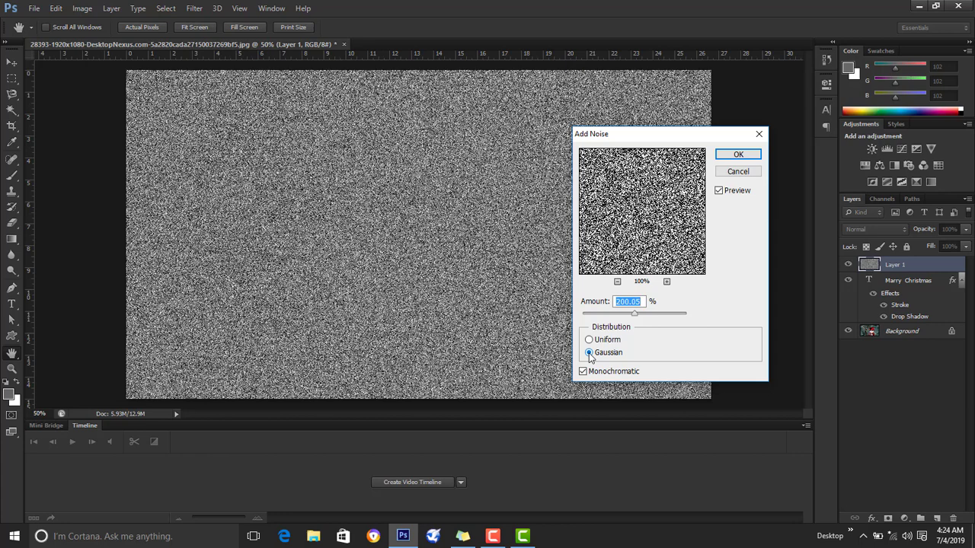
{"action": "left_click", "coordinate": [738, 157]}
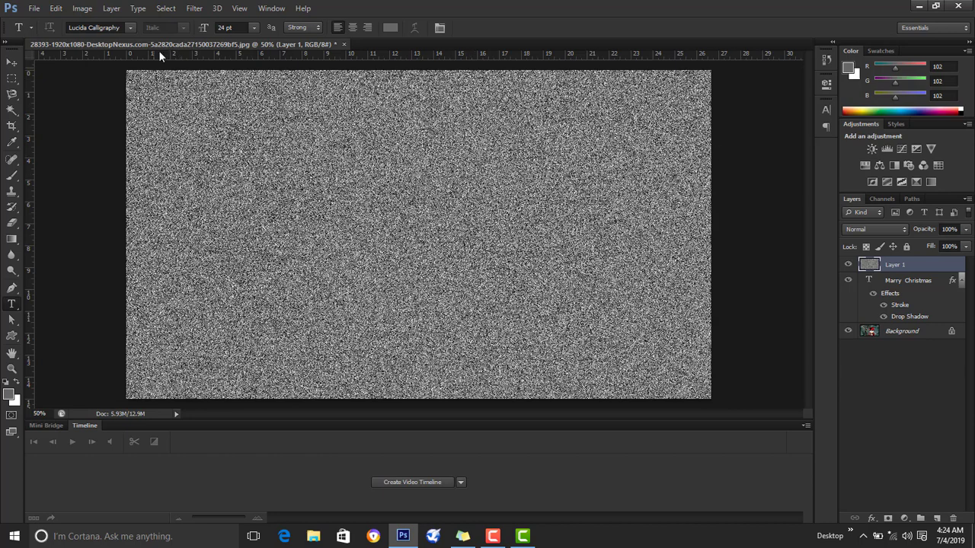
{"action": "left_click", "coordinate": [192, 9]}
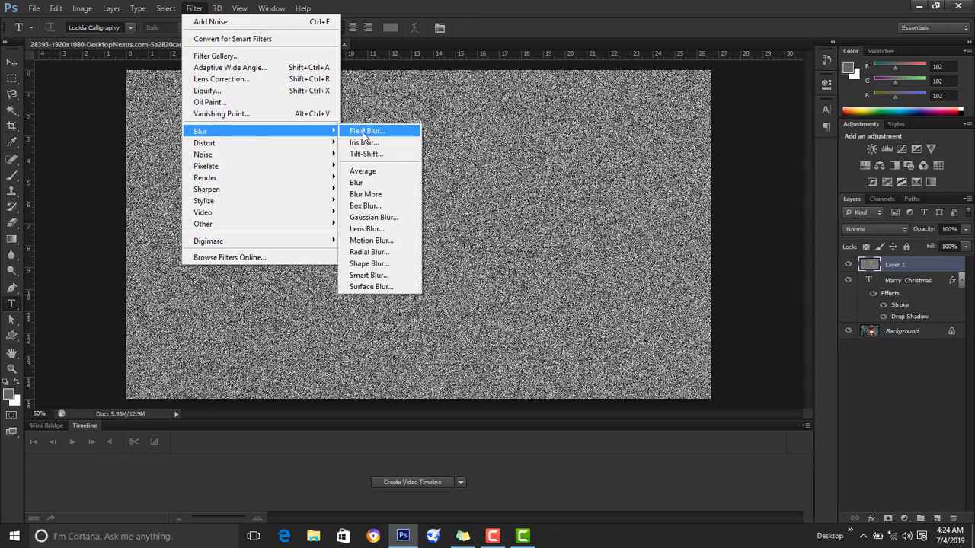
{"action": "mouse_move", "coordinate": [229, 131]}
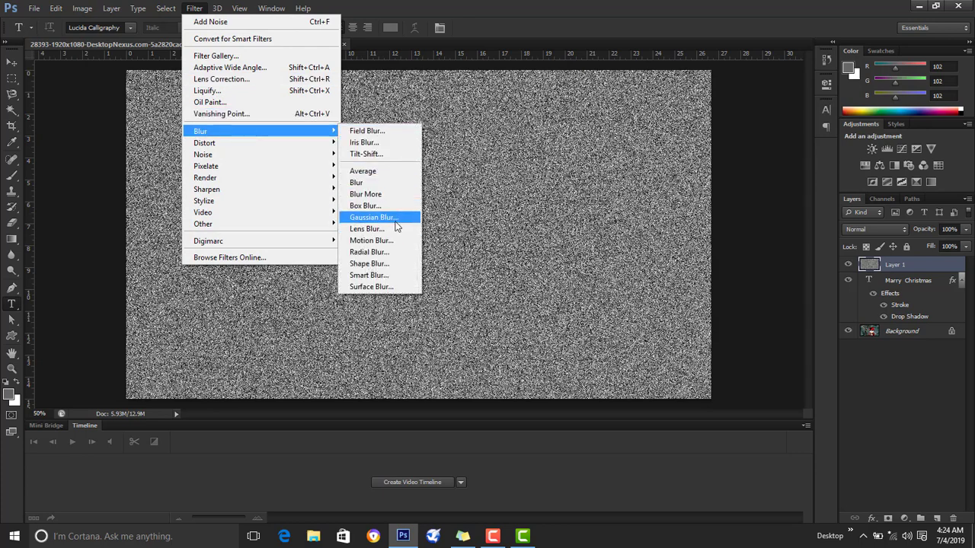
Soften Layer 1's noise with a 2.1-pixel Gaussian Blur.
{"action": "left_click", "coordinate": [397, 218]}
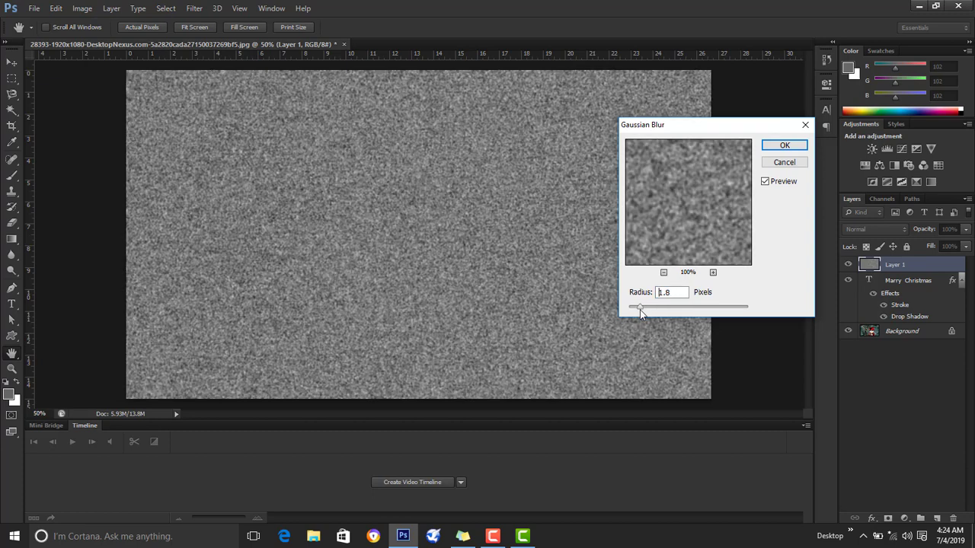
{"action": "left_click_drag", "start_coordinate": [640, 314], "coordinate": [641, 312]}
{"action": "left_click", "coordinate": [784, 144]}
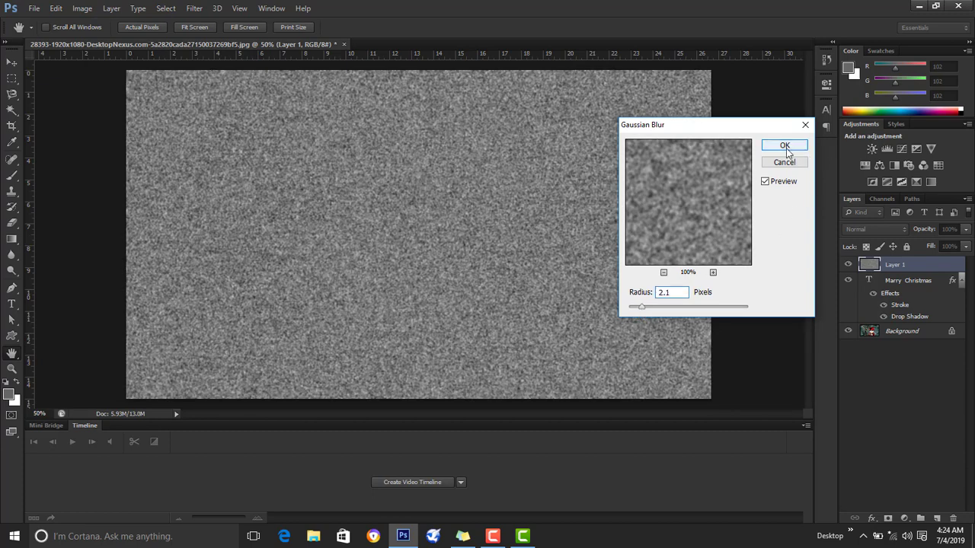
{"action": "key", "text": "t"}
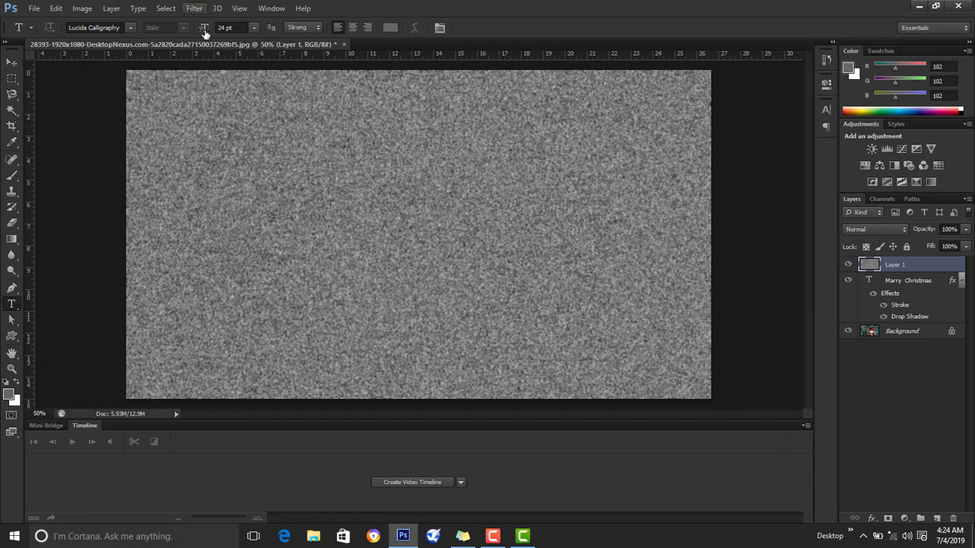
{"action": "left_click", "coordinate": [82, 10]}
{"action": "mouse_move", "coordinate": [100, 39]}
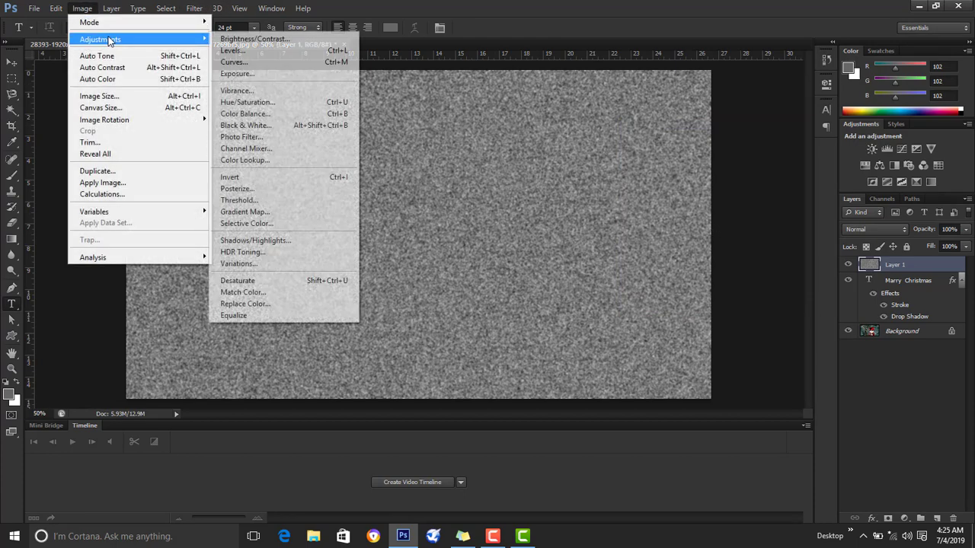
Apply Levels with input black 150 and input white 180 to Layer 1.
{"action": "left_click", "coordinate": [229, 51]}
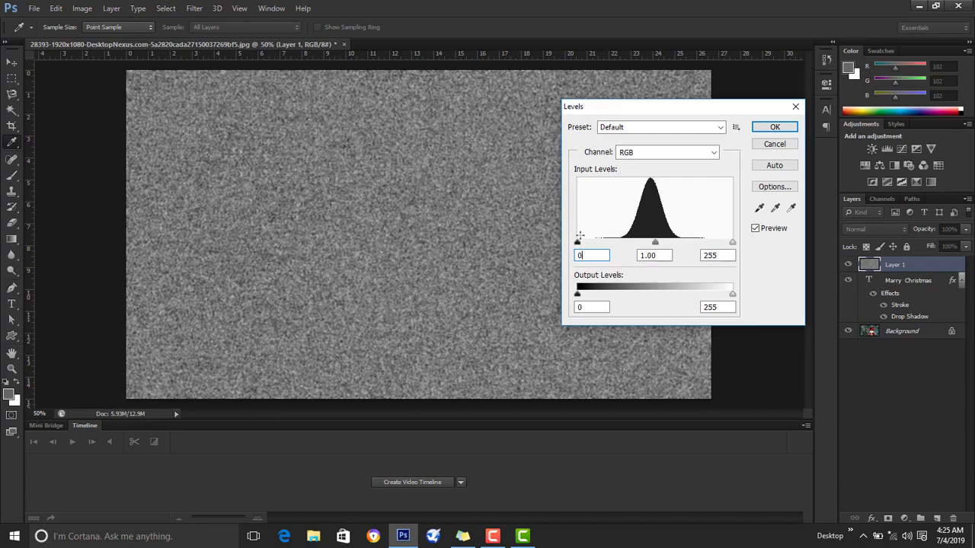
{"action": "left_click_drag", "start_coordinate": [577, 244], "coordinate": [578, 243]}
{"action": "type", "text": "1"}
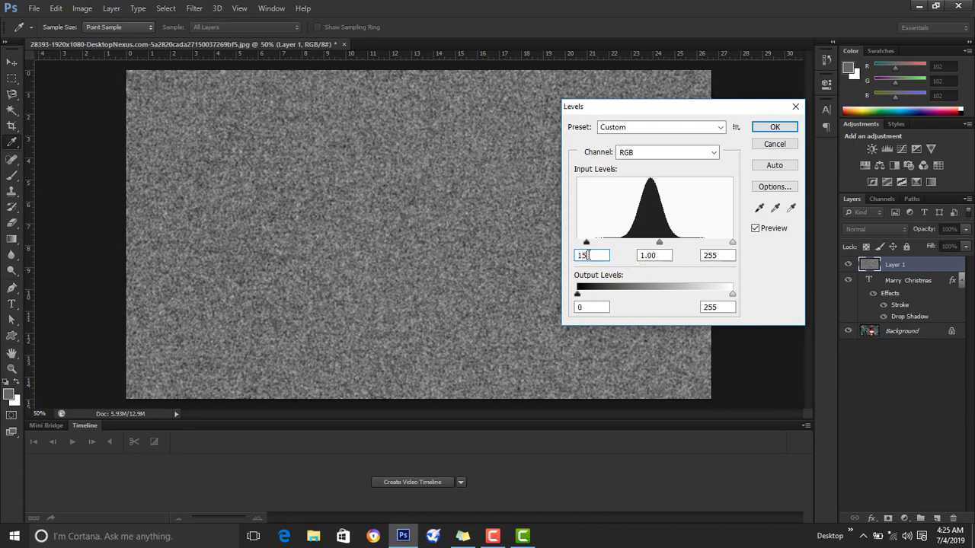
{"action": "type", "text": "50"}
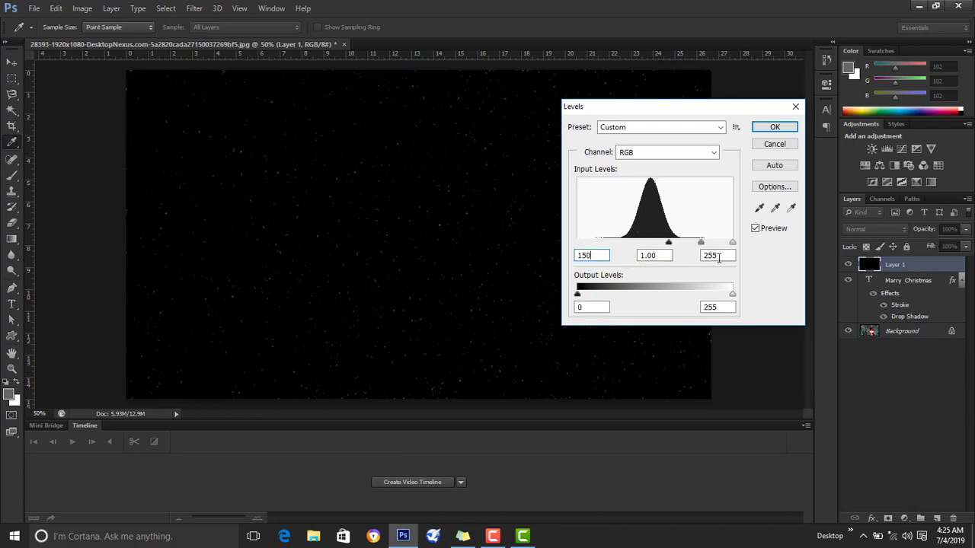
{"action": "left_click", "coordinate": [700, 255]}
{"action": "type", "text": "0"}
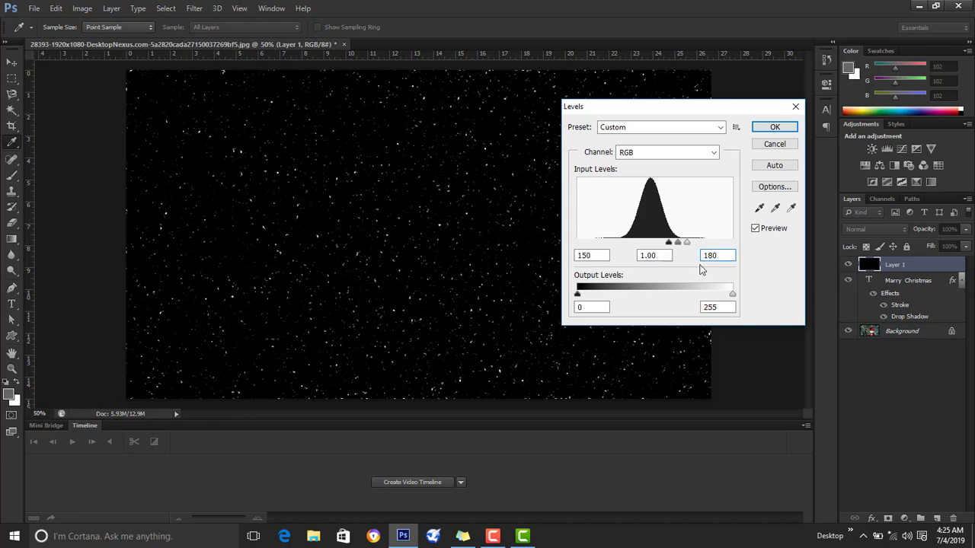
{"action": "left_click", "coordinate": [773, 127]}
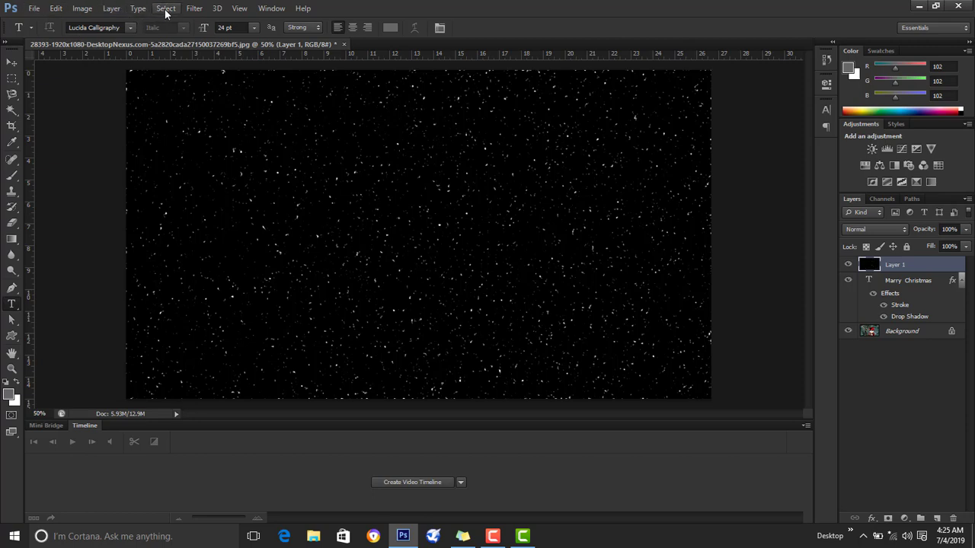
Offset Layer 1 by horizontal 0, vertical +120 pixels with Wrap Around.
{"action": "left_click", "coordinate": [194, 9]}
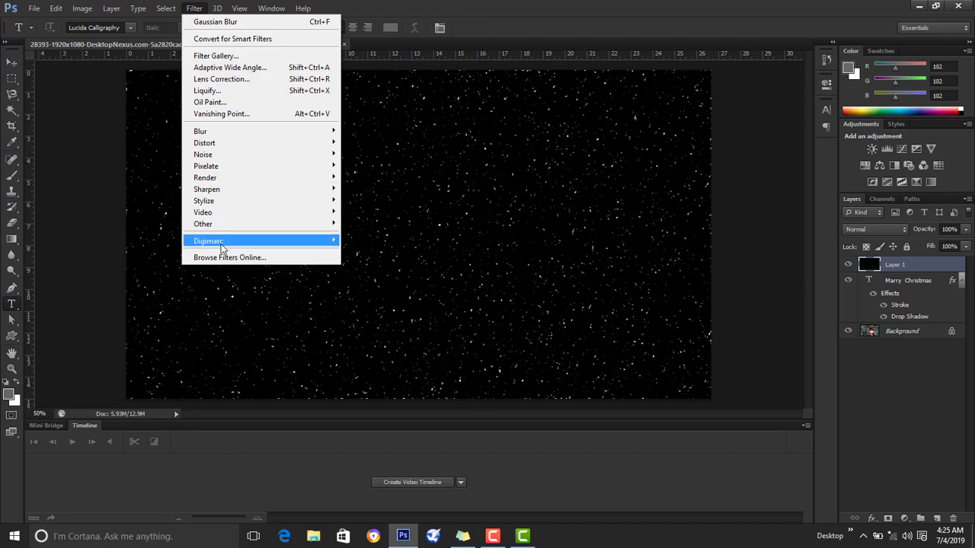
{"action": "mouse_move", "coordinate": [203, 224]}
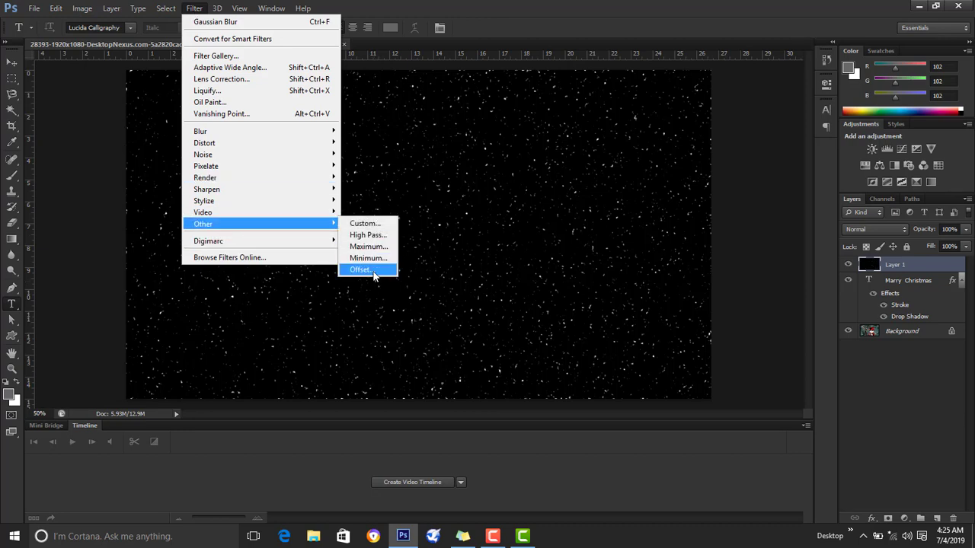
{"action": "left_click", "coordinate": [374, 271]}
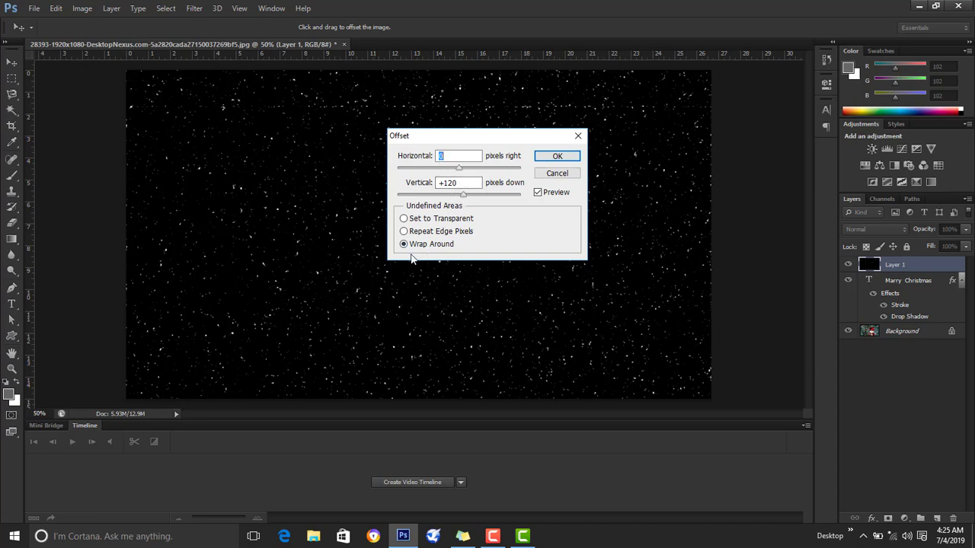
{"action": "left_click", "coordinate": [558, 157]}
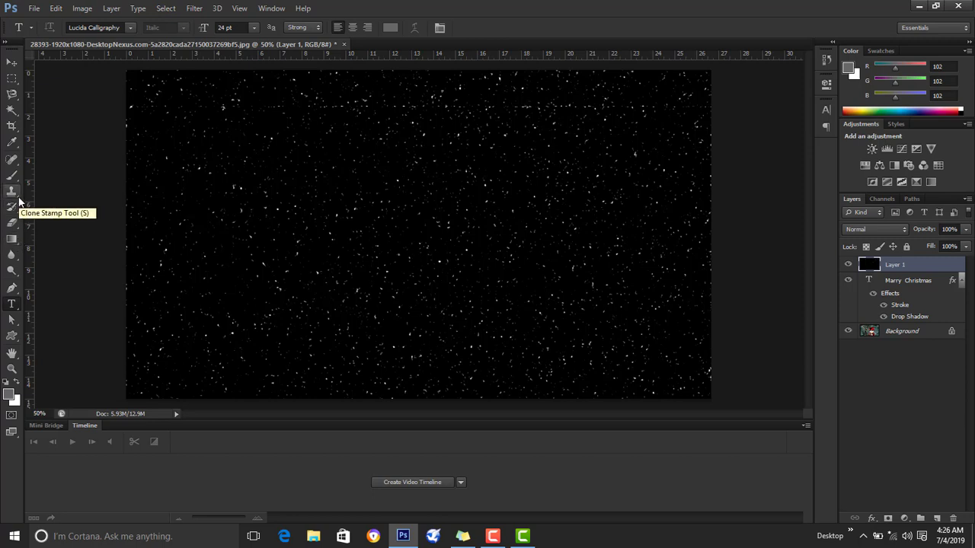
Pick the Spot Healing Brush and shrink it to heal stray specks.
{"action": "left_click", "coordinate": [19, 182]}
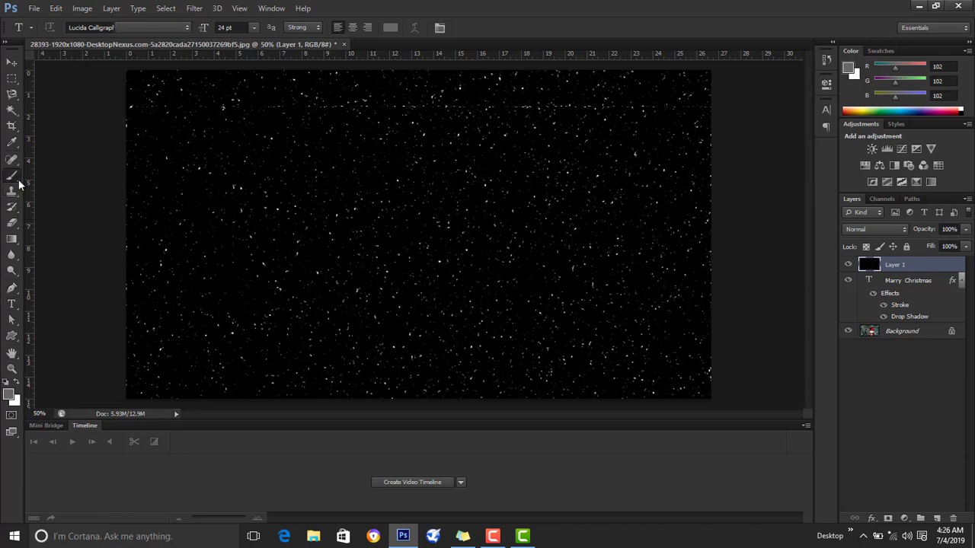
{"action": "left_click", "coordinate": [12, 160]}
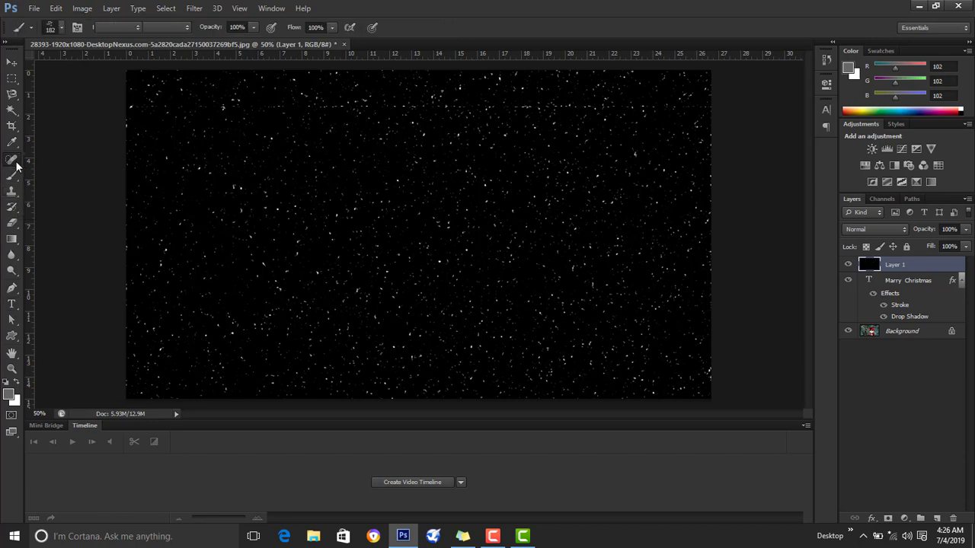
{"action": "left_click", "coordinate": [54, 159]}
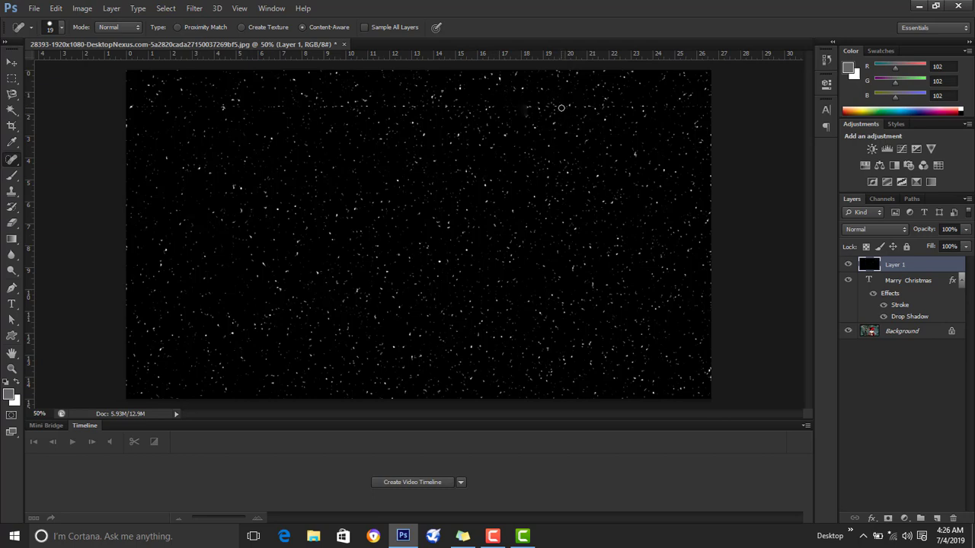
{"action": "key", "text": "bracketleft"}
{"action": "key", "text": "bracketleft"}
Define the snowflake layer as pattern 'snowfall23', then delete Layer 1.
{"action": "left_click", "coordinate": [57, 9]}
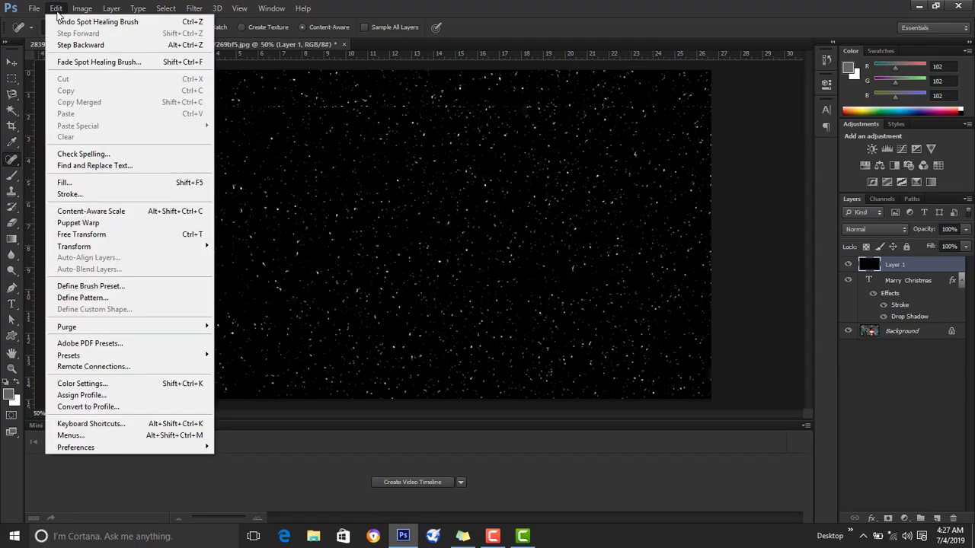
{"action": "left_click", "coordinate": [185, 298]}
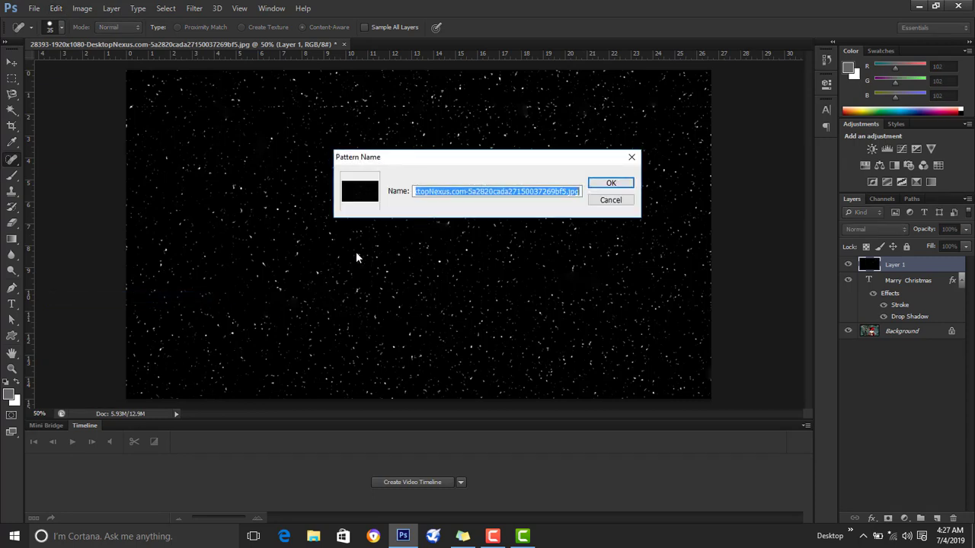
{"action": "left_click", "coordinate": [580, 191]}
{"action": "key", "text": "BackSpace"}
{"action": "key", "text": "BackSpace"}
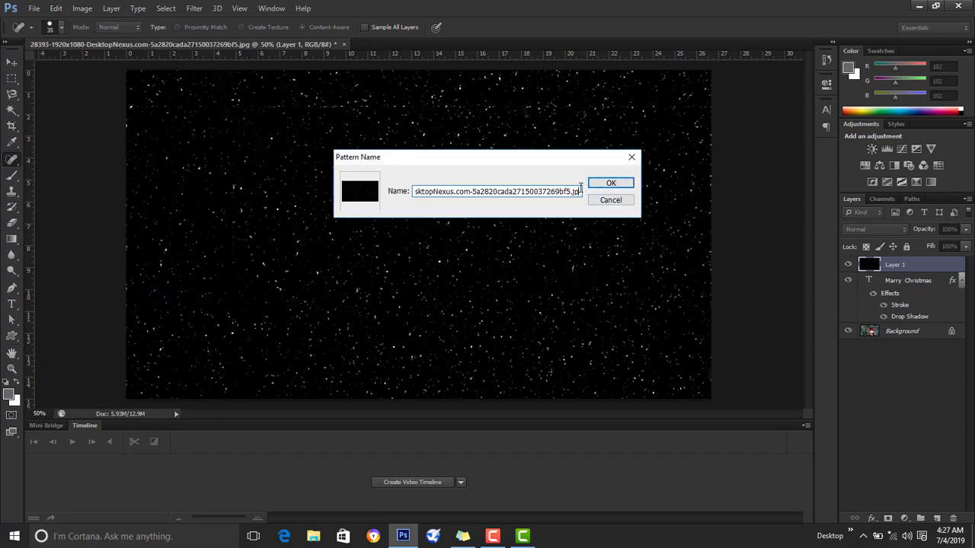
{"action": "key", "text": "BackSpace"}
{"action": "key", "text": "BackSpace"}
{"action": "key", "text": "BackSpace"}
{"action": "key", "text": "BackSpace"}
{"action": "key", "text": "BackSpace"}
{"action": "key", "text": "BackSpace"}
{"action": "key", "text": "BackSpace"}
{"action": "key", "text": "BackSpace"}
{"action": "key", "text": "BackSpace"}
{"action": "key", "text": "BackSpace"}
{"action": "key", "text": "BackSpace"}
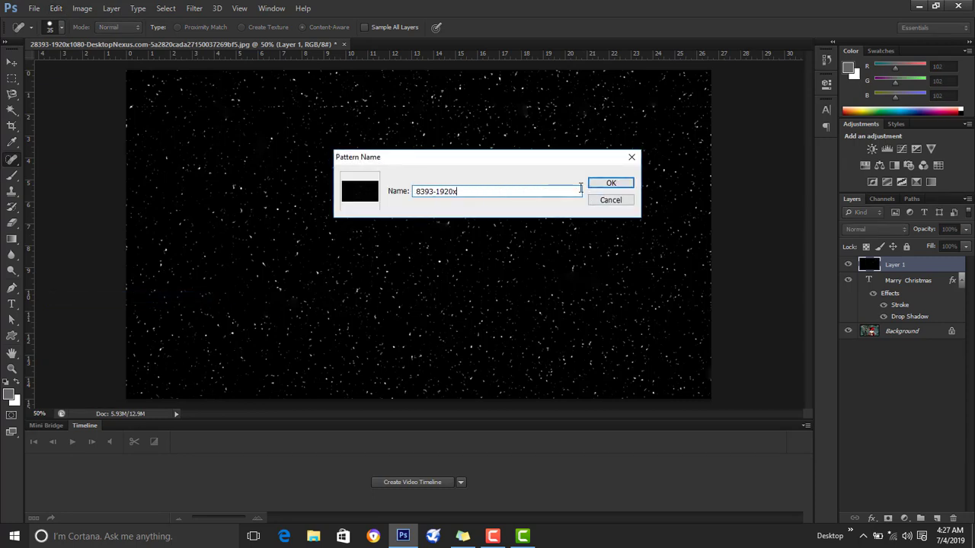
{"action": "key", "text": "BackSpace"}
{"action": "key", "text": "BackSpace"}
{"action": "key", "text": "BackSpace"}
{"action": "type", "text": "s"}
{"action": "type", "text": "now"}
{"action": "type", "text": "fall"}
{"action": "type", "text": "2"}
{"action": "type", "text": "3"}
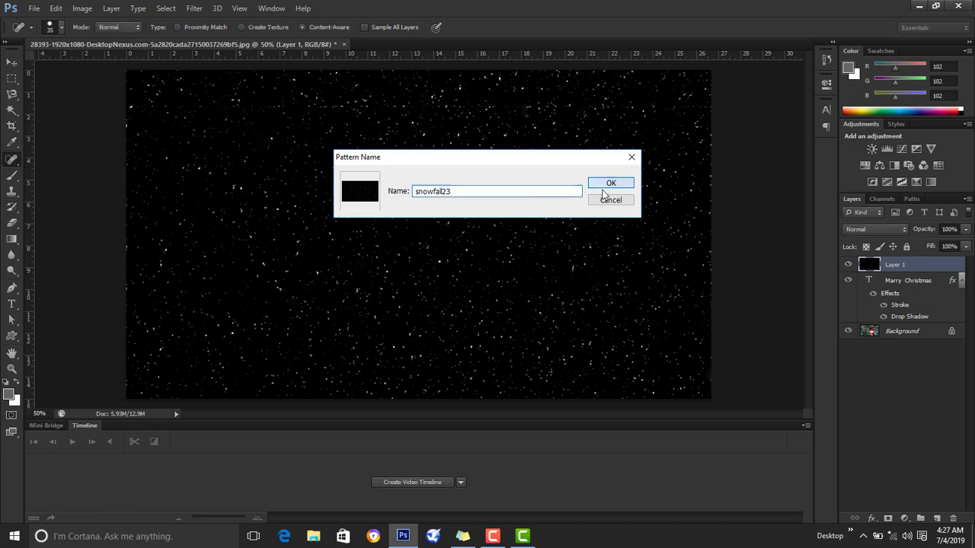
{"action": "left_click", "coordinate": [609, 183]}
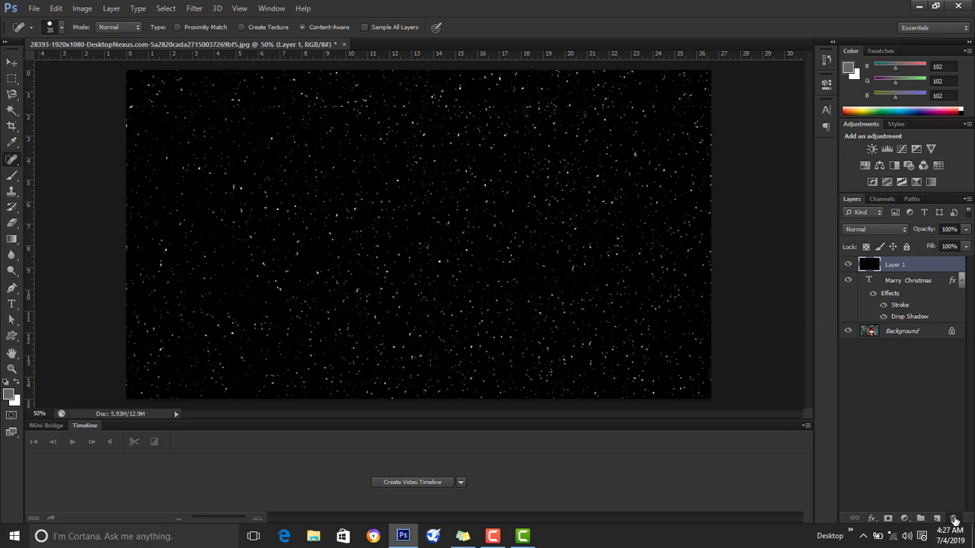
{"action": "left_click", "coordinate": [954, 520]}
Replace the old Layer 1 with a new layer filled with solid black.
{"action": "left_click", "coordinate": [472, 204]}
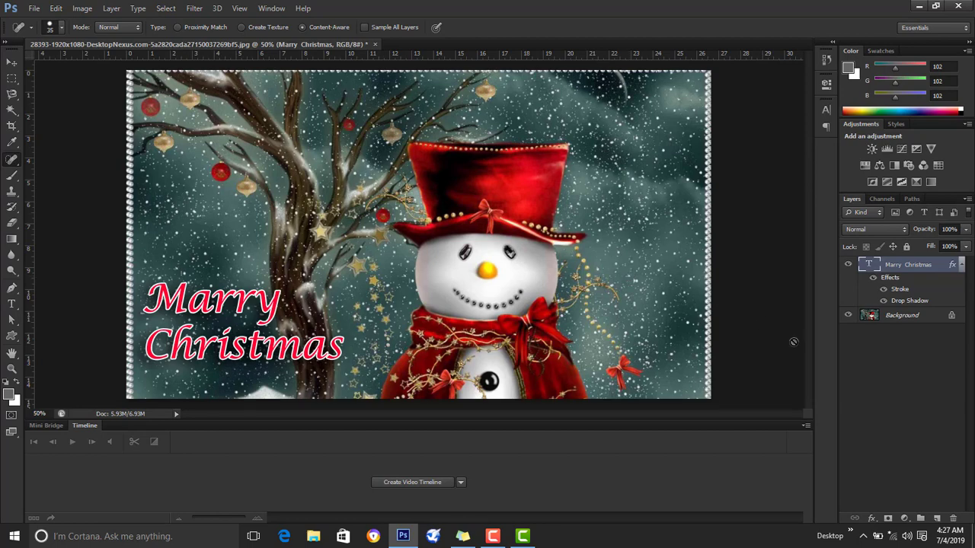
{"action": "left_click", "coordinate": [937, 519]}
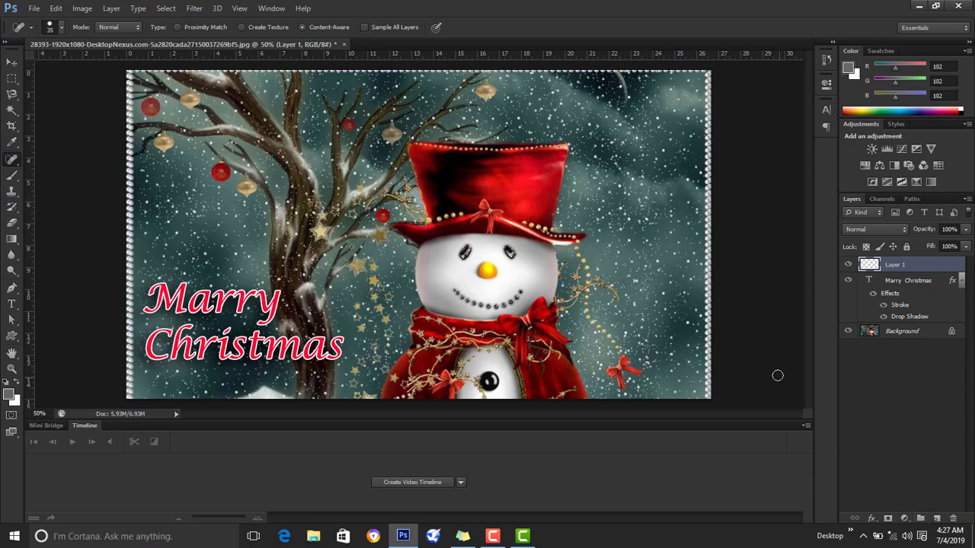
{"action": "left_click", "coordinate": [10, 394]}
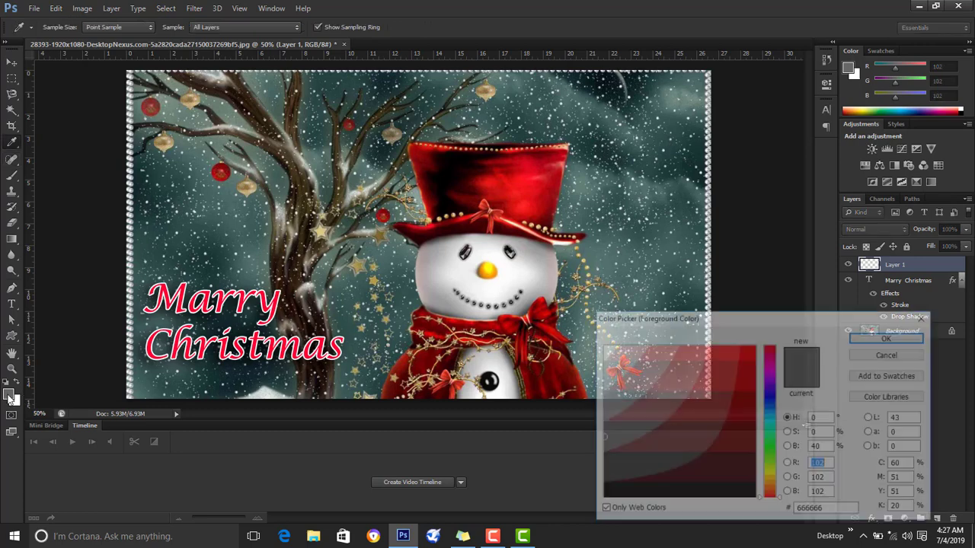
{"action": "left_click", "coordinate": [694, 493]}
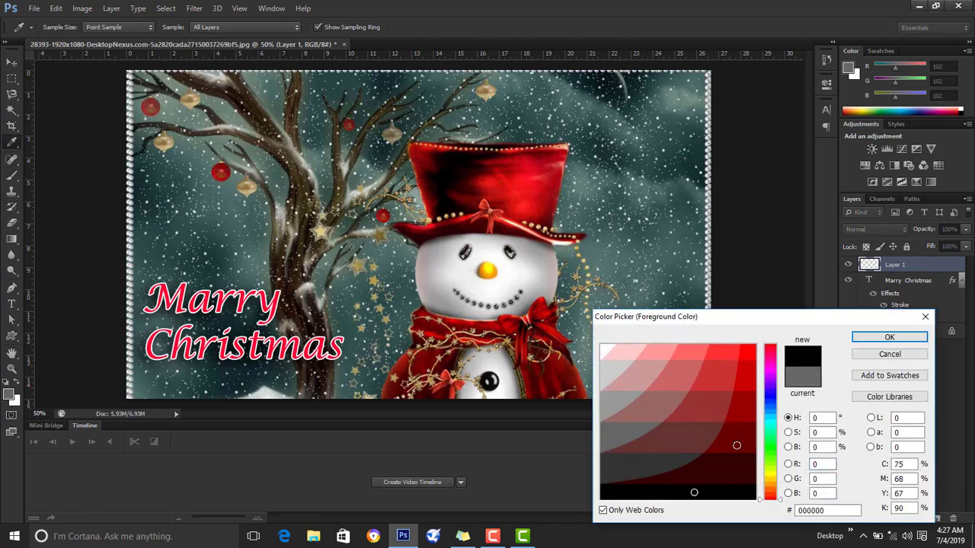
{"action": "left_click", "coordinate": [865, 339]}
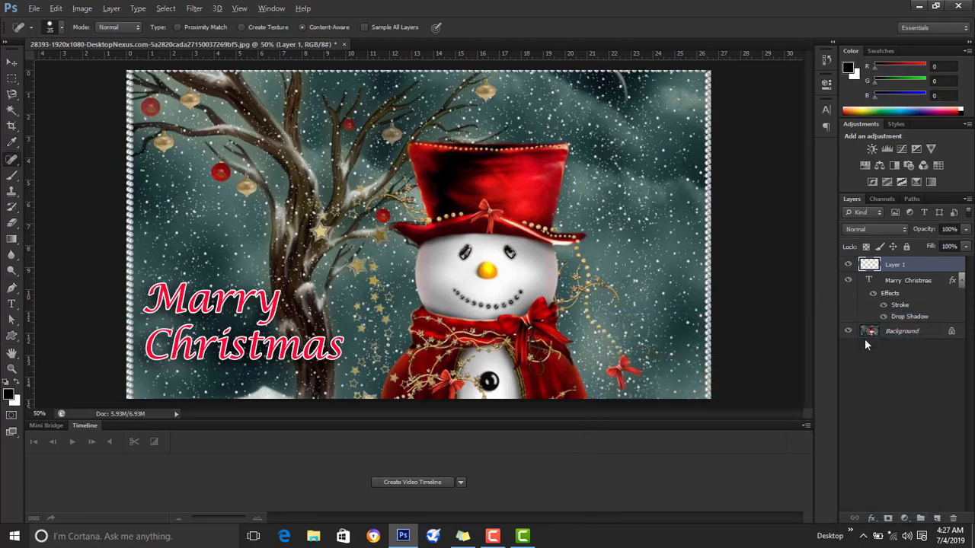
{"action": "key", "text": "alt+BackSpace"}
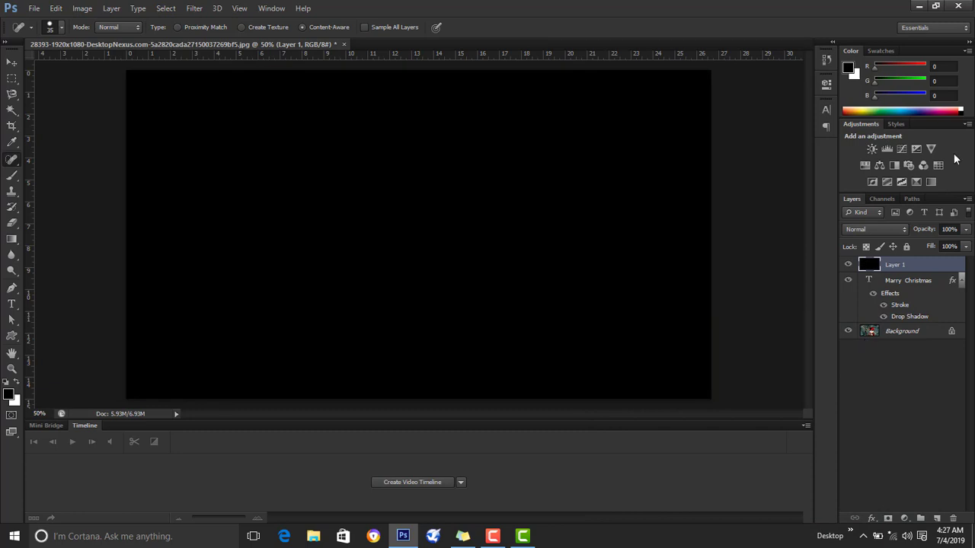
Lower the black layer's fill to 0% so the snowman scene shows again.
{"action": "left_click", "coordinate": [965, 247]}
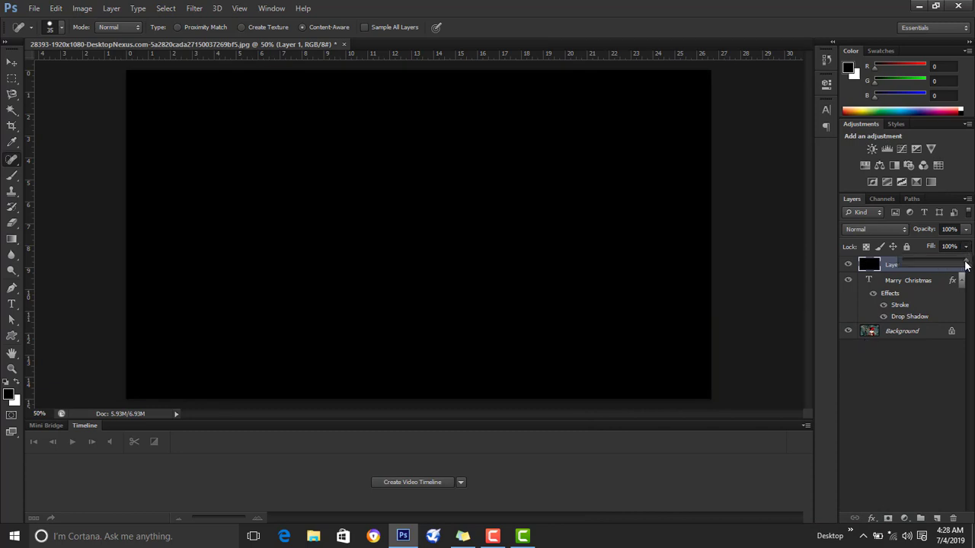
{"action": "left_click_drag", "start_coordinate": [964, 263], "coordinate": [901, 263]}
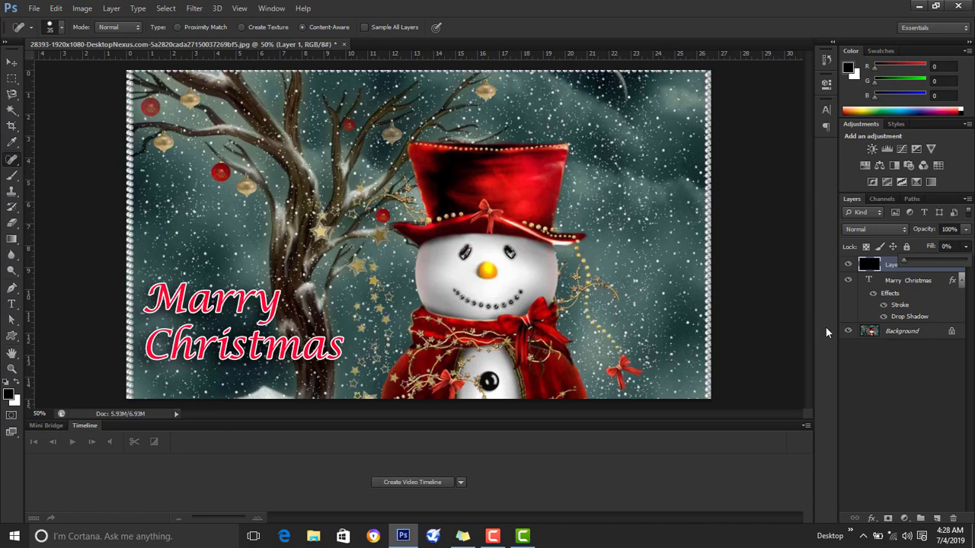
{"action": "left_click", "coordinate": [872, 519]}
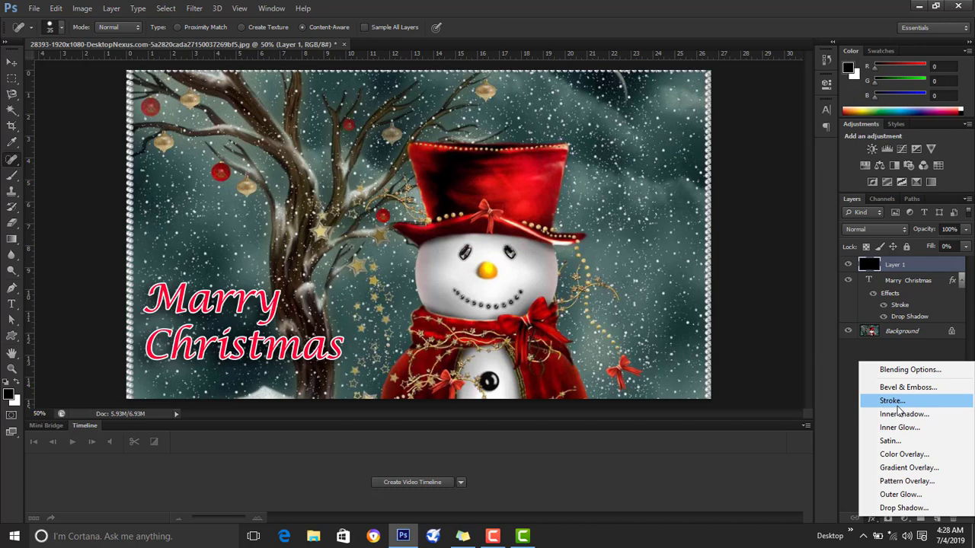
Add a Pattern Overlay using the black snowfall23 pattern to Layer 1.
{"action": "left_click", "coordinate": [903, 481]}
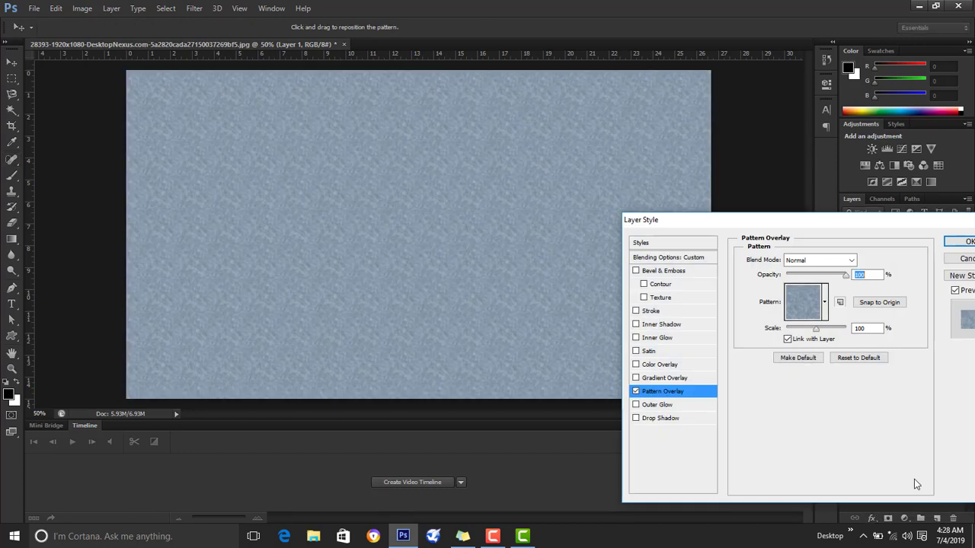
{"action": "left_click", "coordinate": [824, 303]}
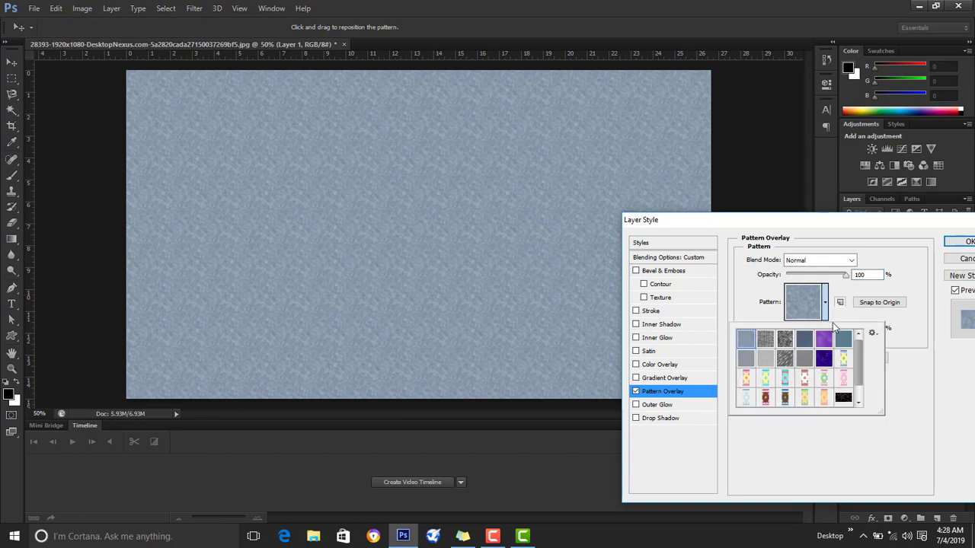
{"action": "left_click_drag", "start_coordinate": [861, 374], "coordinate": [858, 403]}
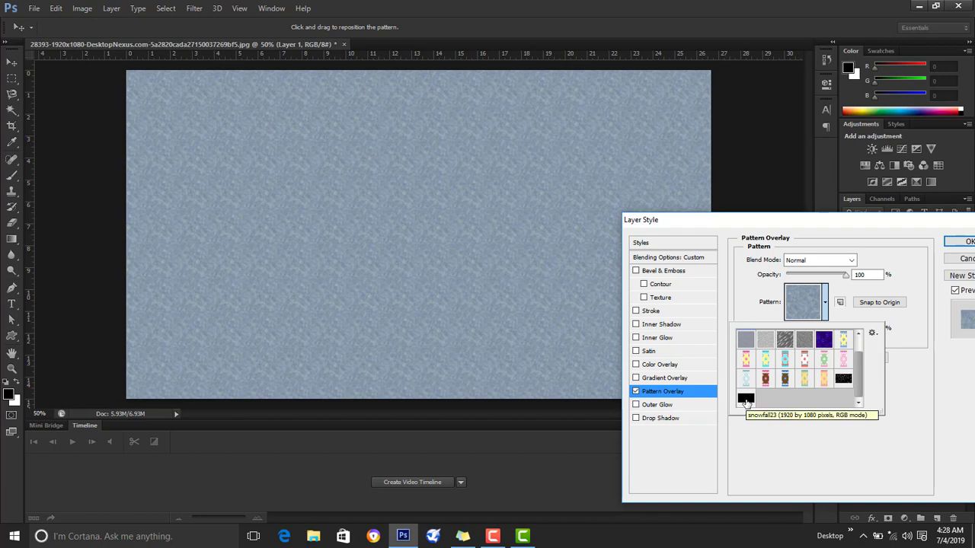
{"action": "left_click", "coordinate": [745, 400]}
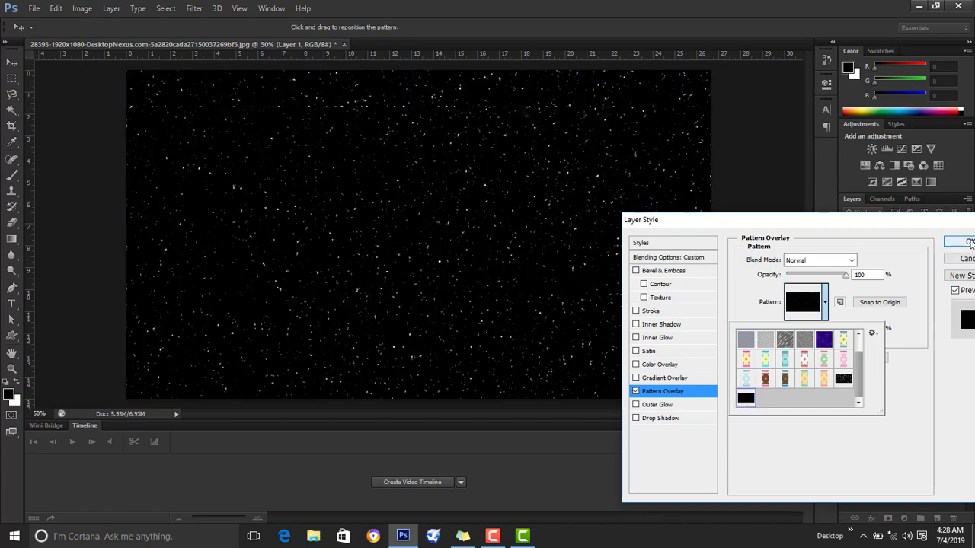
{"action": "left_click", "coordinate": [969, 242]}
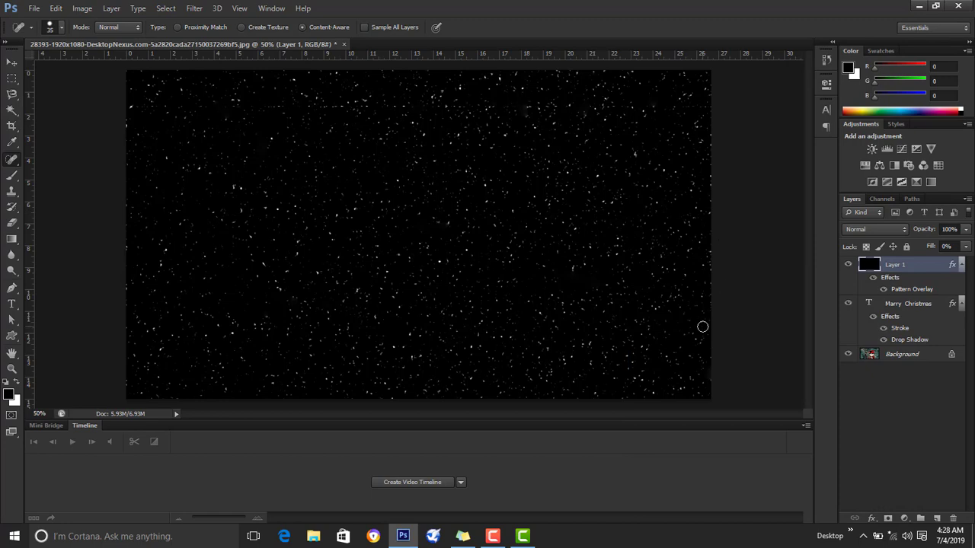
Keep Layer 1 at Normal blending and set the Pattern Overlay's blend mode to Screen.
{"action": "left_click", "coordinate": [902, 230]}
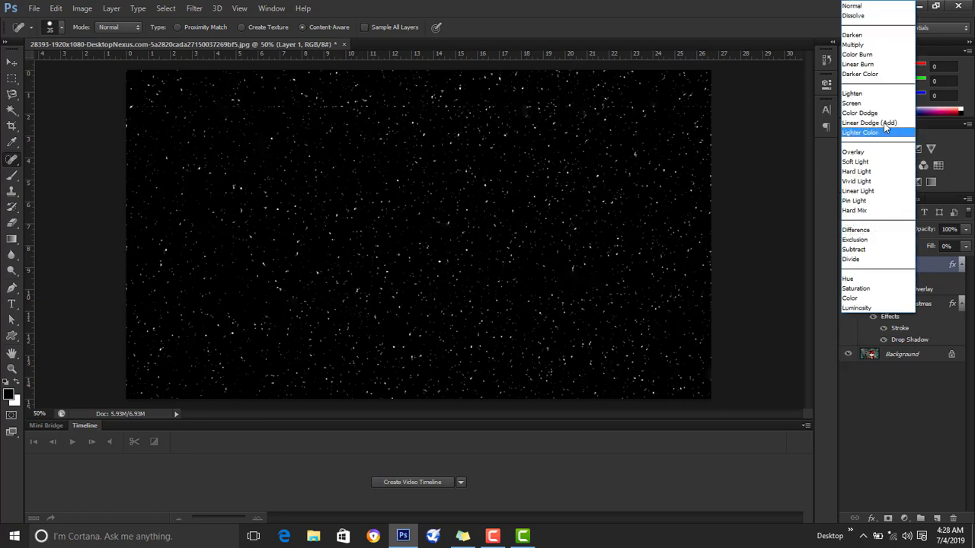
{"action": "left_click", "coordinate": [876, 104]}
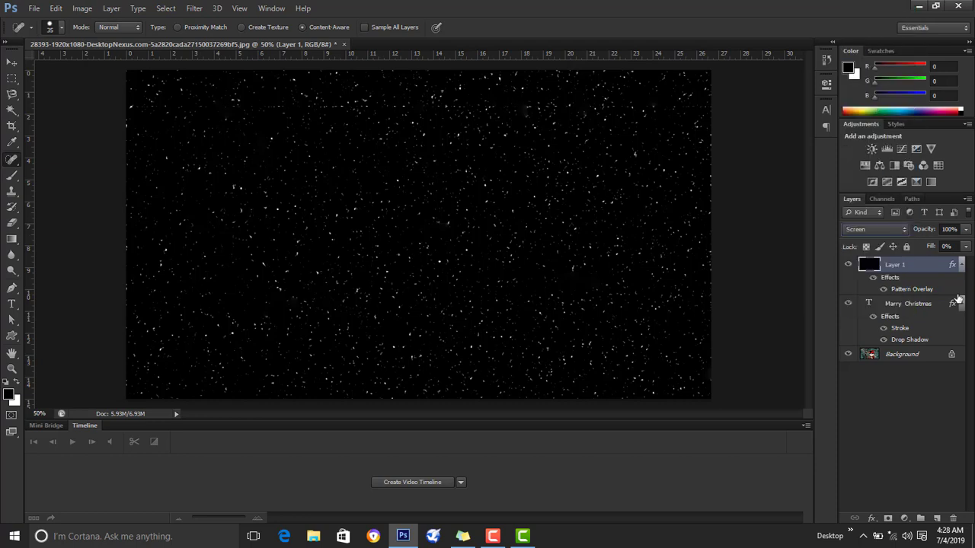
{"action": "left_click", "coordinate": [905, 232]}
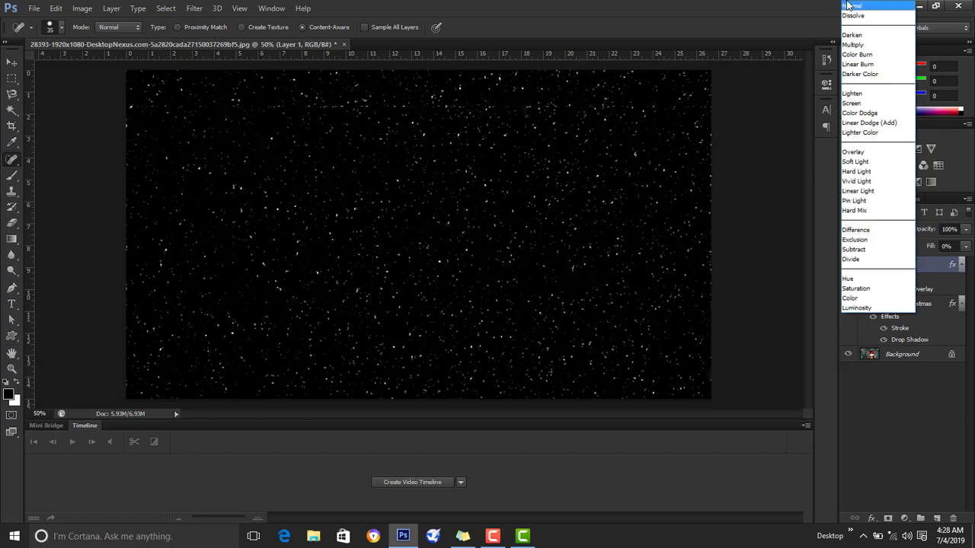
{"action": "left_click", "coordinate": [868, 6]}
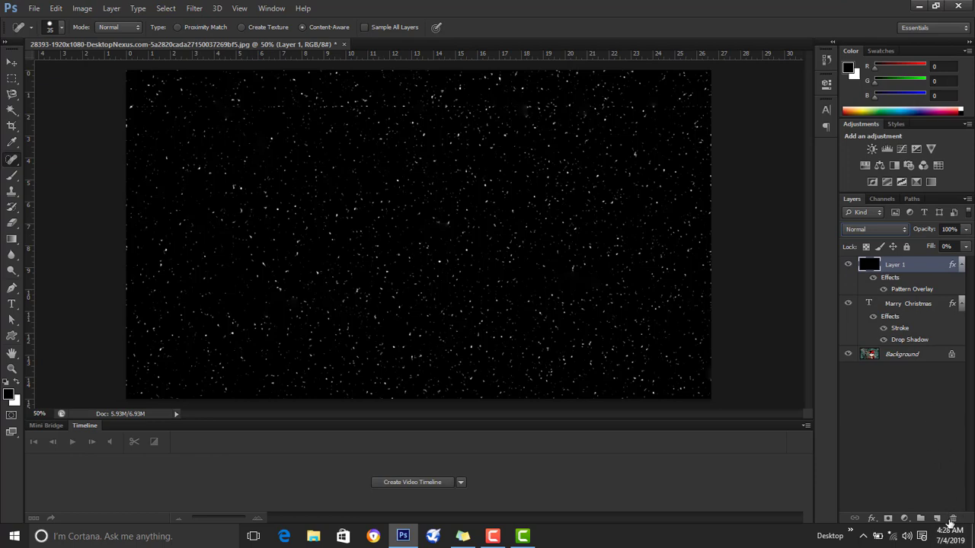
{"action": "double_click", "coordinate": [904, 291]}
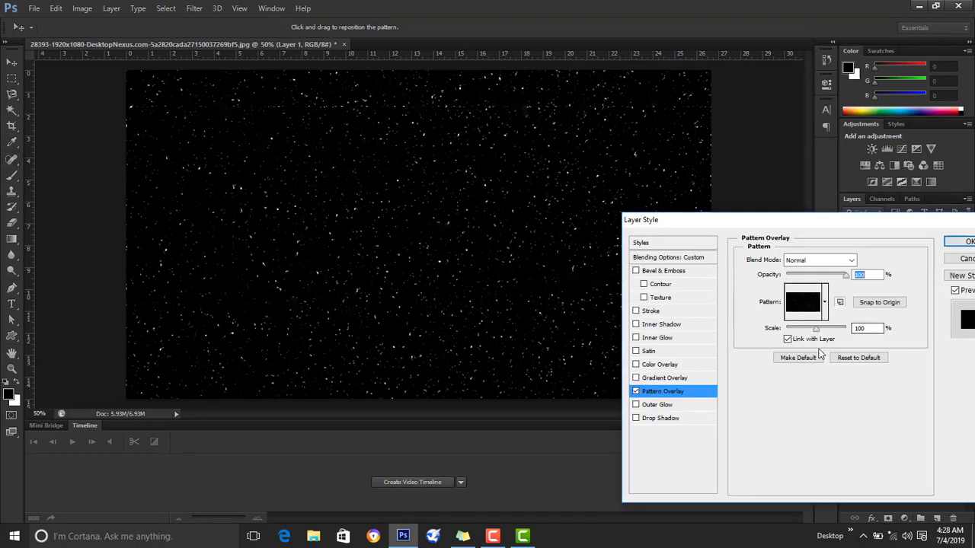
{"action": "left_click", "coordinate": [850, 261]}
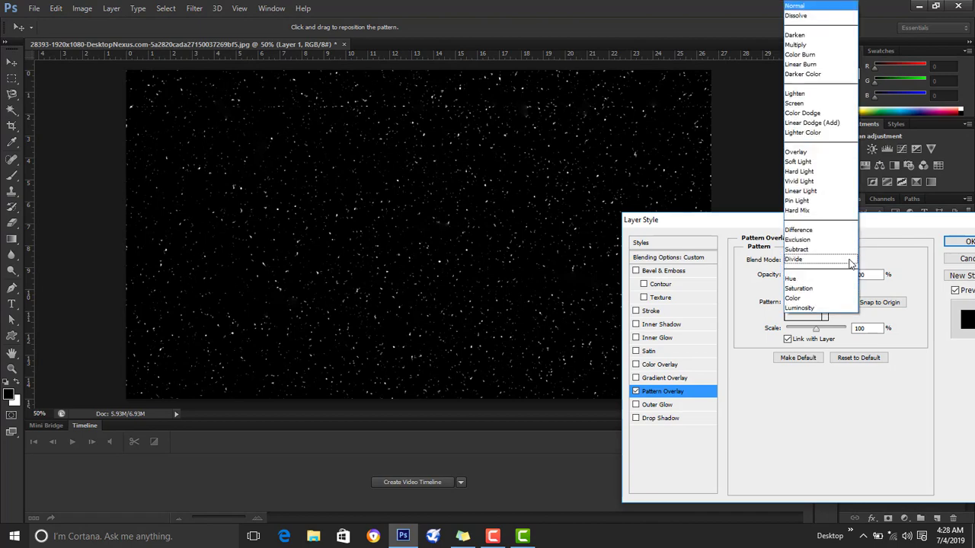
{"action": "left_click", "coordinate": [832, 104]}
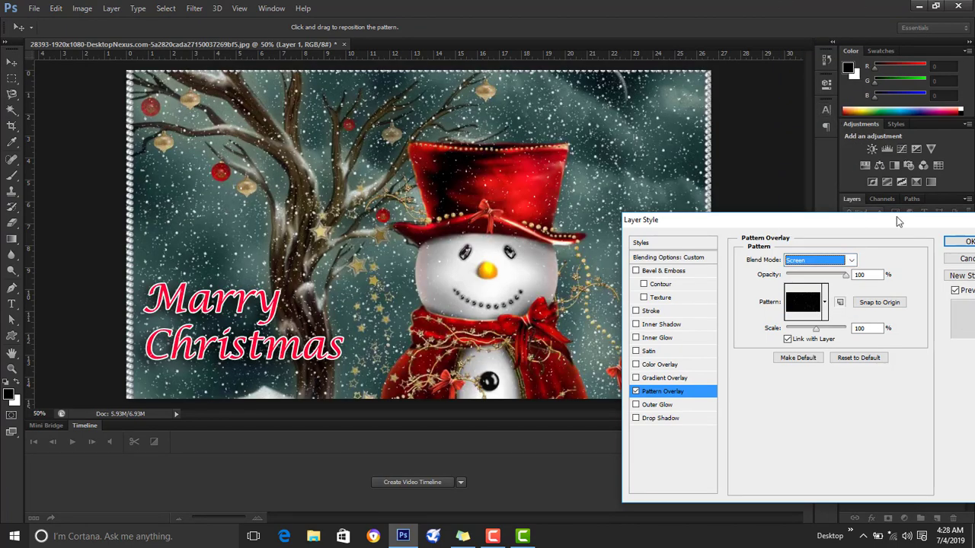
{"action": "left_click", "coordinate": [958, 241]}
{"action": "key", "text": "j"}
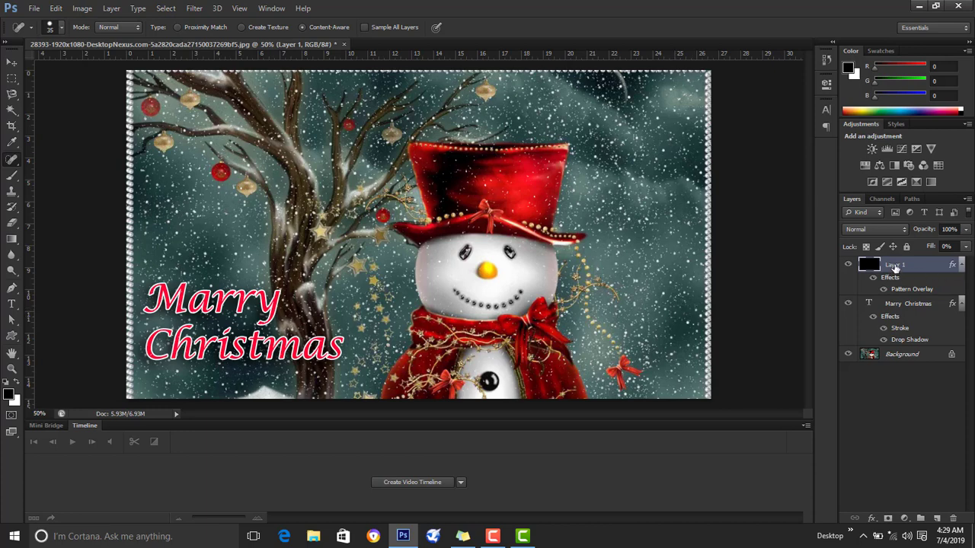
Rename Layer 1 to 'snowfall' and show the Timeline's video-or-frame animation choices.
{"action": "double_click", "coordinate": [895, 265]}
{"action": "key", "text": "BackSpace"}
{"action": "type", "text": "no"}
{"action": "type", "text": "wfall"}
{"action": "key", "text": "Return"}
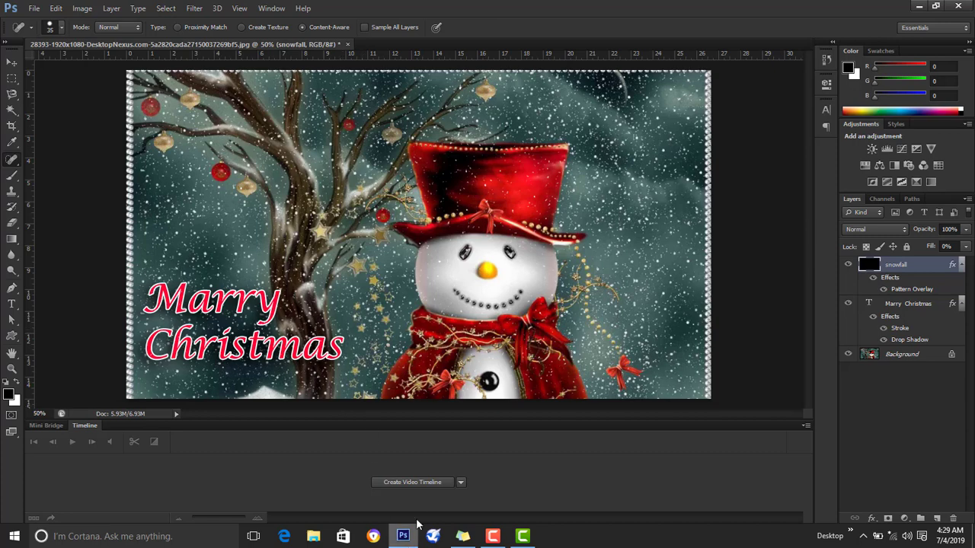
{"action": "left_click", "coordinate": [460, 482]}
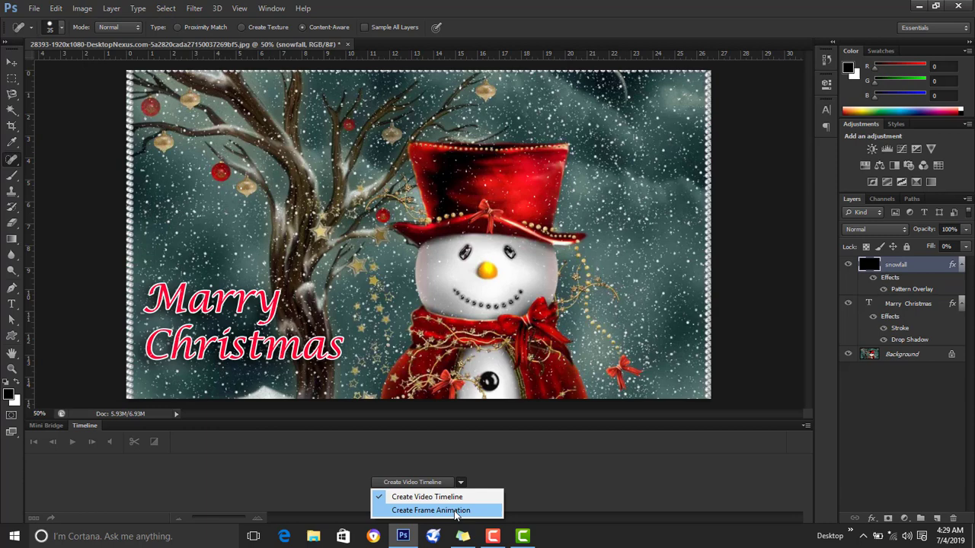
Create a frame animation from the document and duplicate it into five frames.
{"action": "left_click", "coordinate": [454, 511]}
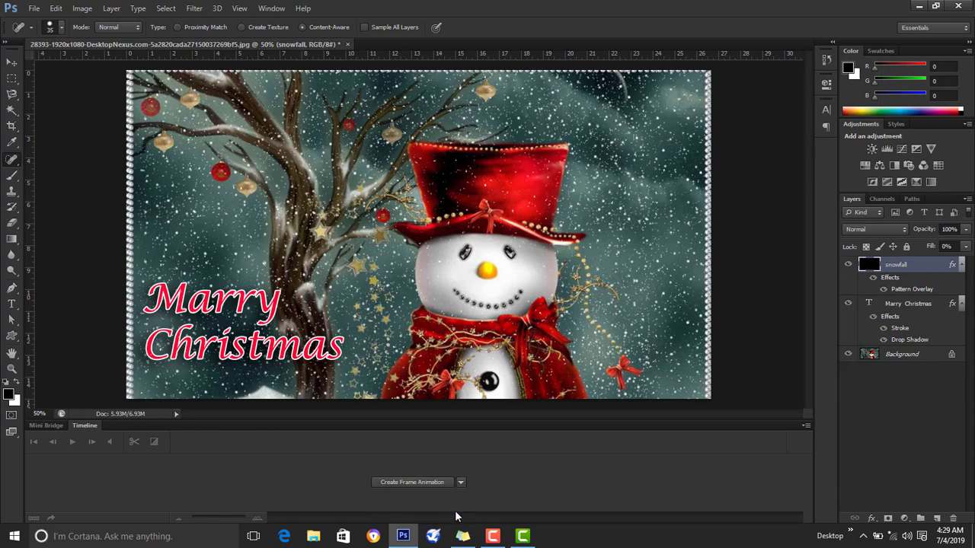
{"action": "left_click", "coordinate": [435, 478]}
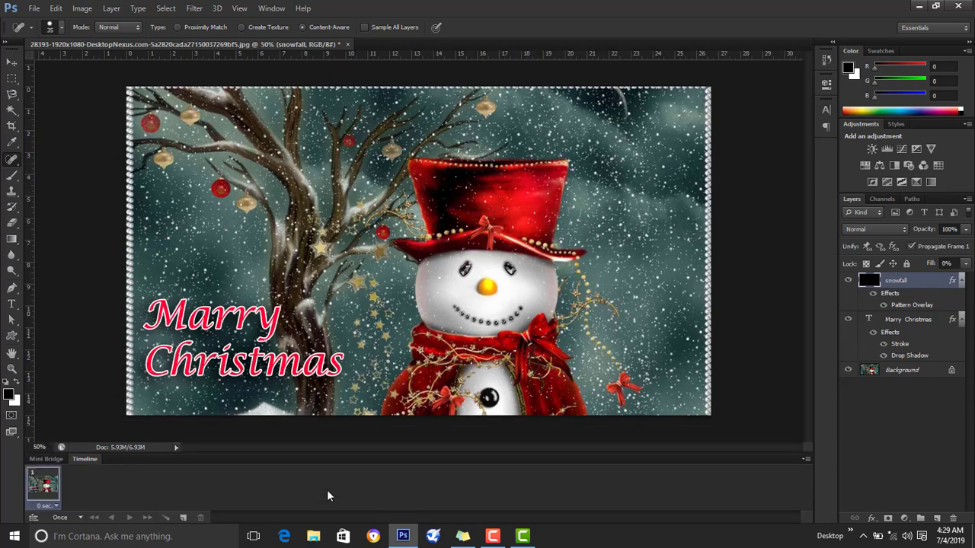
{"action": "left_click", "coordinate": [183, 518]}
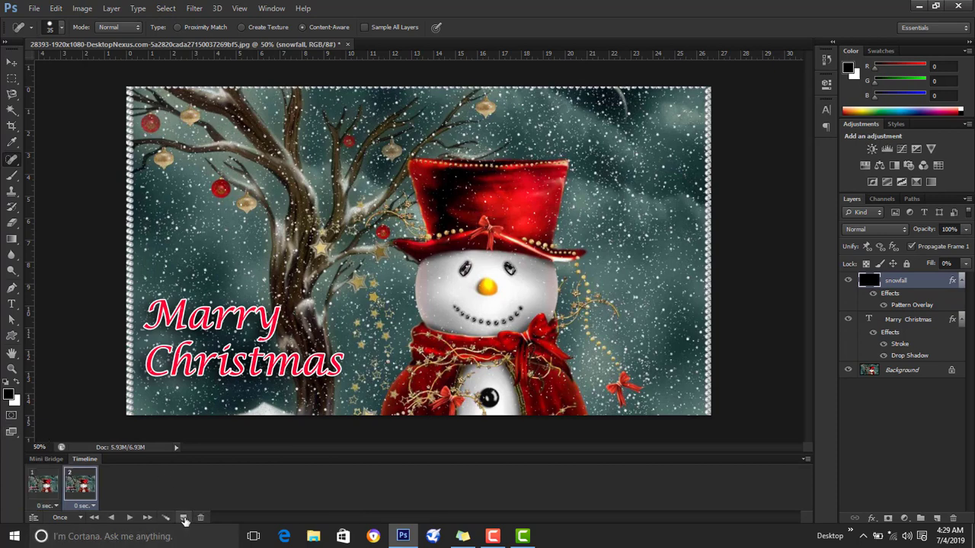
{"action": "left_click", "coordinate": [183, 517]}
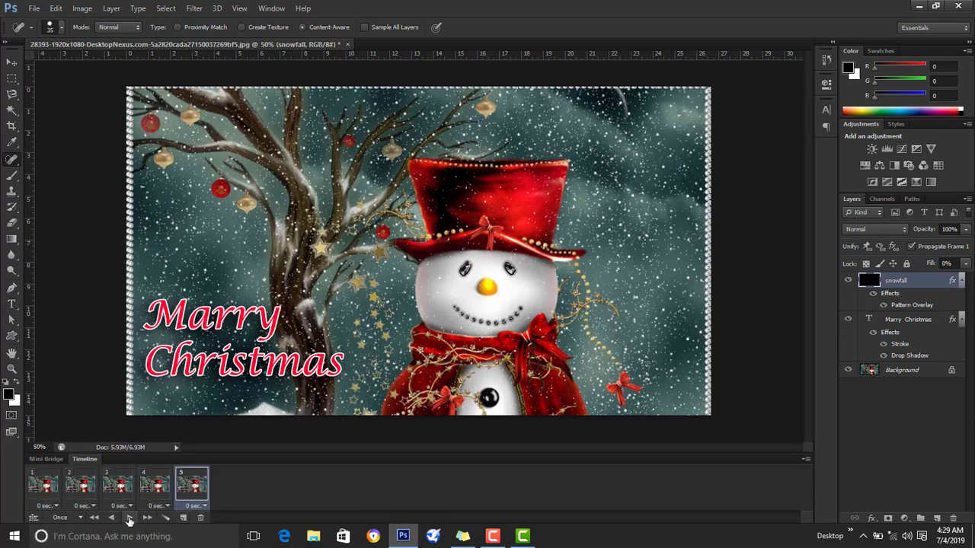
{"action": "left_click", "coordinate": [51, 502]}
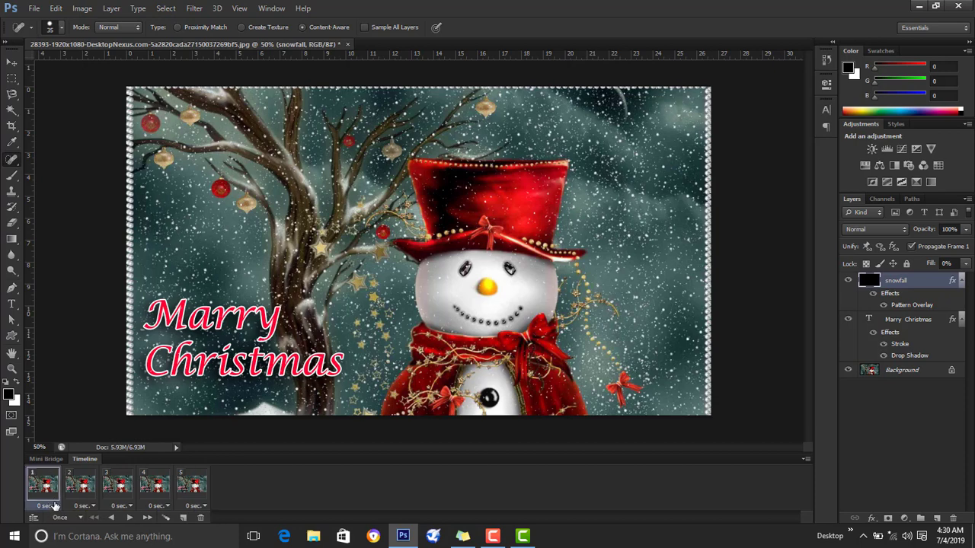
Give all five frames a 0.5-second delay, then select frame 2.
{"action": "left_click", "coordinate": [54, 506]}
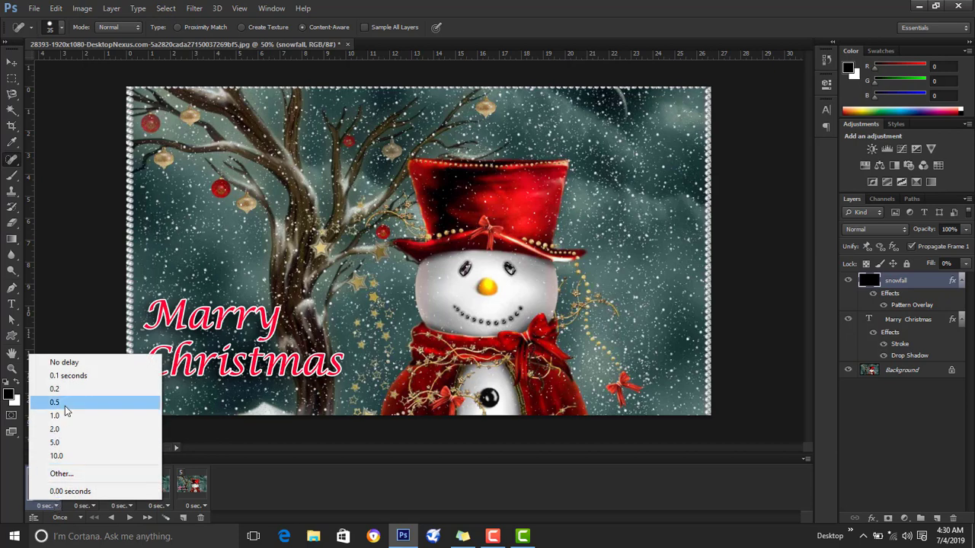
{"action": "left_click", "coordinate": [55, 402]}
{"action": "left_click", "coordinate": [93, 507]}
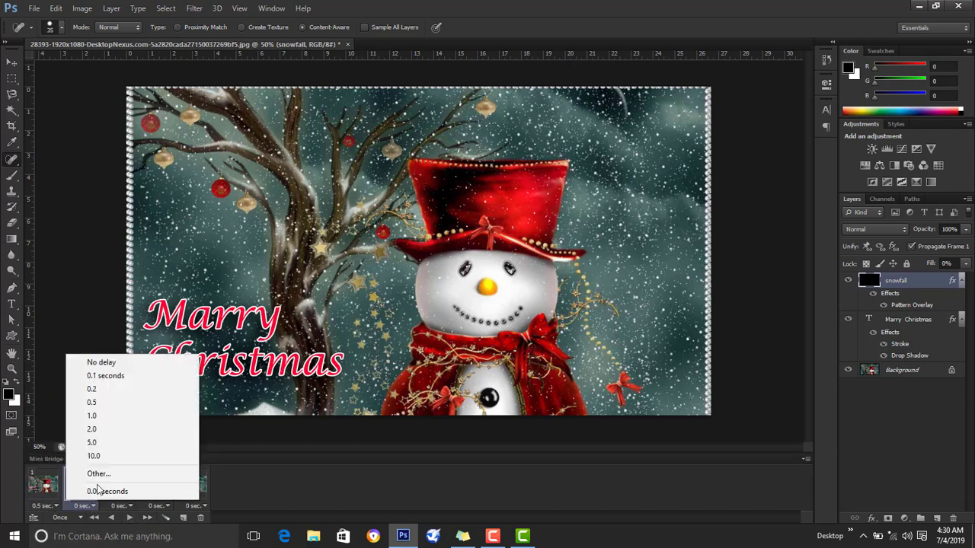
{"action": "left_click", "coordinate": [106, 404]}
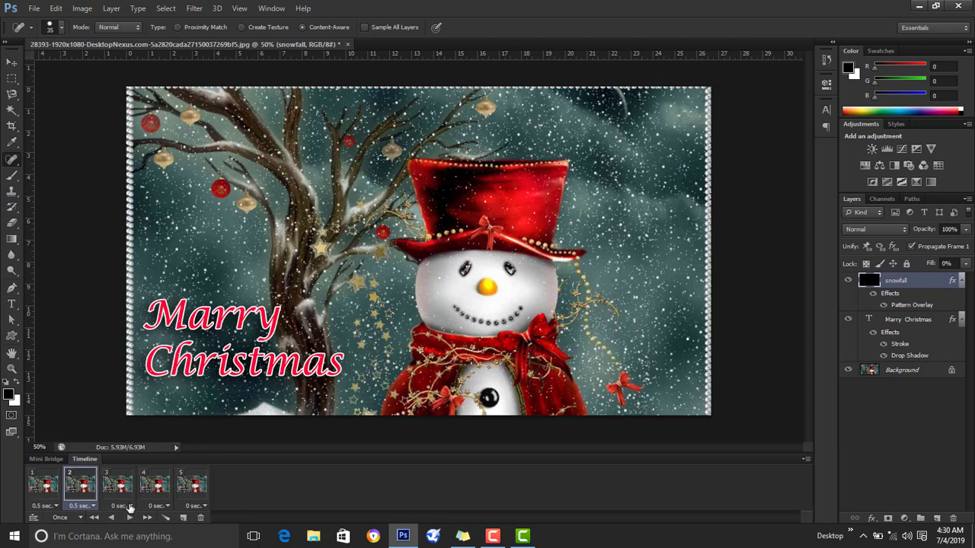
{"action": "left_click", "coordinate": [120, 506]}
{"action": "left_click", "coordinate": [137, 402]}
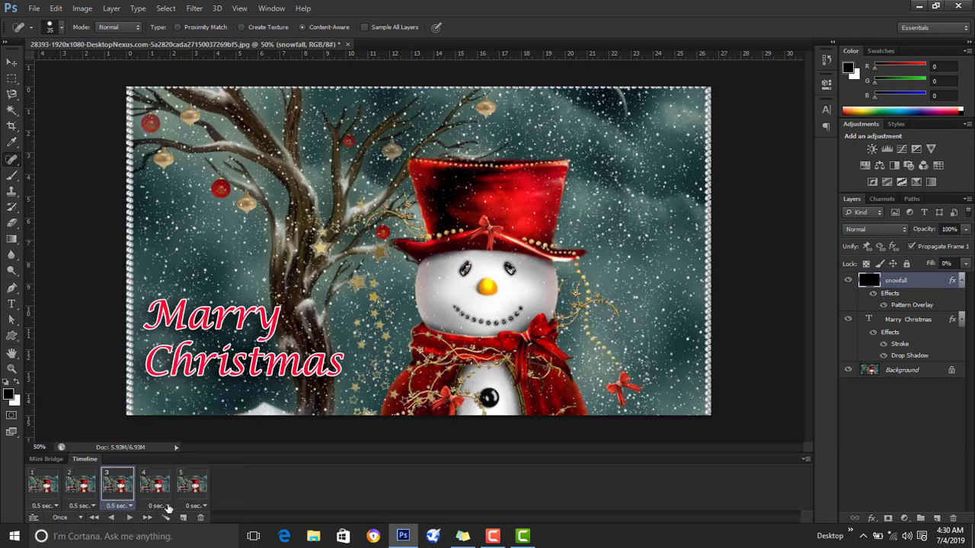
{"action": "left_click", "coordinate": [166, 507]}
{"action": "left_click", "coordinate": [168, 402]}
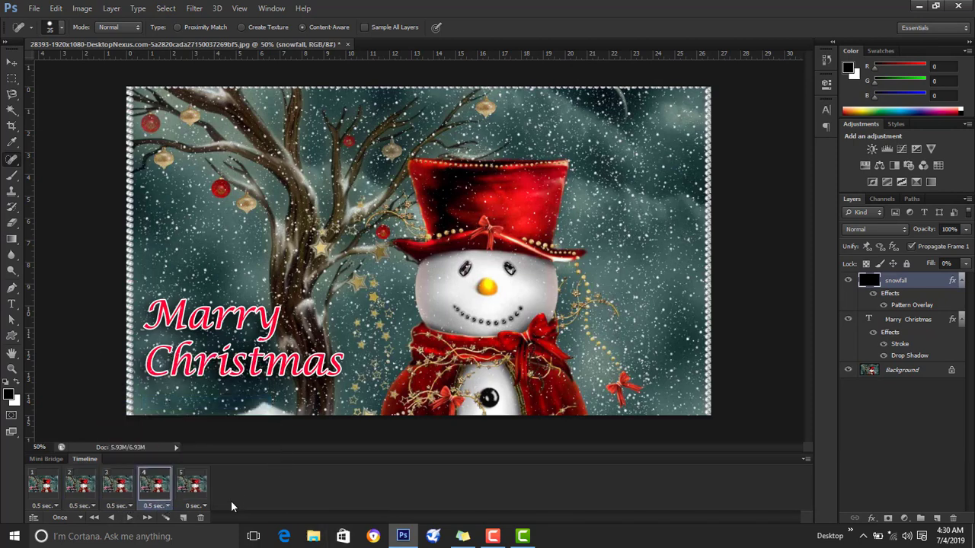
{"action": "left_click", "coordinate": [199, 507]}
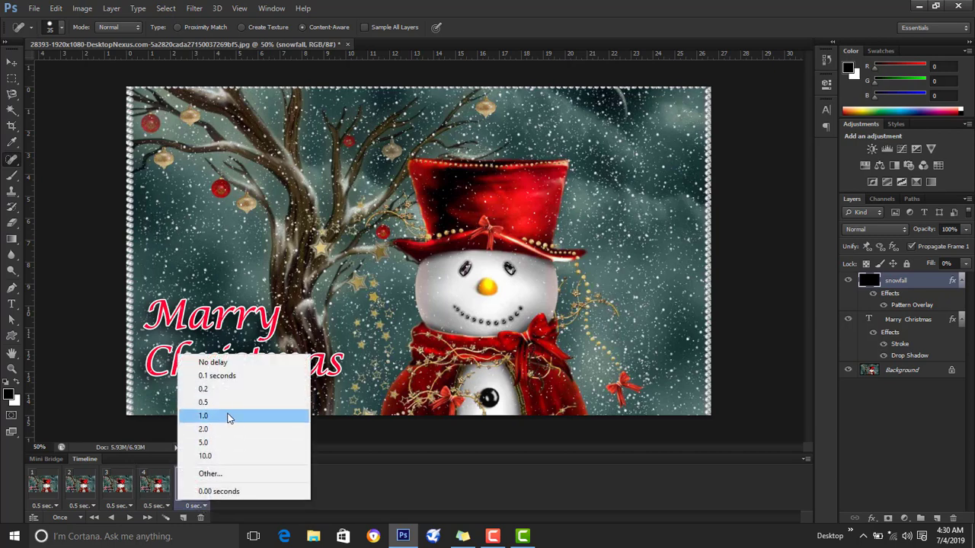
{"action": "left_click", "coordinate": [224, 404]}
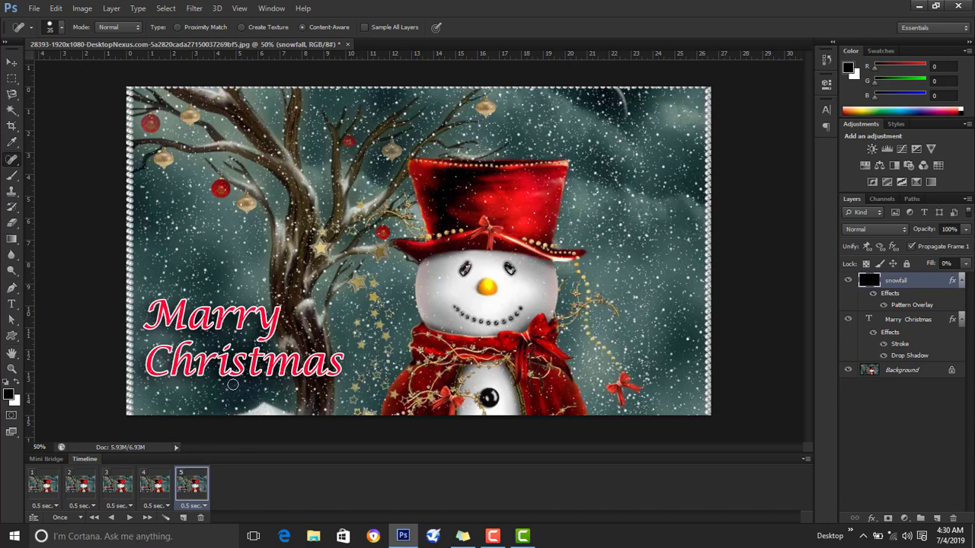
{"action": "left_click", "coordinate": [48, 497]}
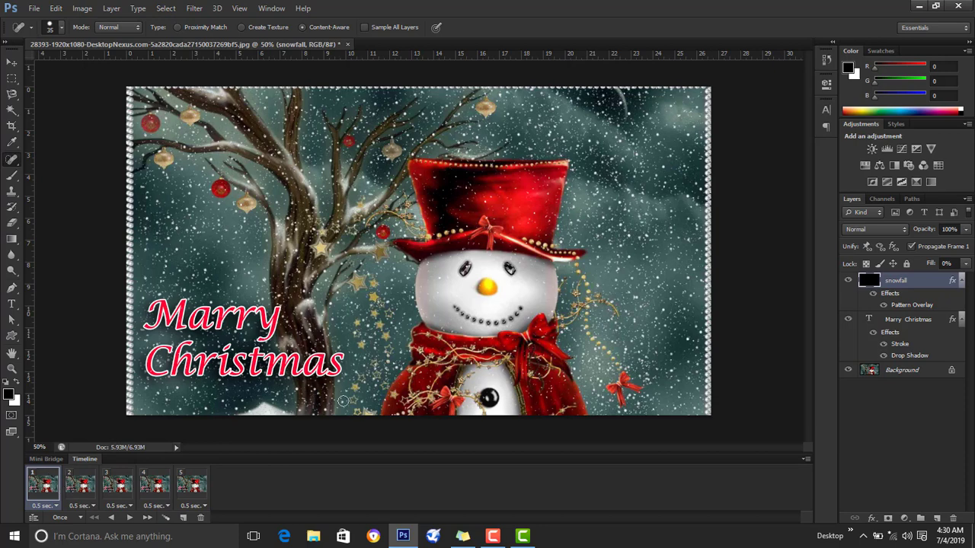
{"action": "left_click", "coordinate": [93, 501]}
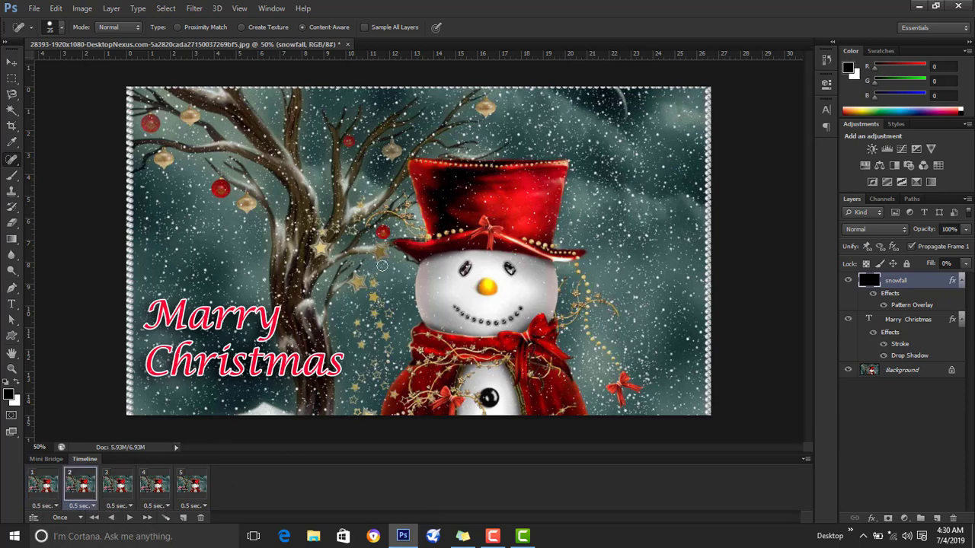
Free-transform the snowfall layer to about 144% wide and 189% tall with a slight tilt.
{"action": "key", "text": "ctrl+t"}
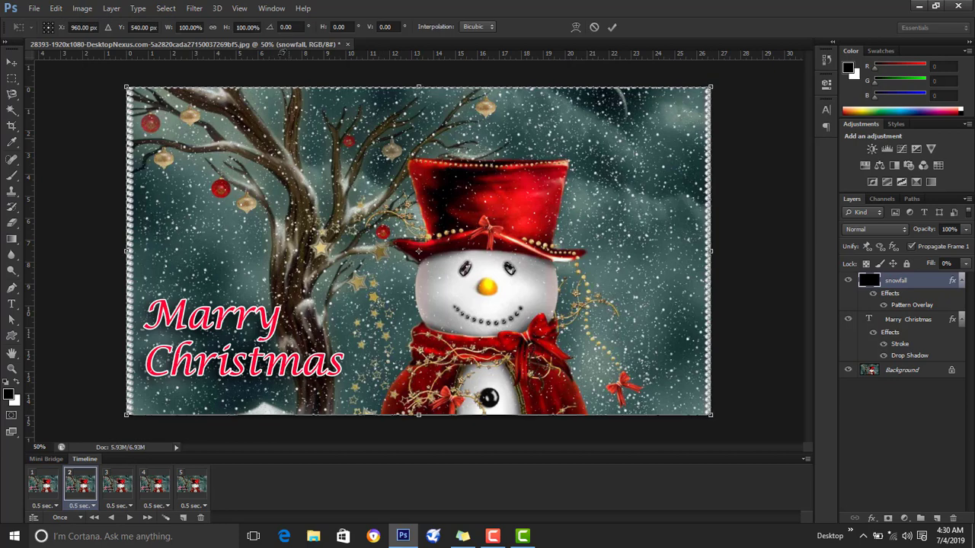
{"action": "left_click_drag", "start_coordinate": [422, 67], "coordinate": [434, 25]}
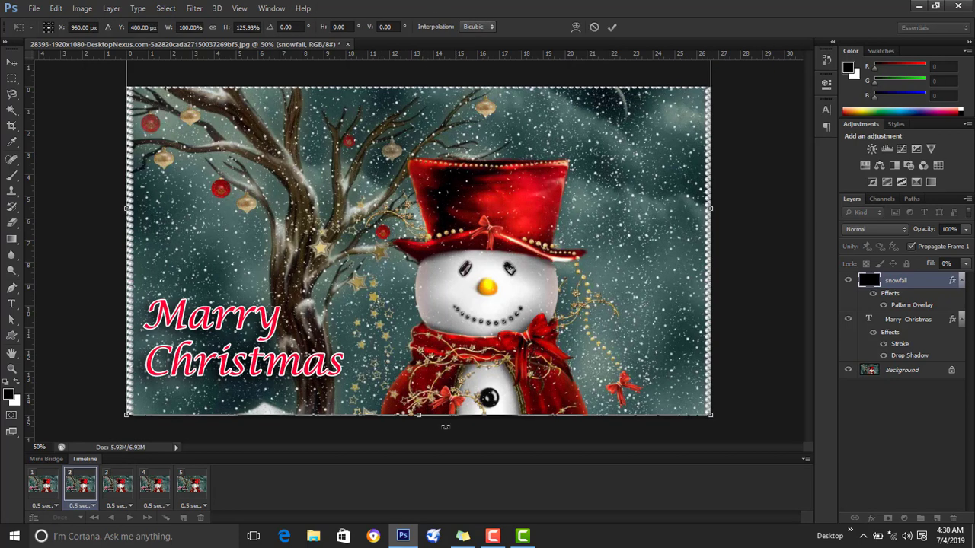
{"action": "left_click_drag", "start_coordinate": [424, 417], "coordinate": [424, 442]}
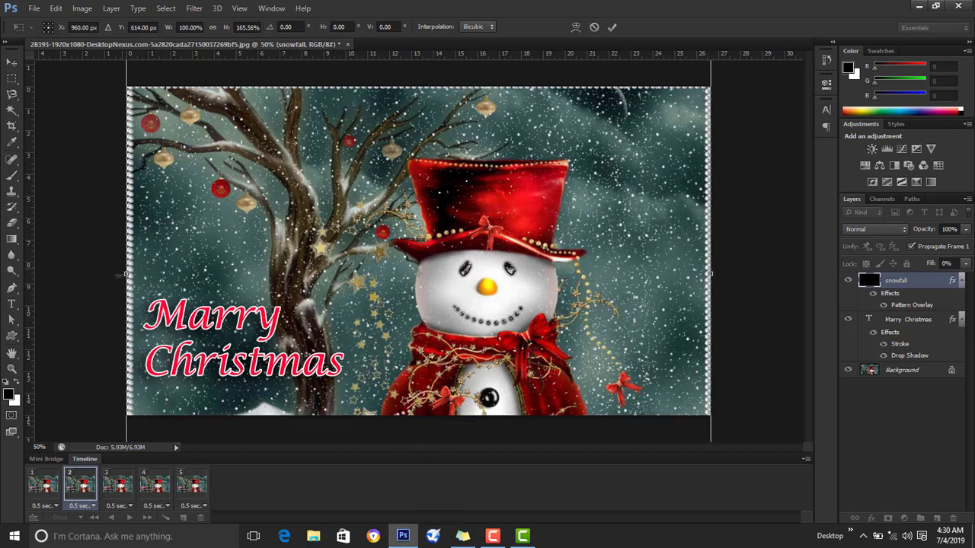
{"action": "left_click_drag", "start_coordinate": [120, 275], "coordinate": [93, 282]}
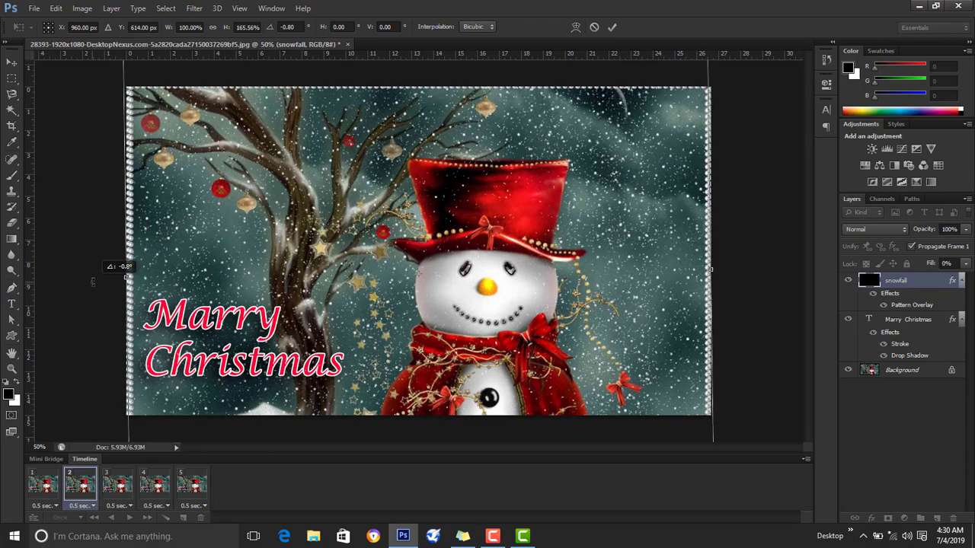
{"action": "left_click_drag", "start_coordinate": [127, 276], "coordinate": [46, 278]}
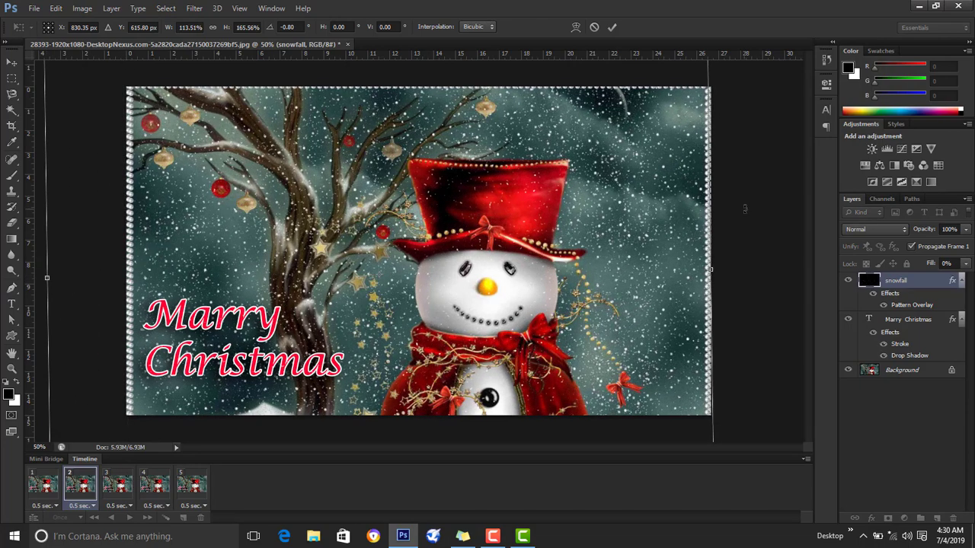
{"action": "left_click_drag", "start_coordinate": [719, 268], "coordinate": [815, 257]}
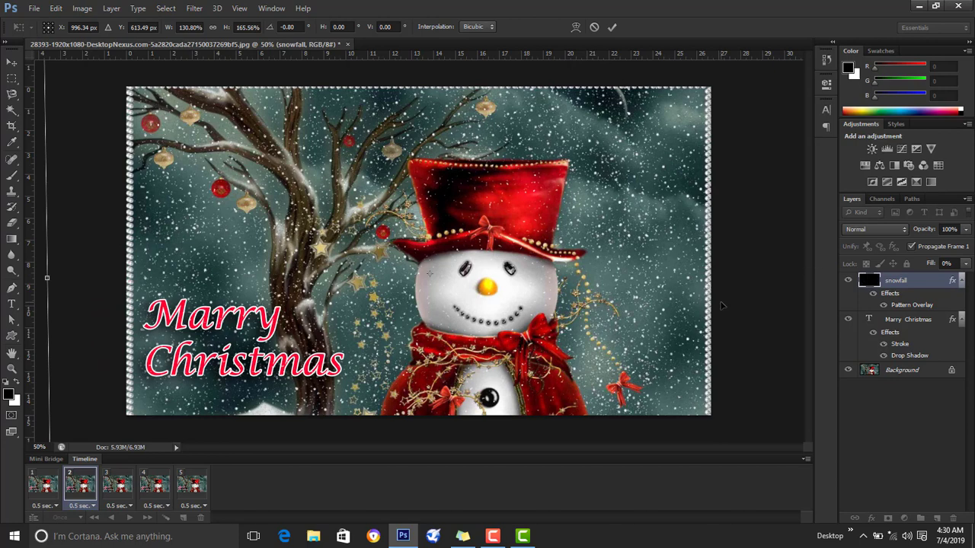
{"action": "key", "text": "ctrl+minus"}
{"action": "key", "text": "ctrl+minus"}
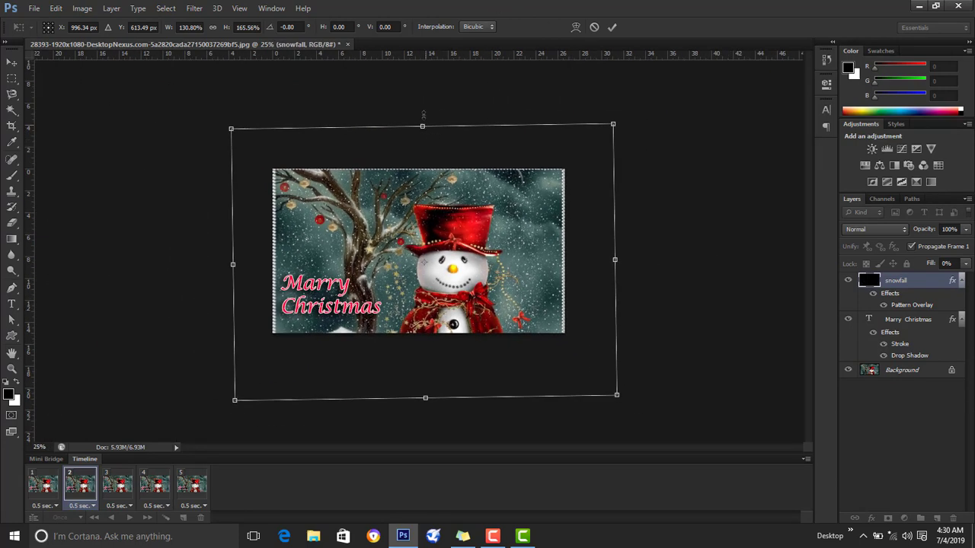
{"action": "left_click_drag", "start_coordinate": [422, 114], "coordinate": [422, 75]}
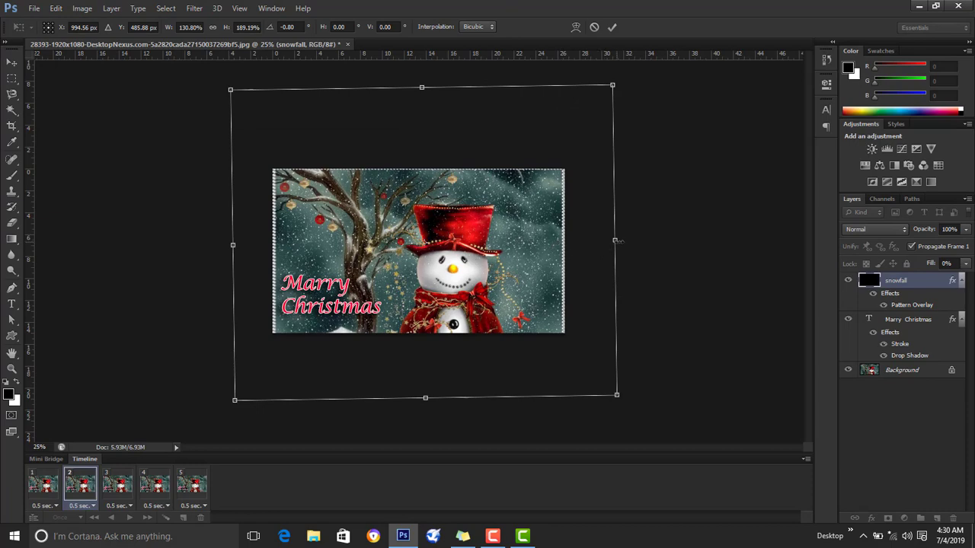
{"action": "left_click_drag", "start_coordinate": [615, 240], "coordinate": [653, 241]}
{"action": "key", "text": "Return"}
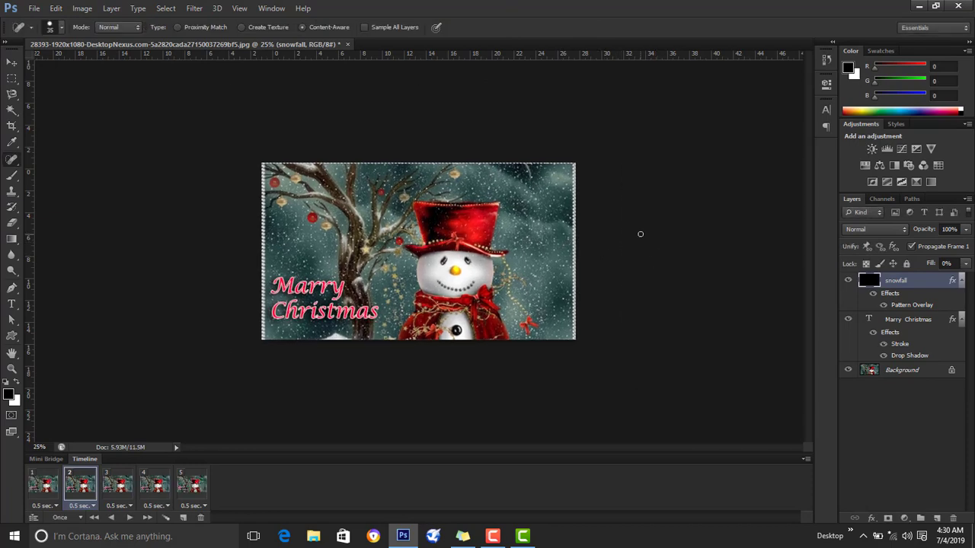
{"action": "key", "text": "ctrl+plus"}
{"action": "key", "text": "ctrl+plus"}
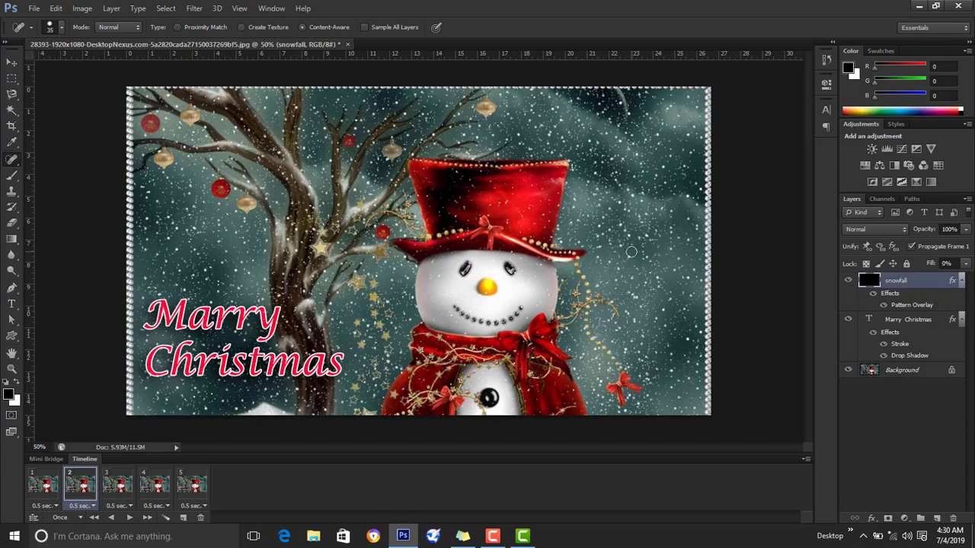
Move the snowfall layer slightly down in frame 2.
{"action": "left_click", "coordinate": [11, 62]}
{"action": "left_click_drag", "start_coordinate": [461, 255], "coordinate": [466, 308]}
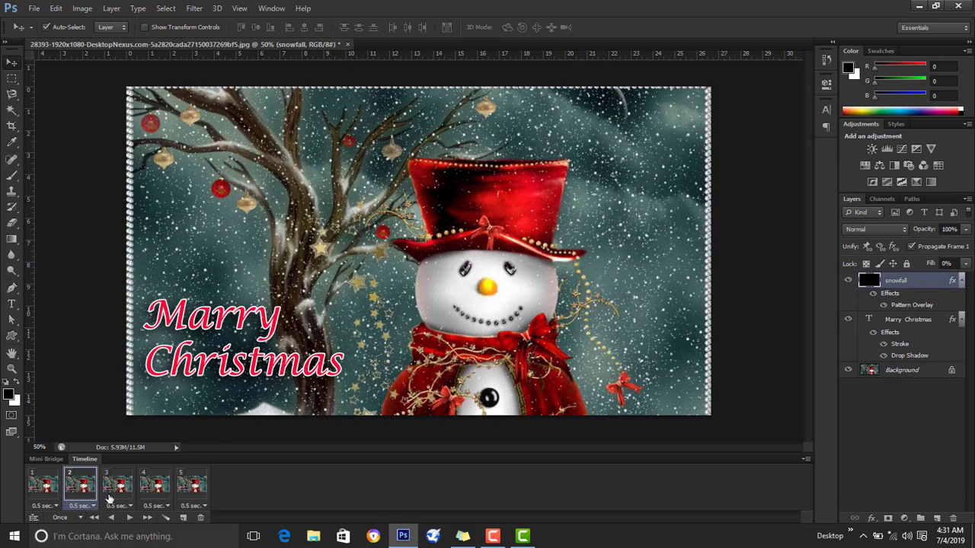
{"action": "left_click", "coordinate": [50, 484]}
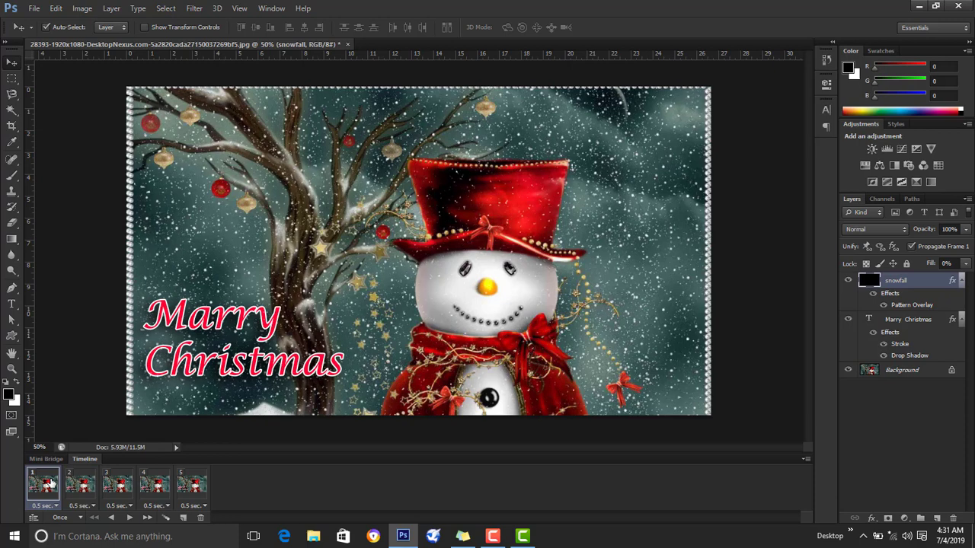
{"action": "left_click", "coordinate": [70, 485]}
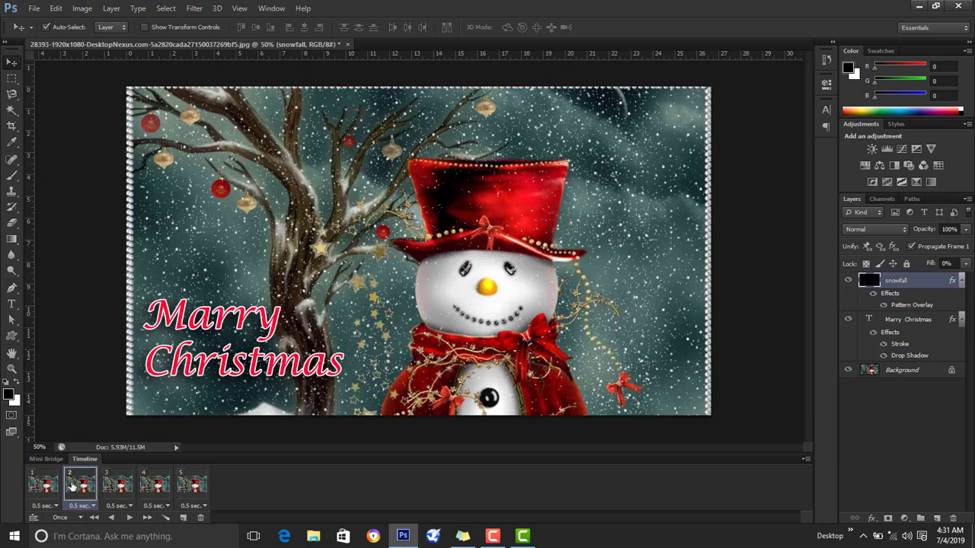
Shift the snowfall layer progressively lower in frames 4 and 5.
{"action": "left_click", "coordinate": [113, 497]}
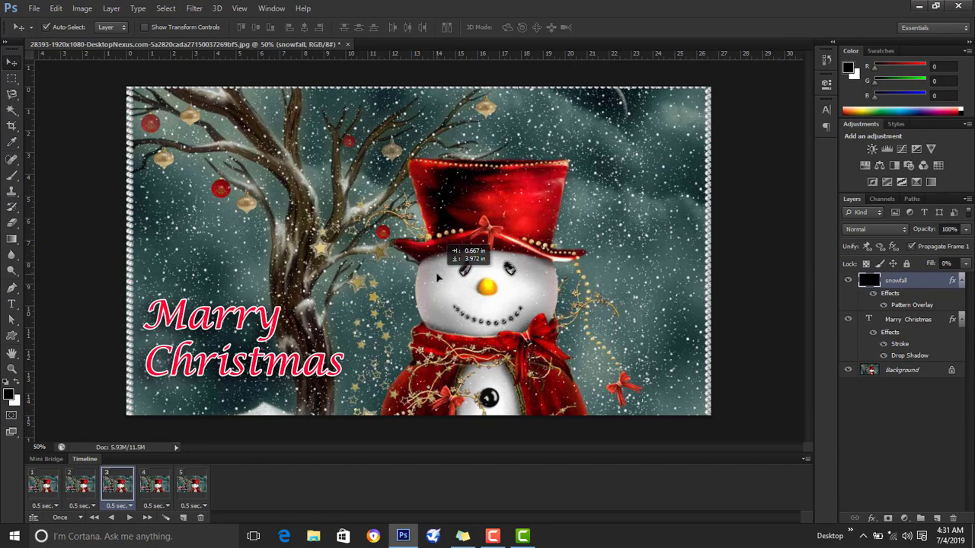
{"action": "left_click", "coordinate": [152, 494]}
{"action": "left_click_drag", "start_coordinate": [398, 198], "coordinate": [418, 283]}
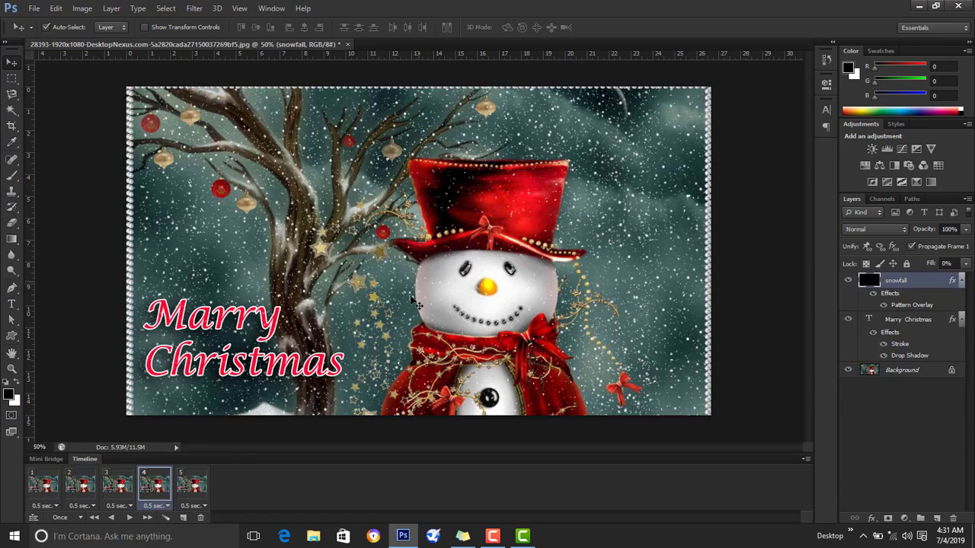
{"action": "left_click", "coordinate": [199, 478]}
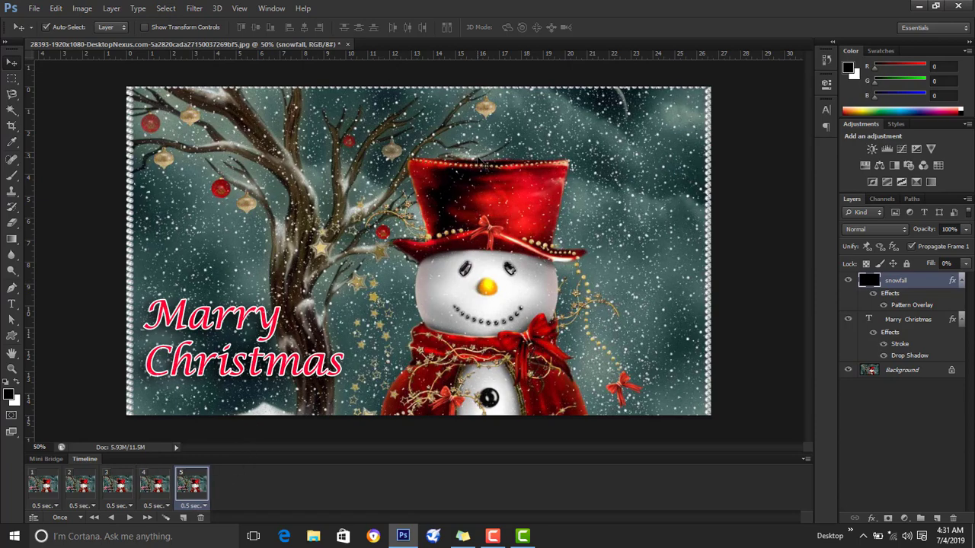
{"action": "left_click_drag", "start_coordinate": [481, 162], "coordinate": [504, 230]}
Step through the frames to check the falling snow.
{"action": "left_click", "coordinate": [112, 518]}
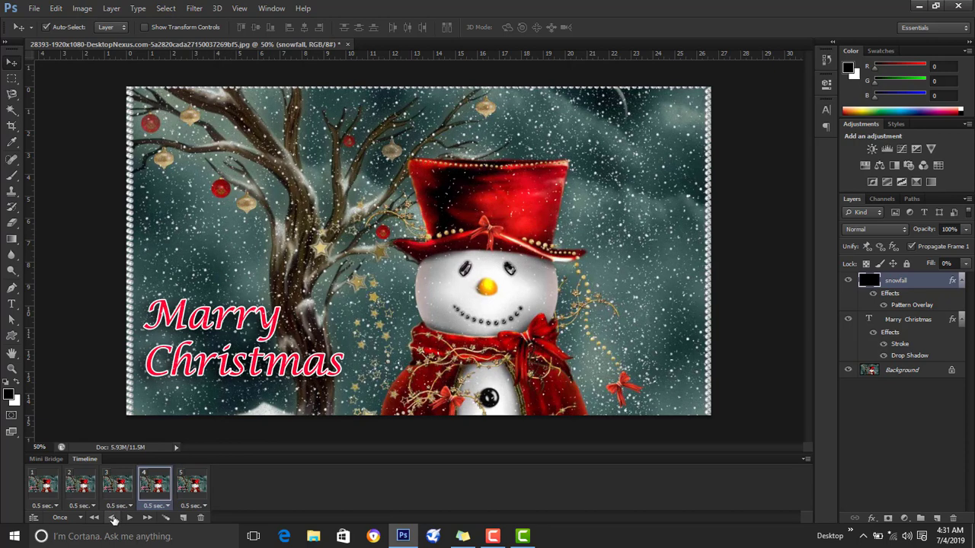
{"action": "left_click", "coordinate": [113, 518]}
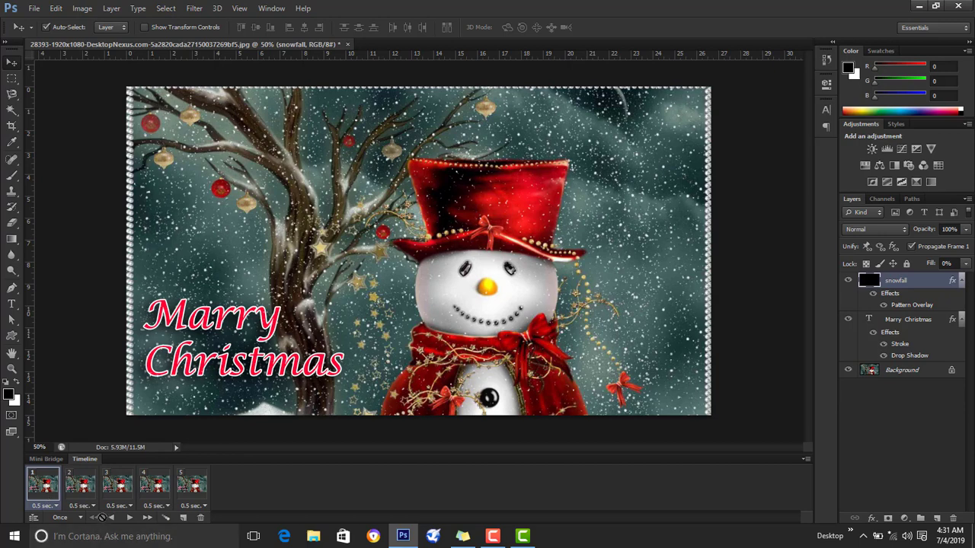
{"action": "left_click", "coordinate": [112, 518]}
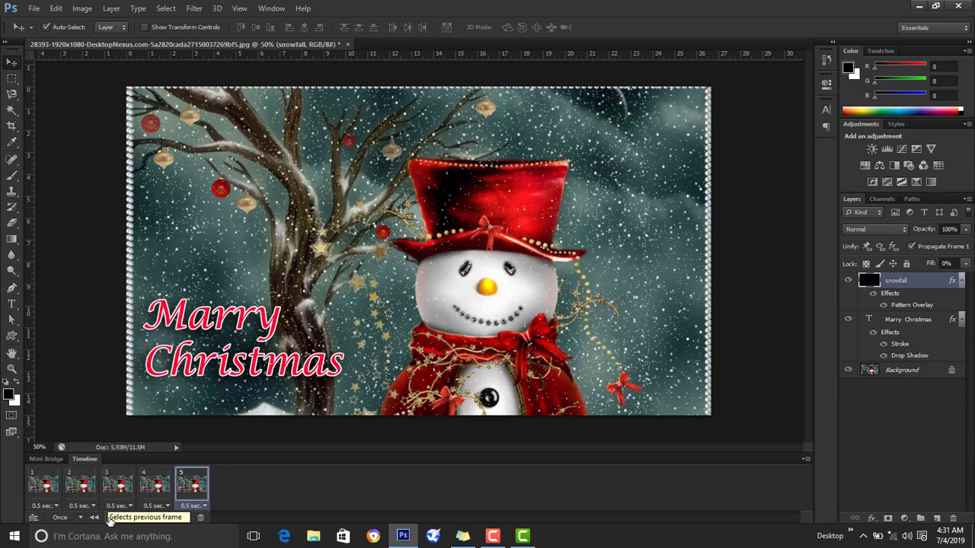
Preview the frames, then set frames 1–3 to a 0.2-second delay.
{"action": "left_click", "coordinate": [94, 518]}
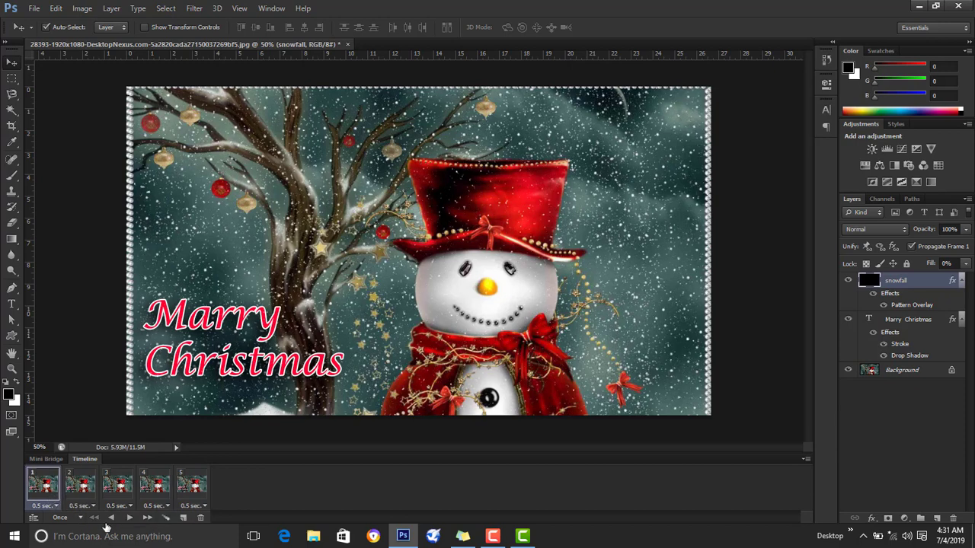
{"action": "left_click", "coordinate": [111, 518]}
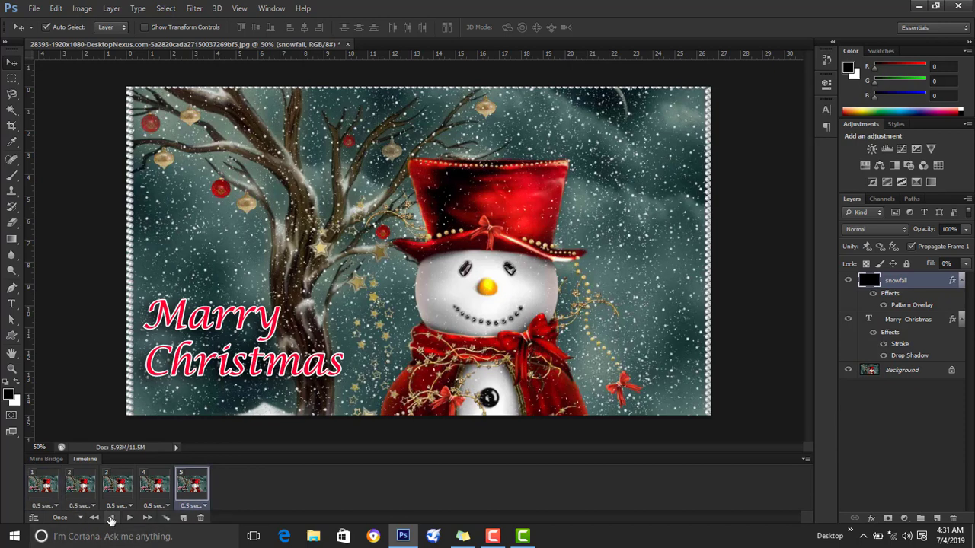
{"action": "left_click", "coordinate": [55, 505]}
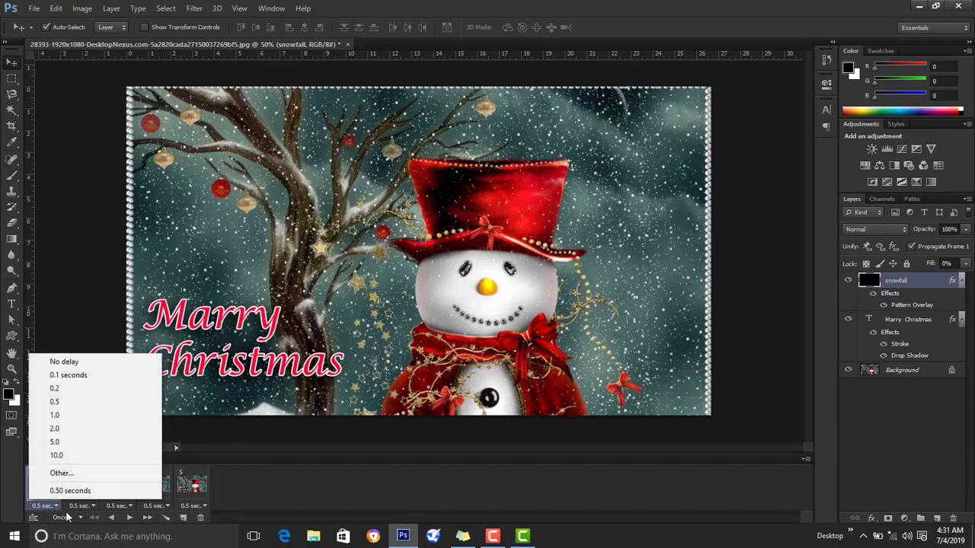
{"action": "left_click", "coordinate": [65, 389]}
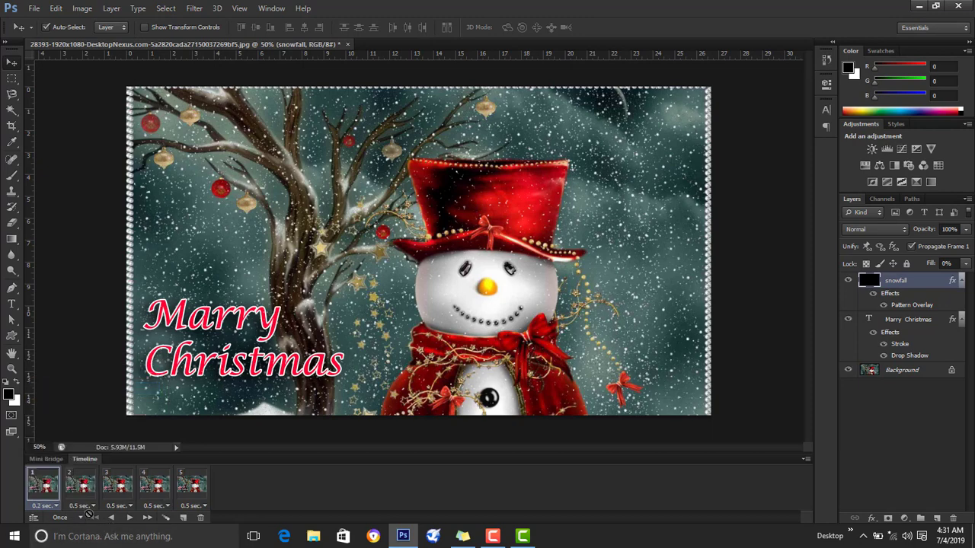
{"action": "left_click", "coordinate": [88, 507]}
{"action": "left_click", "coordinate": [110, 392]}
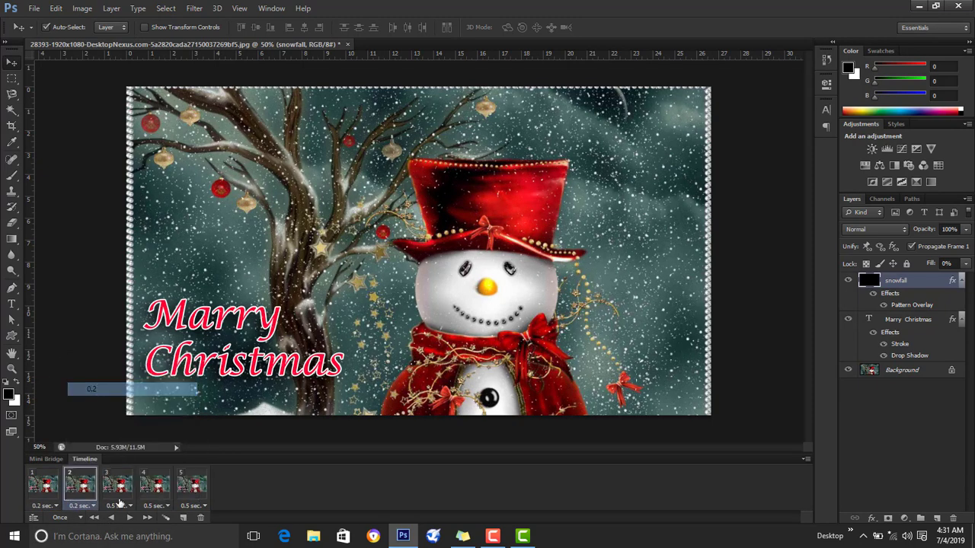
{"action": "left_click", "coordinate": [131, 506]}
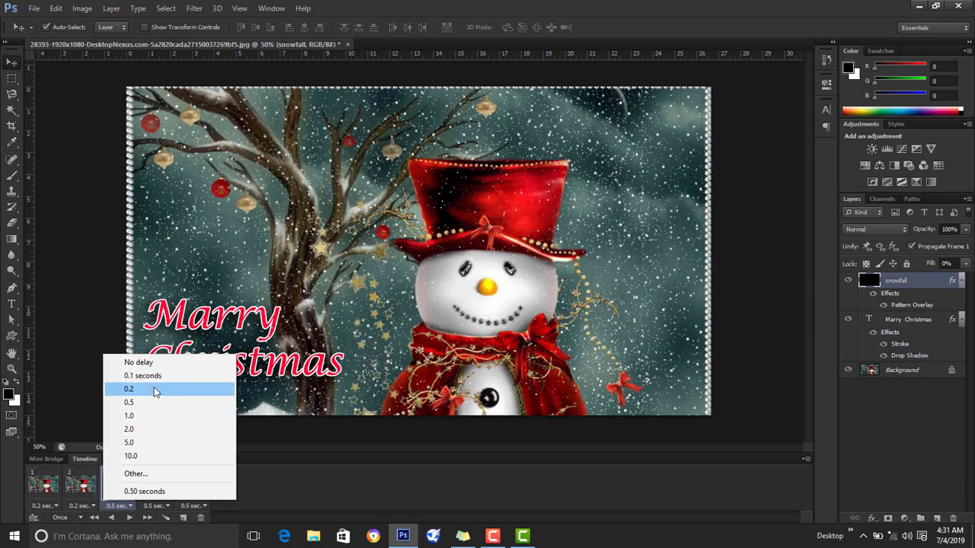
{"action": "left_click", "coordinate": [154, 387]}
Set frames 4–5 to a 0.1-second delay and loop the animation Forever.
{"action": "left_click", "coordinate": [167, 506]}
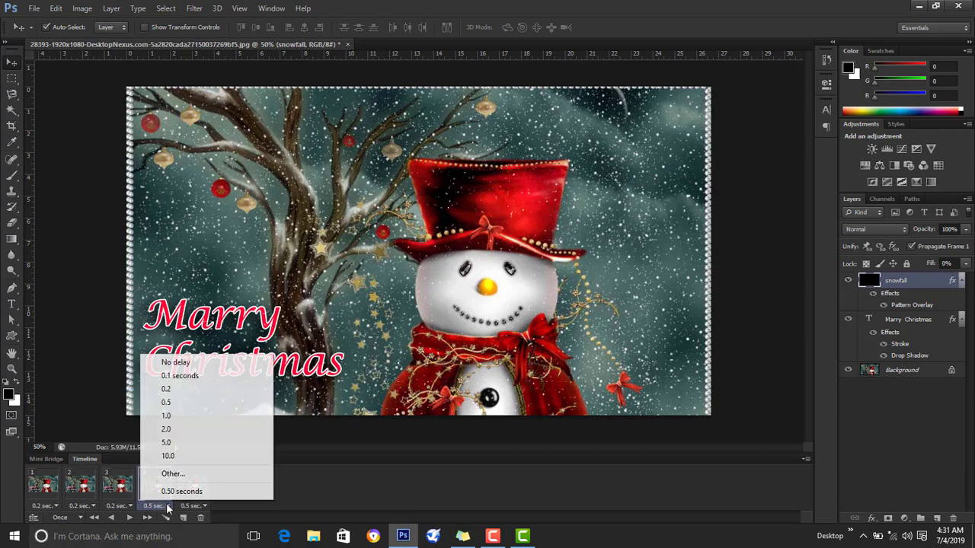
{"action": "left_click", "coordinate": [168, 376]}
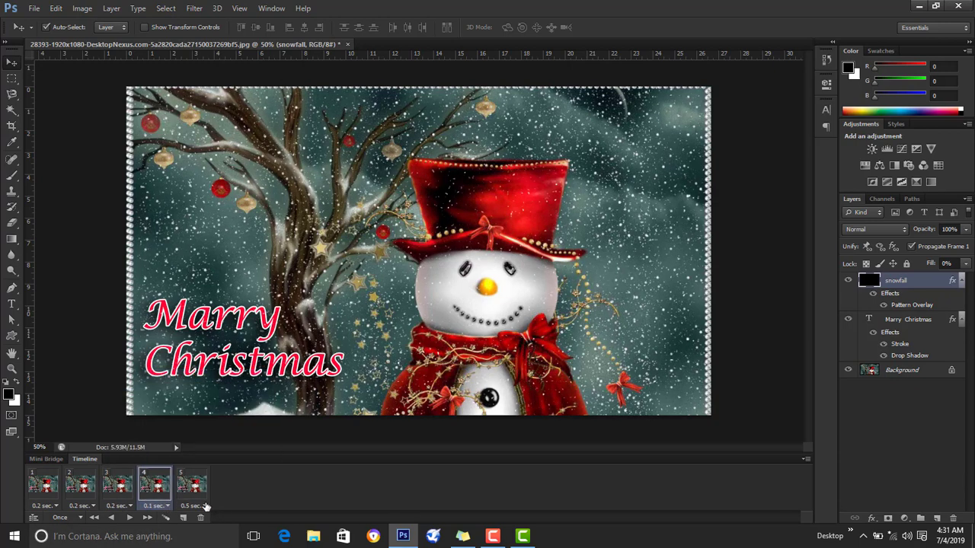
{"action": "left_click", "coordinate": [203, 506]}
{"action": "left_click", "coordinate": [220, 377]}
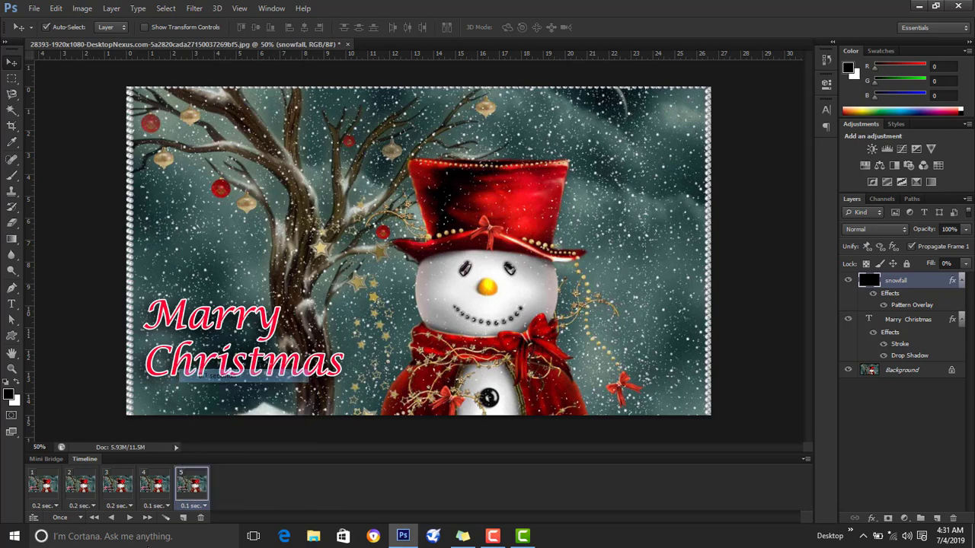
{"action": "left_click", "coordinate": [81, 518]}
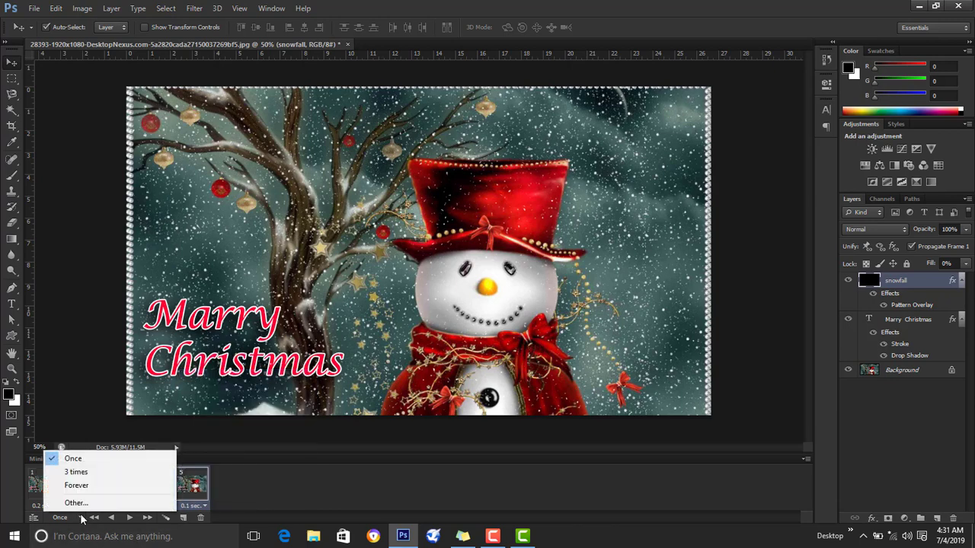
{"action": "left_click", "coordinate": [76, 485]}
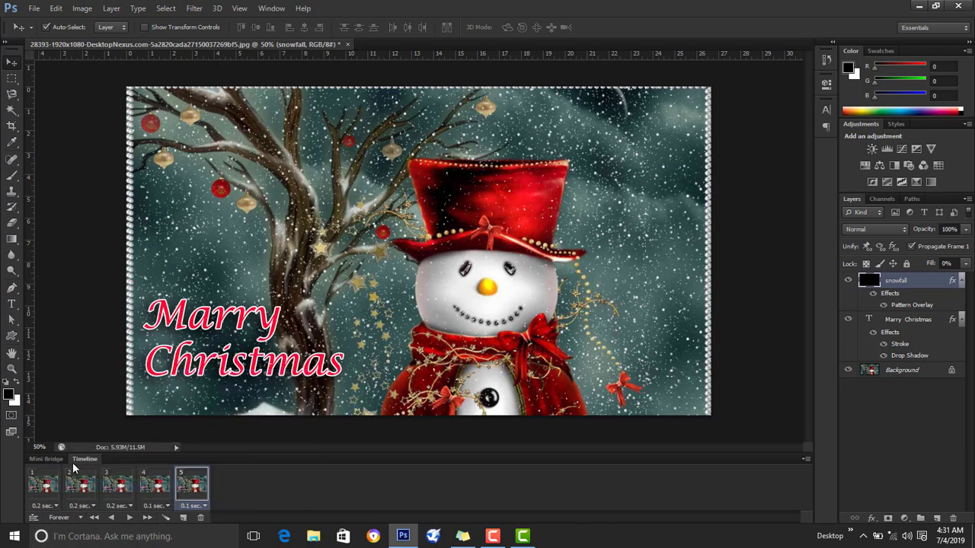
{"action": "left_click", "coordinate": [110, 518]}
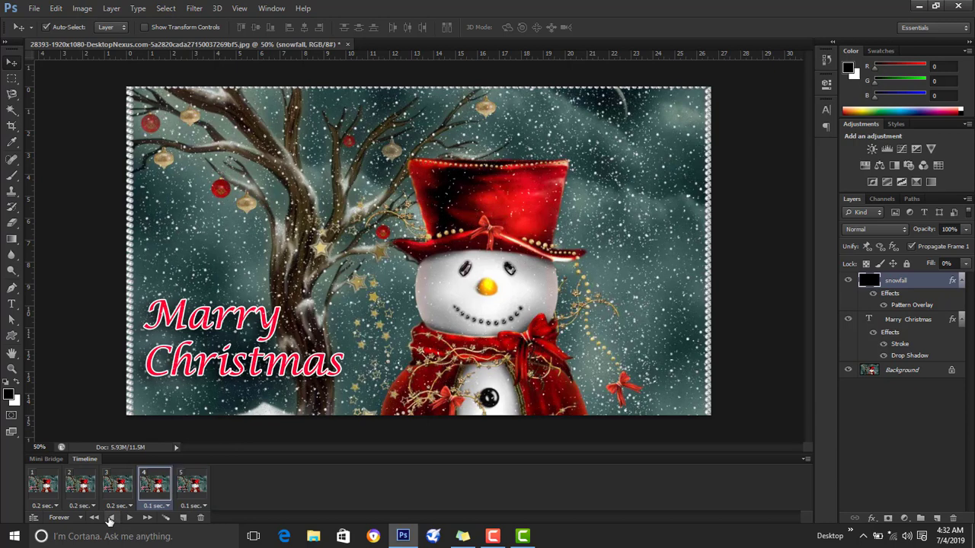
{"action": "left_click", "coordinate": [128, 494]}
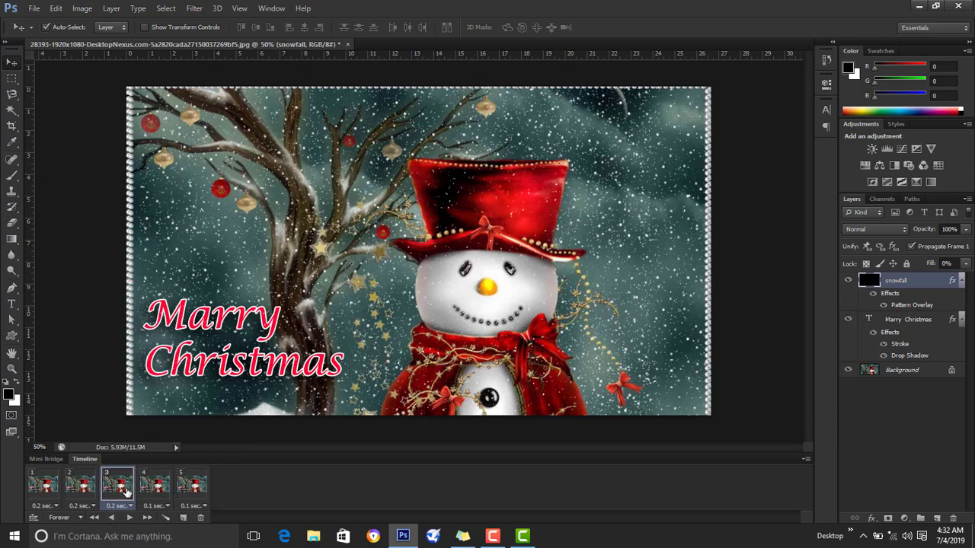
{"action": "left_click", "coordinate": [80, 487]}
{"action": "left_click", "coordinate": [38, 487]}
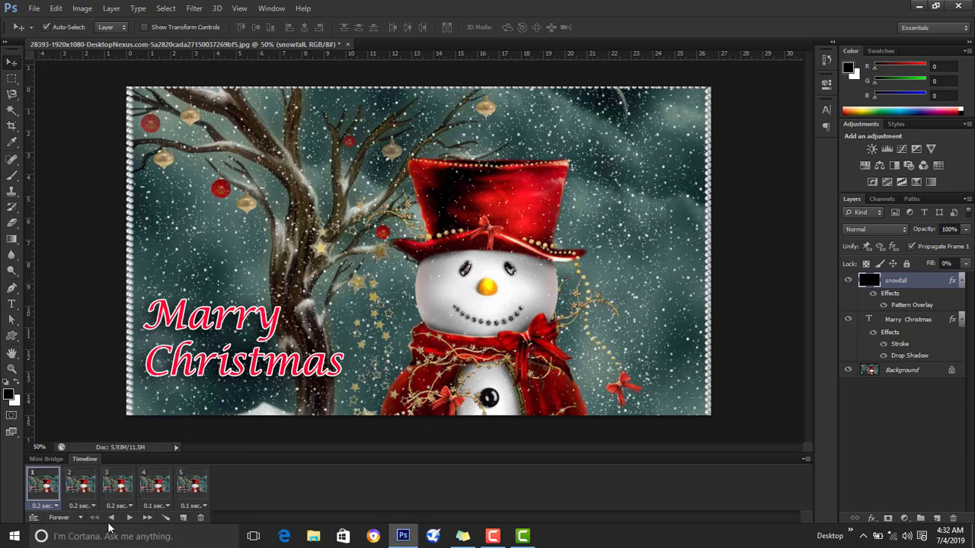
{"action": "left_click", "coordinate": [114, 519]}
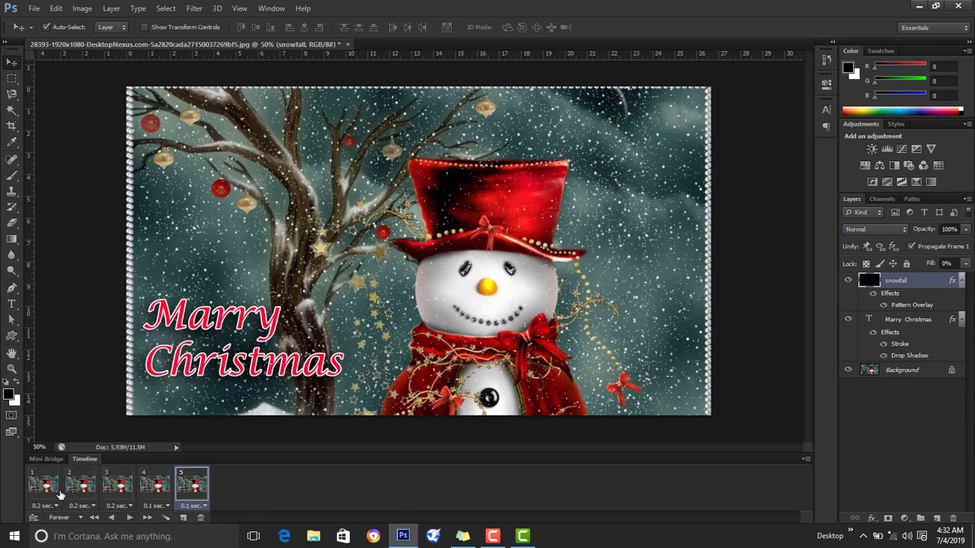
{"action": "left_click", "coordinate": [74, 496]}
{"action": "left_click", "coordinate": [128, 497]}
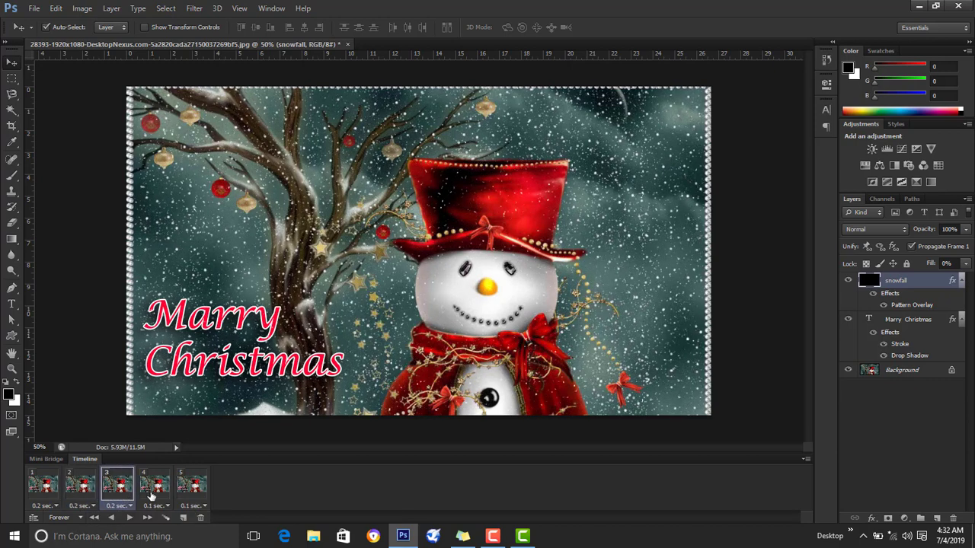
{"action": "left_click", "coordinate": [151, 496]}
{"action": "left_click", "coordinate": [195, 496]}
{"action": "left_click", "coordinate": [47, 495]}
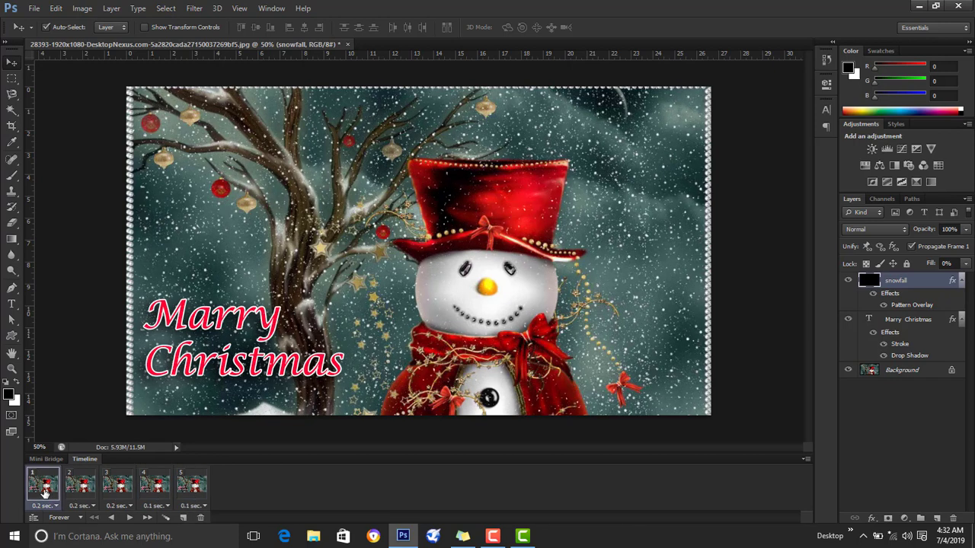
{"action": "left_click", "coordinate": [73, 496]}
{"action": "left_click", "coordinate": [118, 495]}
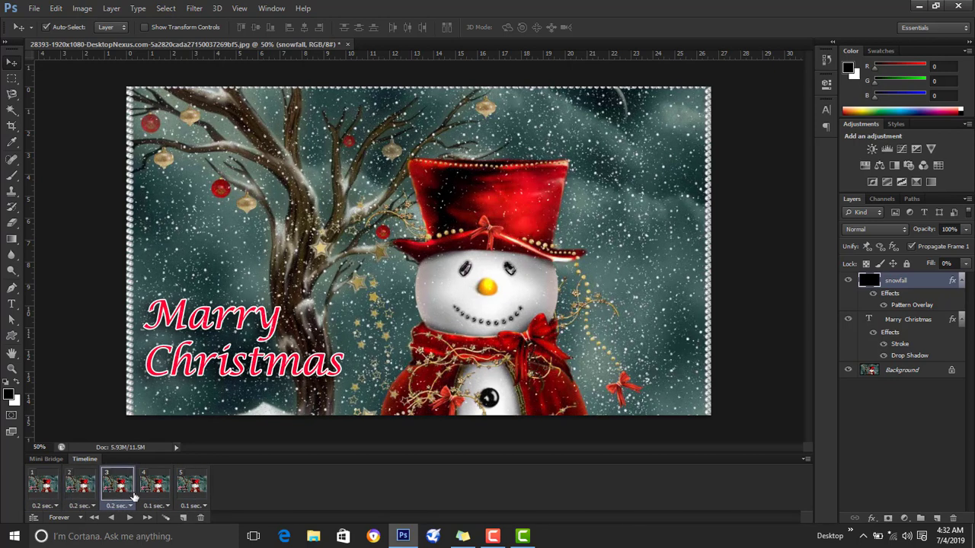
{"action": "left_click", "coordinate": [156, 496]}
{"action": "left_click", "coordinate": [188, 496]}
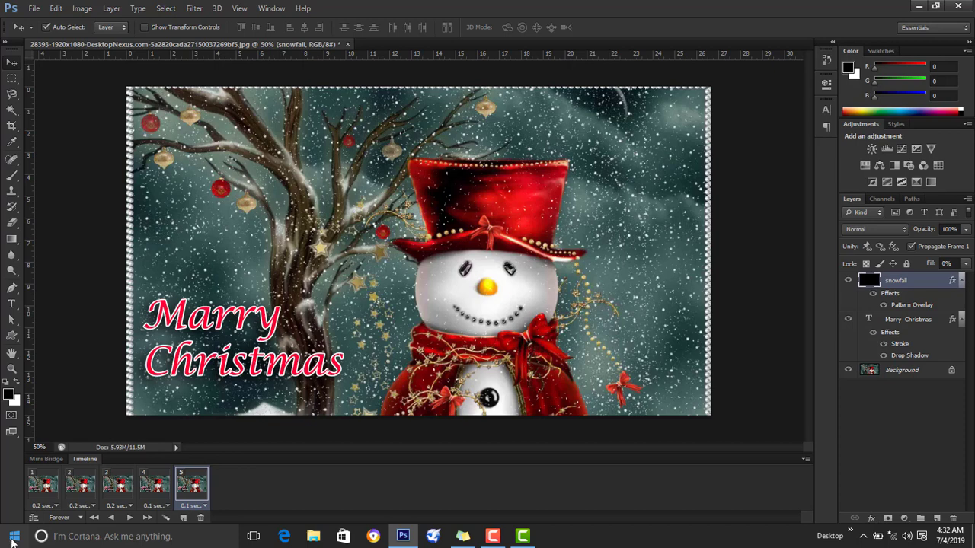
Set frames 1–3 to a 0.1-second delay.
{"action": "left_click", "coordinate": [60, 506]}
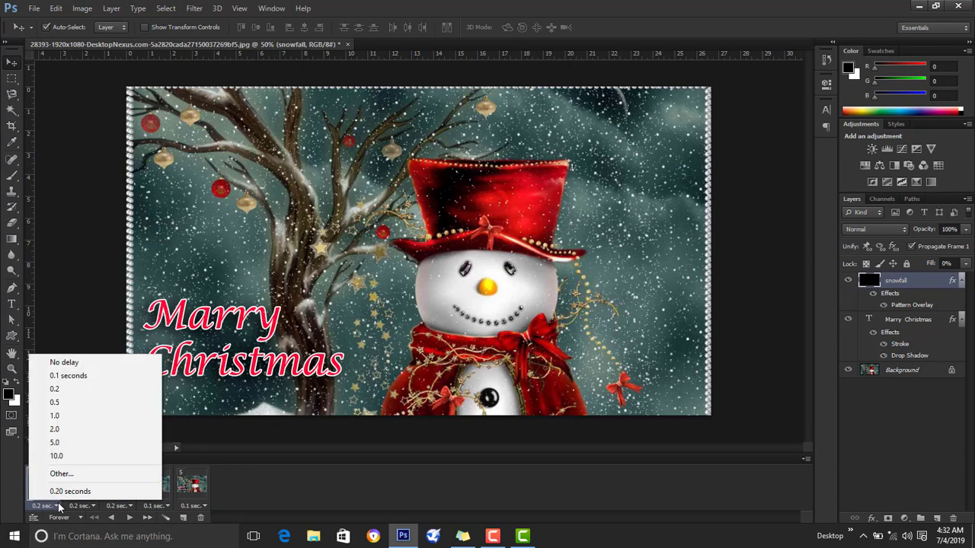
{"action": "left_click", "coordinate": [68, 375]}
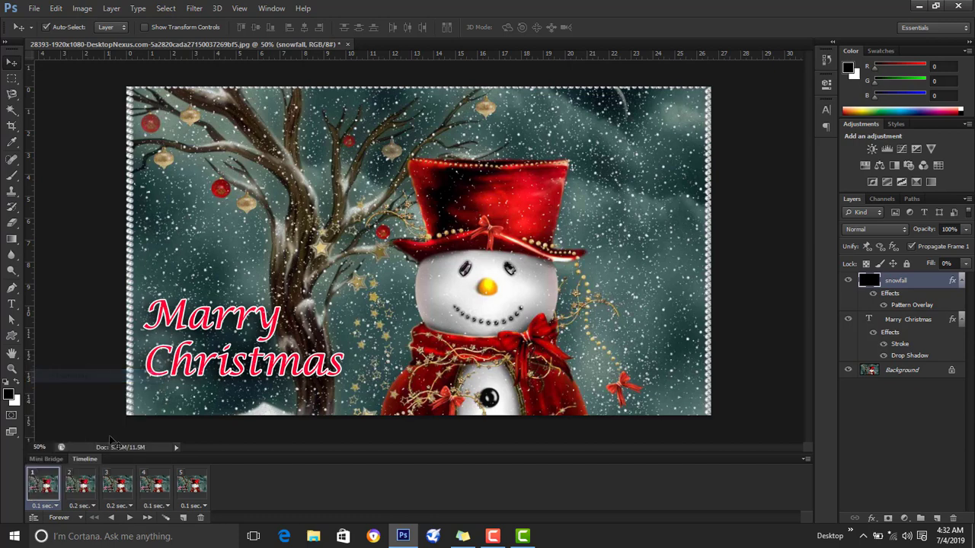
{"action": "left_click", "coordinate": [84, 506]}
{"action": "left_click", "coordinate": [92, 376]}
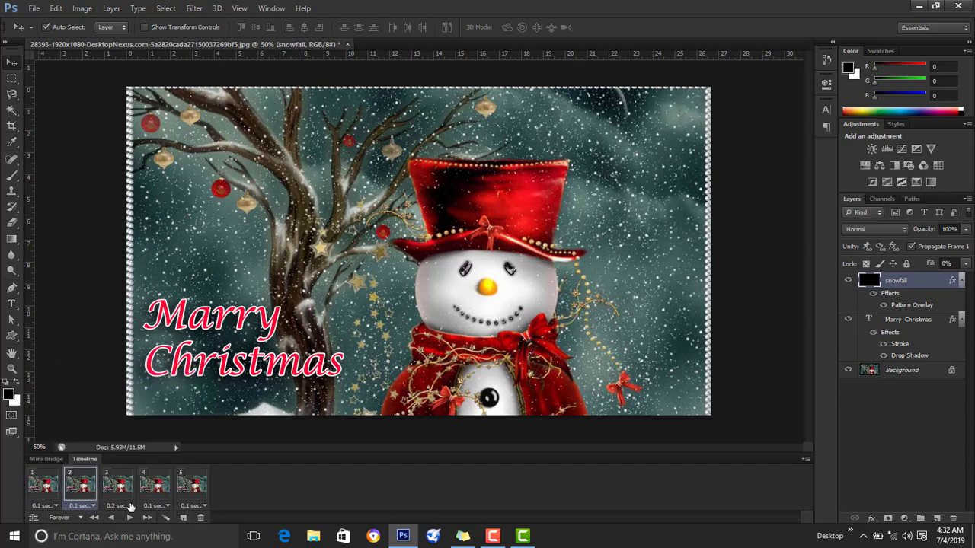
{"action": "left_click", "coordinate": [122, 506]}
{"action": "left_click", "coordinate": [143, 376]}
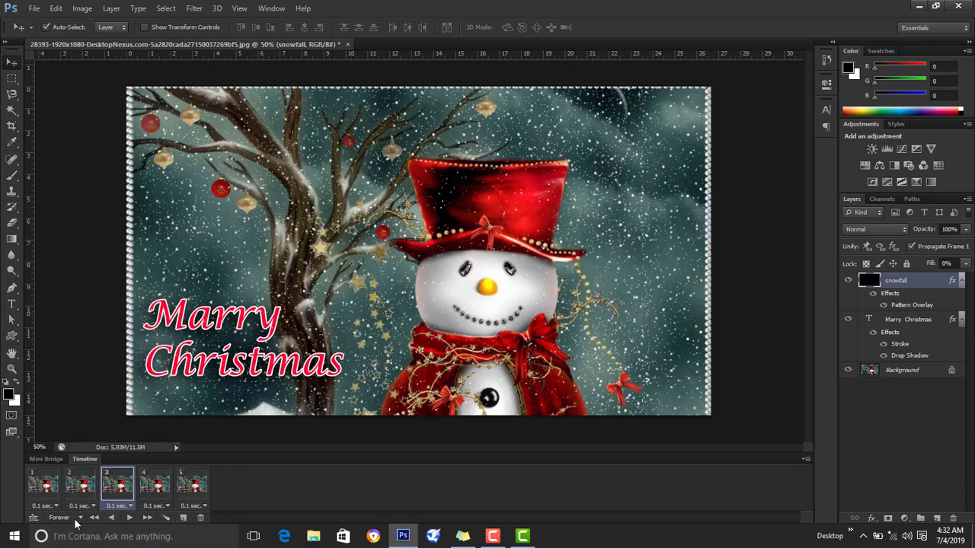
Play and stop the faster looping preview from frame 1.
{"action": "left_click", "coordinate": [130, 518]}
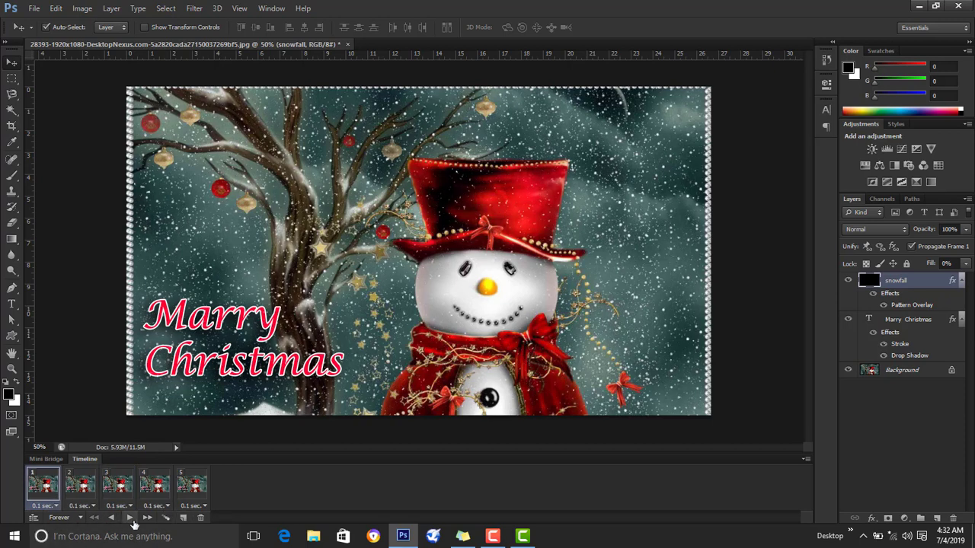
{"action": "left_click", "coordinate": [130, 518]}
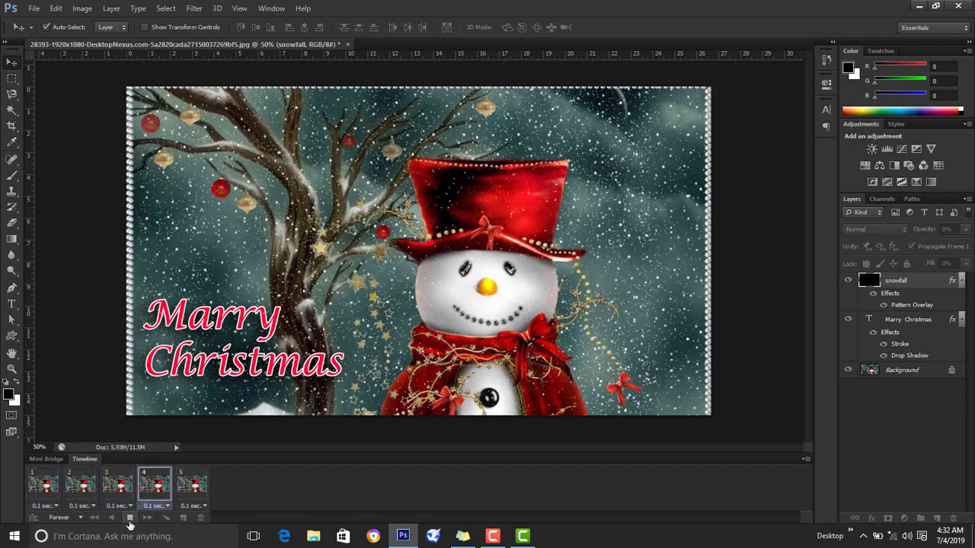
{"action": "left_click", "coordinate": [131, 520]}
{"action": "left_click", "coordinate": [60, 504]}
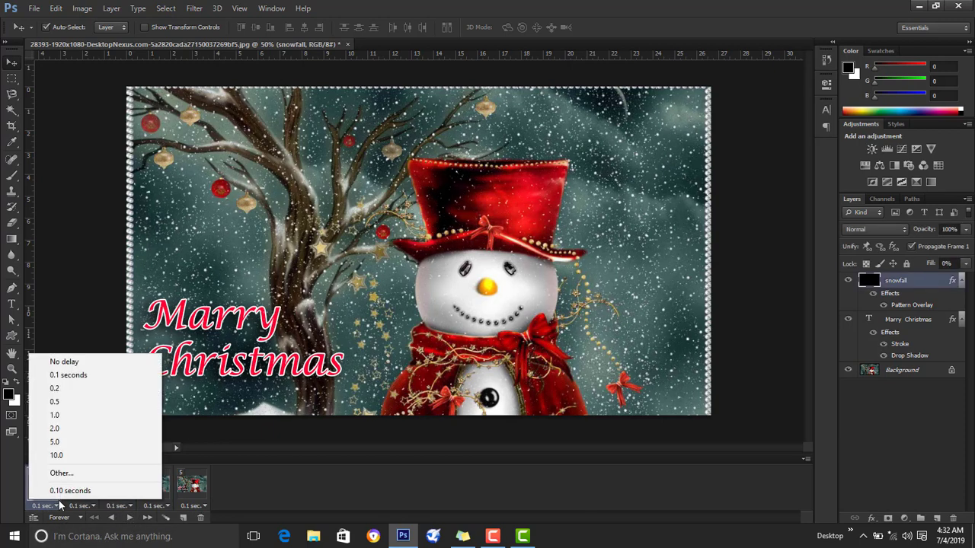
Set all five frames, 1 through 5, to a 0.2-second delay.
{"action": "left_click", "coordinate": [73, 390]}
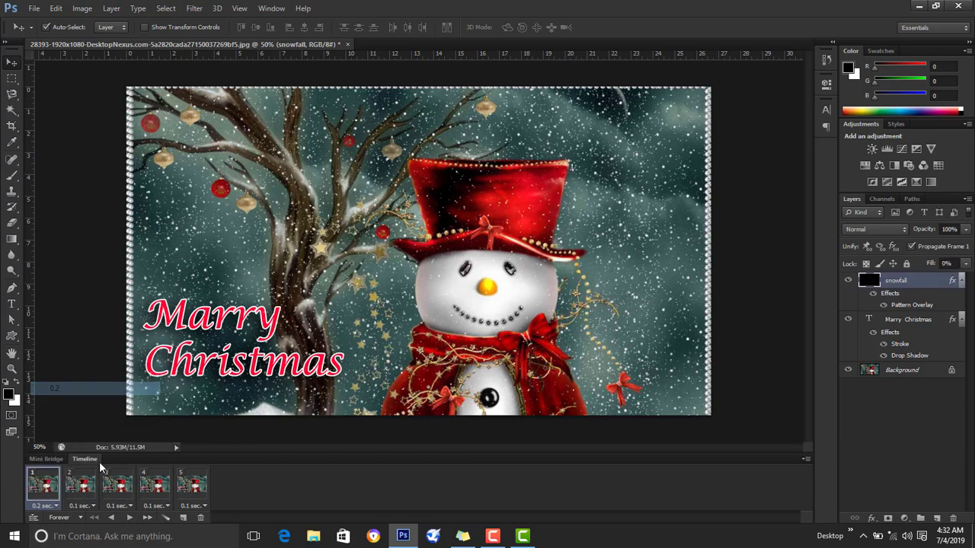
{"action": "left_click", "coordinate": [90, 506]}
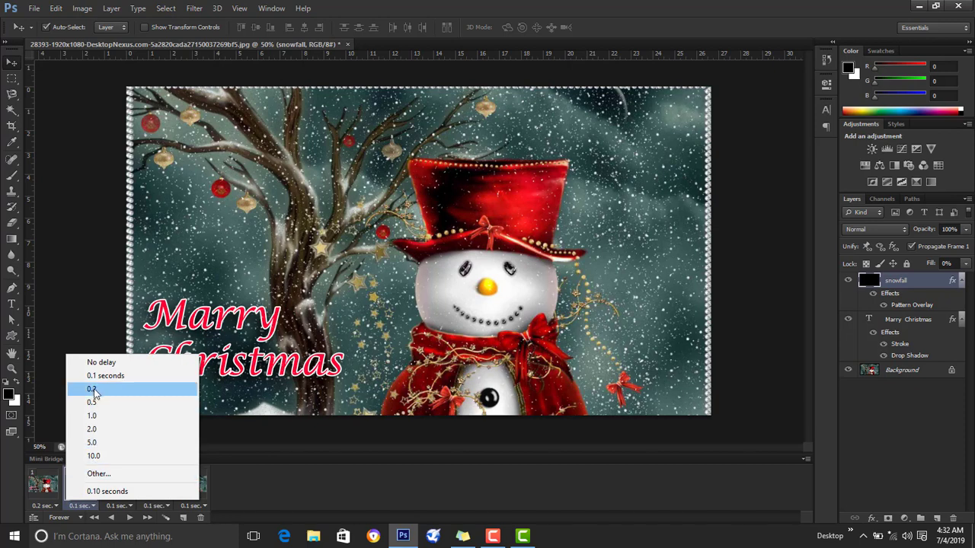
{"action": "left_click", "coordinate": [95, 391]}
{"action": "left_click", "coordinate": [127, 506]}
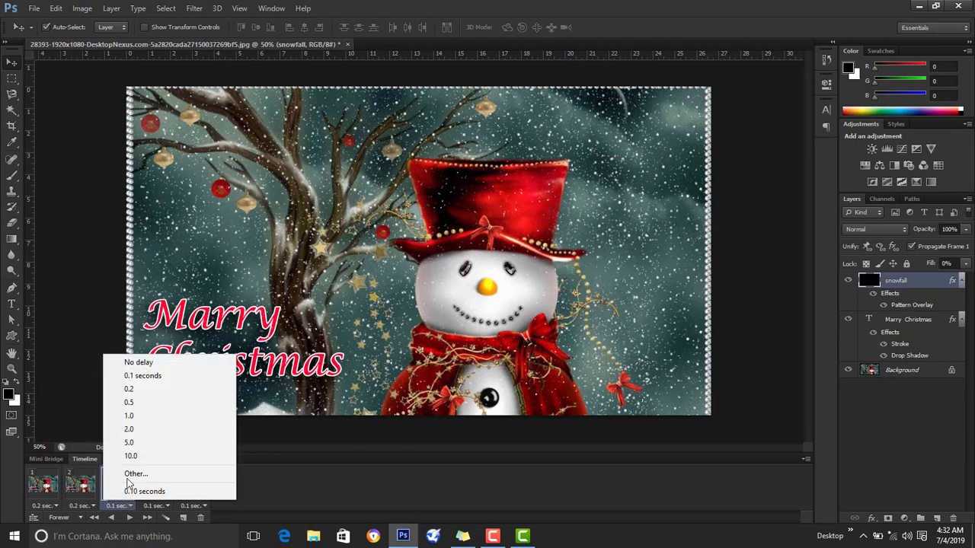
{"action": "left_click", "coordinate": [157, 389]}
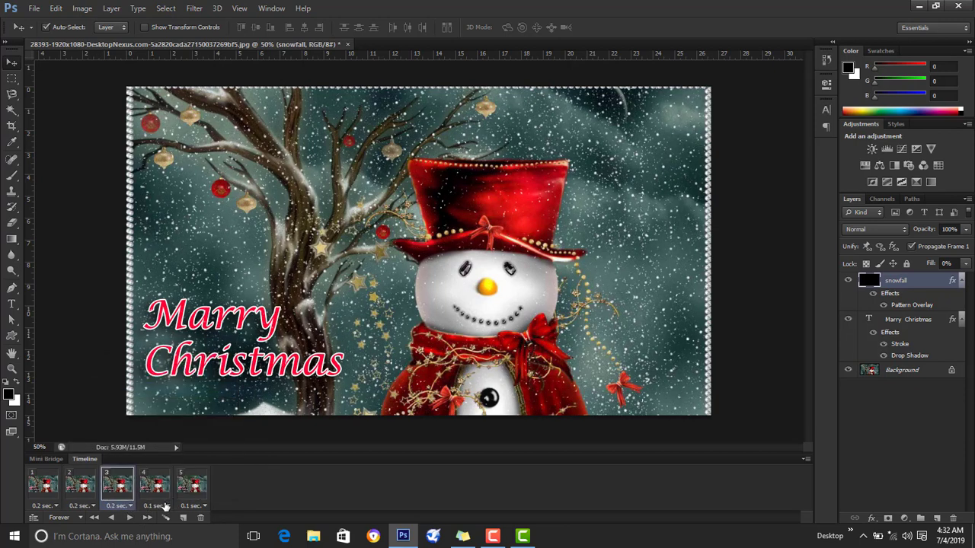
{"action": "left_click", "coordinate": [164, 506]}
{"action": "left_click", "coordinate": [169, 395]}
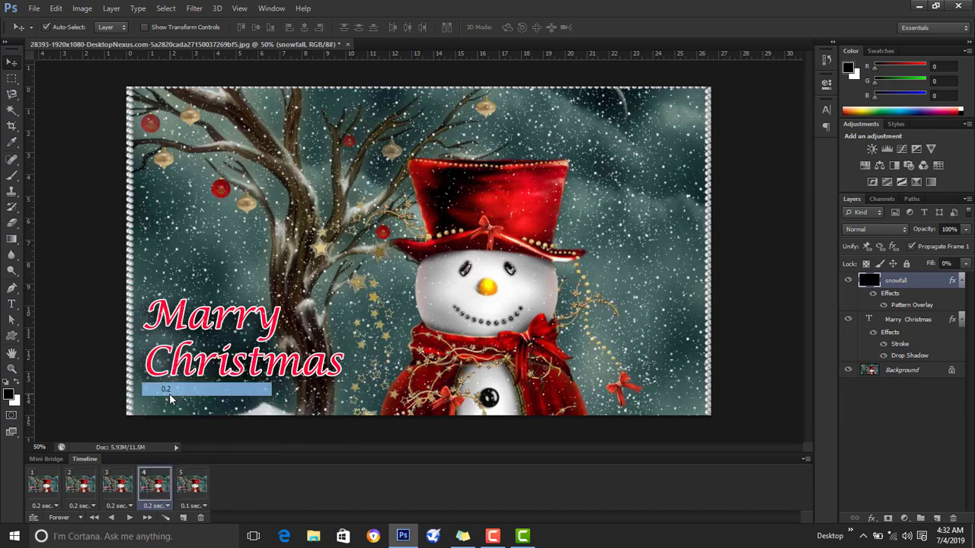
{"action": "left_click", "coordinate": [199, 484]}
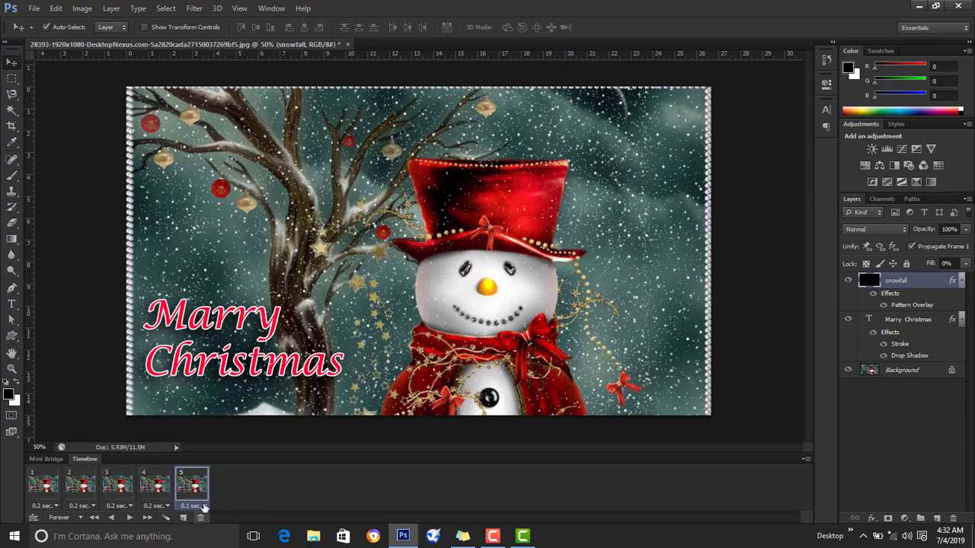
{"action": "left_click", "coordinate": [204, 506]}
{"action": "left_click", "coordinate": [199, 393]}
Return to frame 1 and play the looping snowfall preview.
{"action": "left_click", "coordinate": [111, 519]}
{"action": "left_click", "coordinate": [34, 501]}
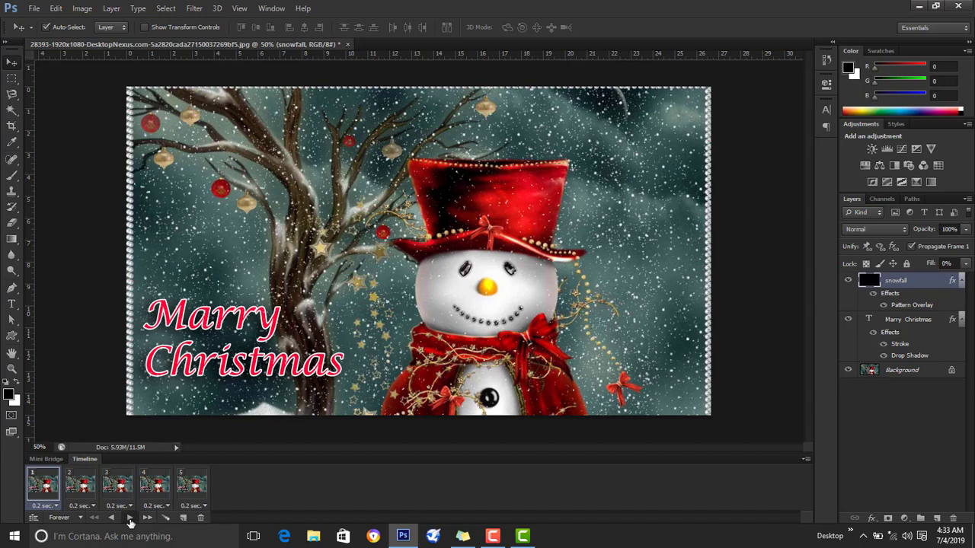
{"action": "left_click", "coordinate": [129, 517]}
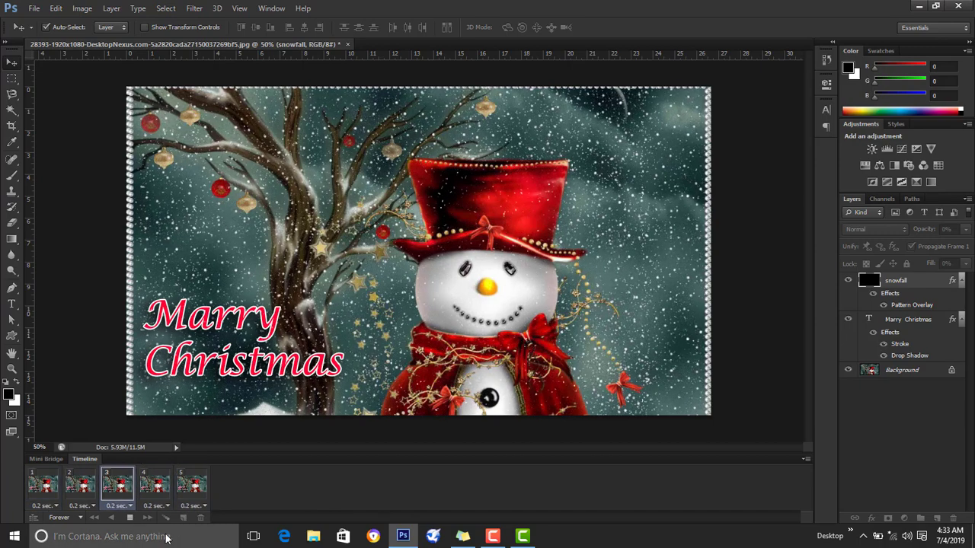
{"action": "left_click", "coordinate": [129, 518]}
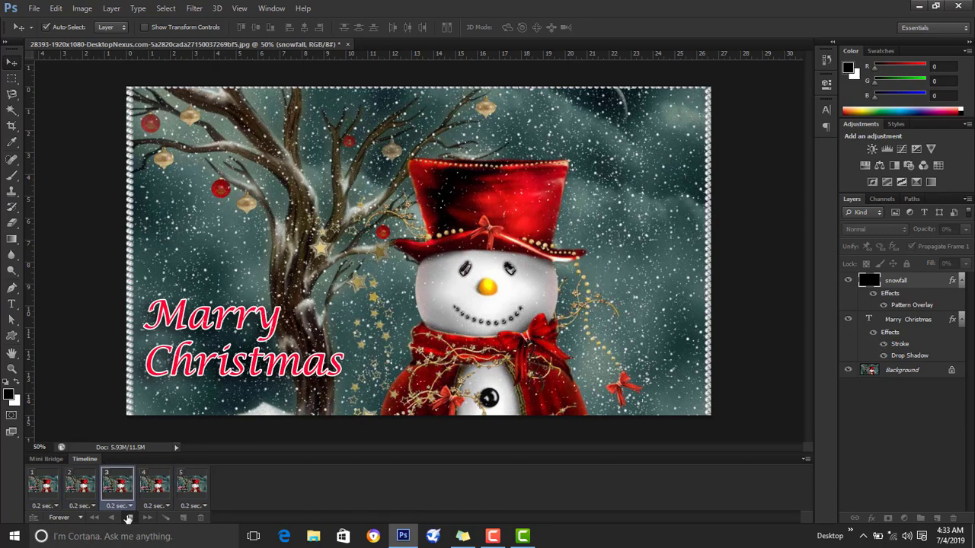
{"action": "left_click", "coordinate": [58, 506]}
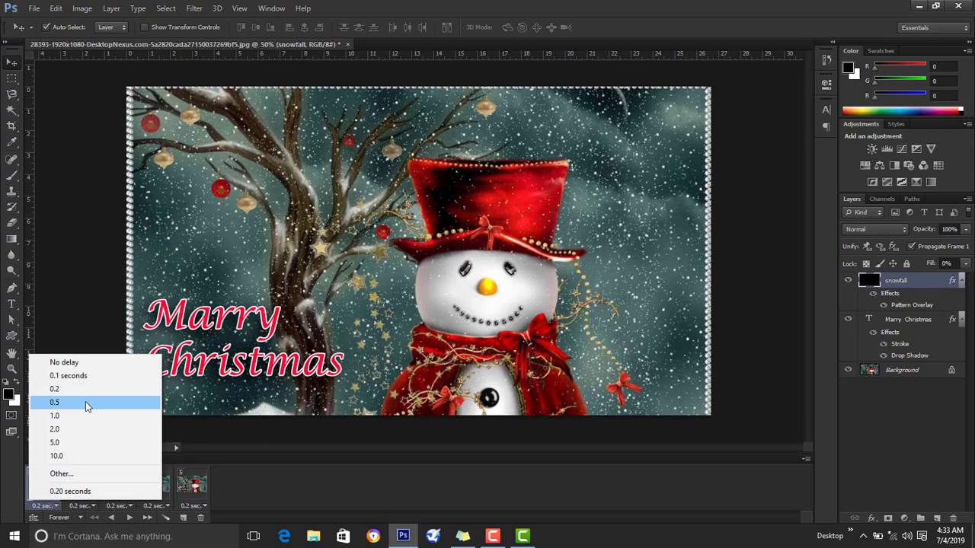
{"action": "left_click", "coordinate": [86, 402]}
{"action": "left_click", "coordinate": [93, 506]}
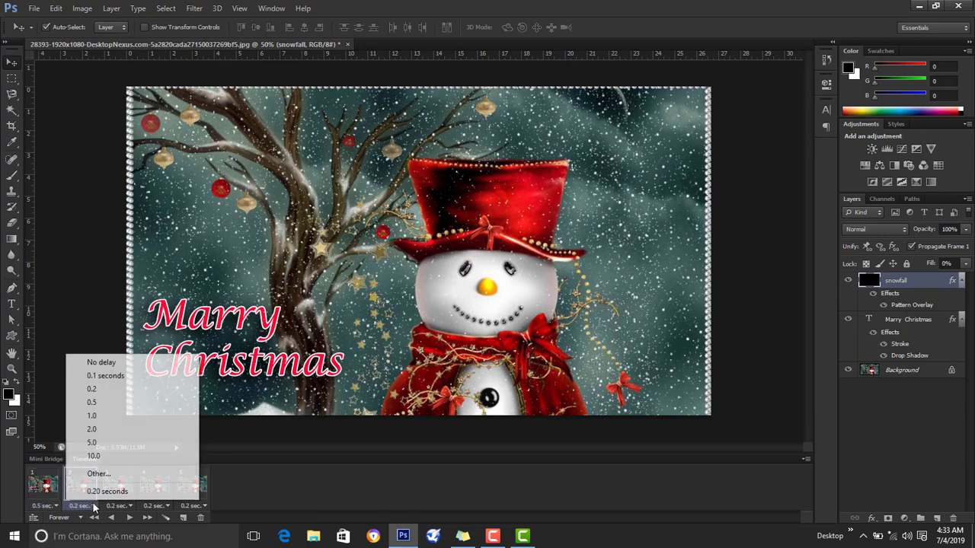
{"action": "left_click", "coordinate": [88, 401]}
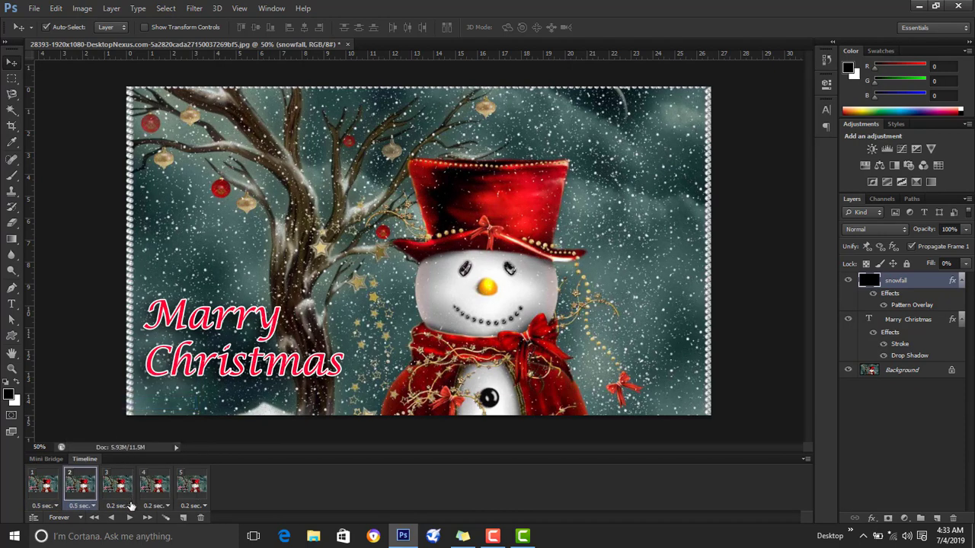
{"action": "left_click", "coordinate": [130, 507]}
{"action": "left_click", "coordinate": [144, 403]}
{"action": "left_click", "coordinate": [166, 505]}
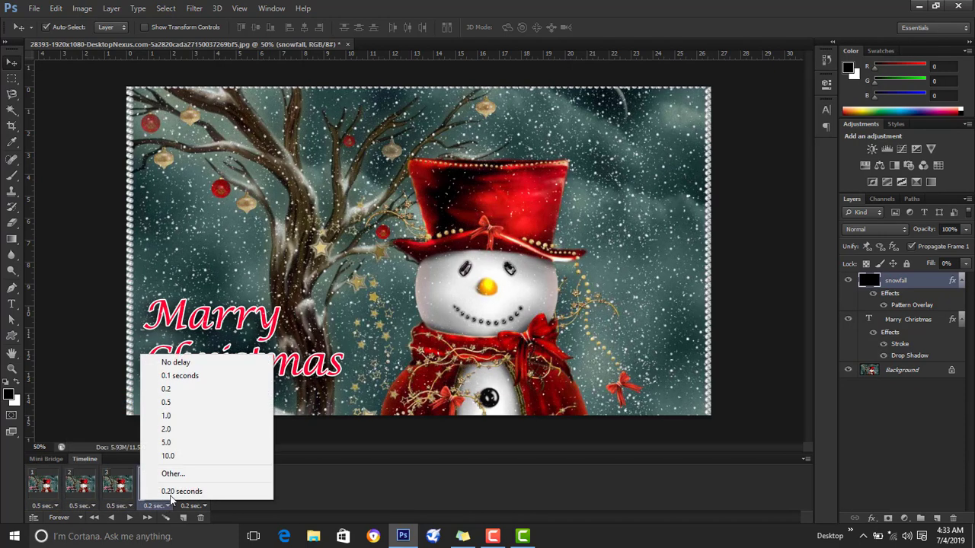
{"action": "left_click", "coordinate": [181, 403]}
{"action": "left_click", "coordinate": [198, 506]}
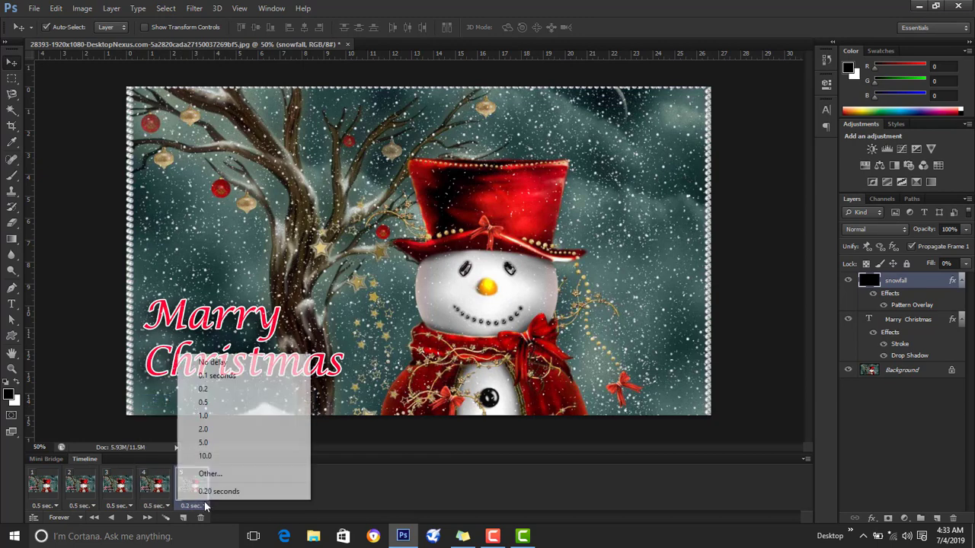
{"action": "left_click", "coordinate": [217, 404]}
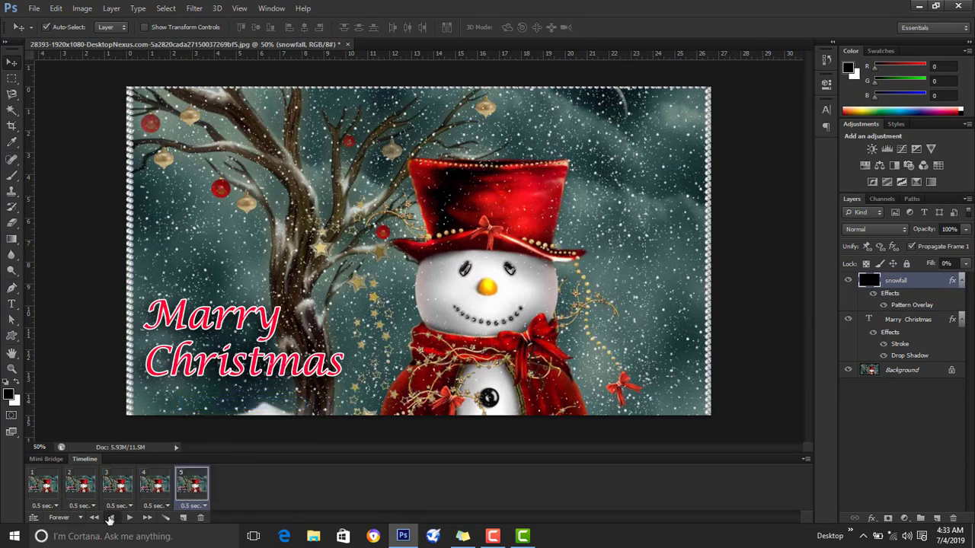
{"action": "left_click", "coordinate": [111, 517]}
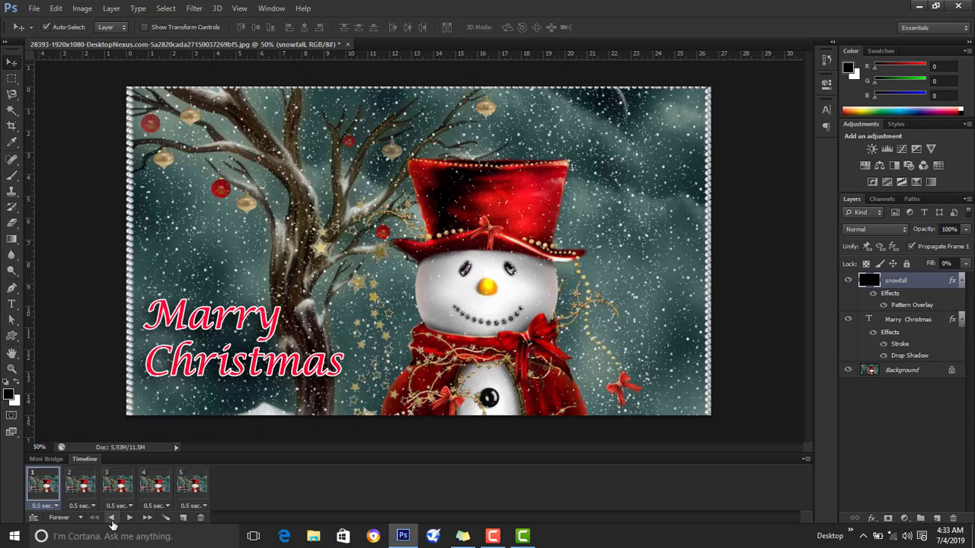
{"action": "left_click", "coordinate": [111, 517]}
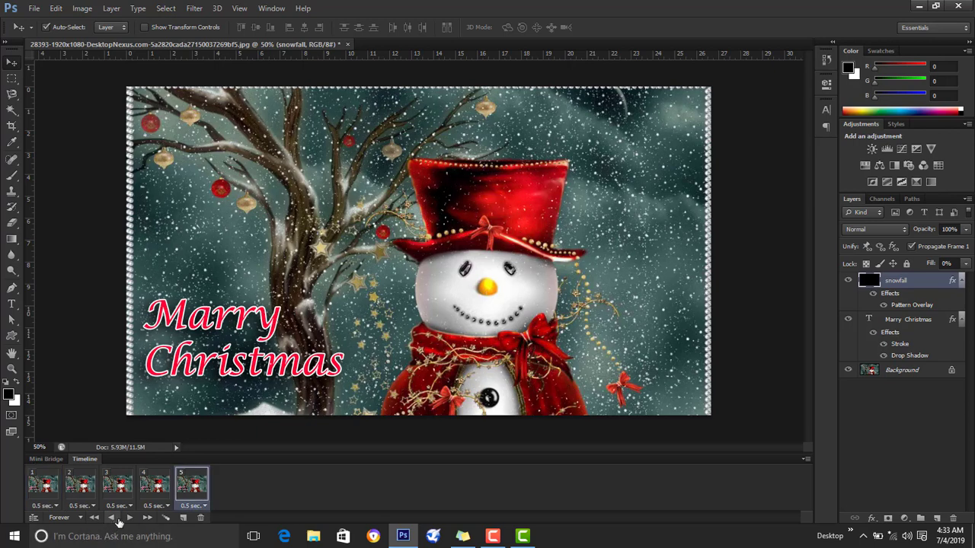
{"action": "left_click", "coordinate": [44, 506]}
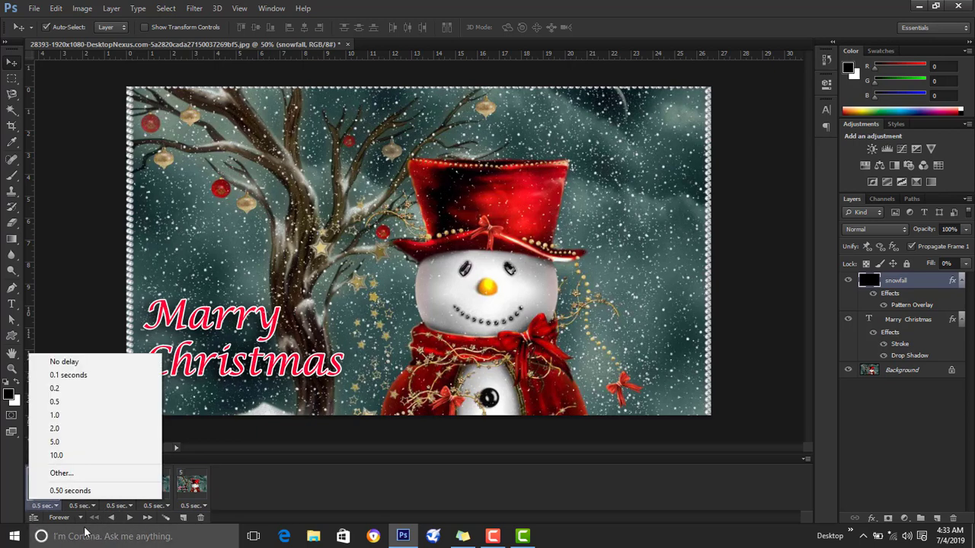
{"action": "key", "text": "Escape"}
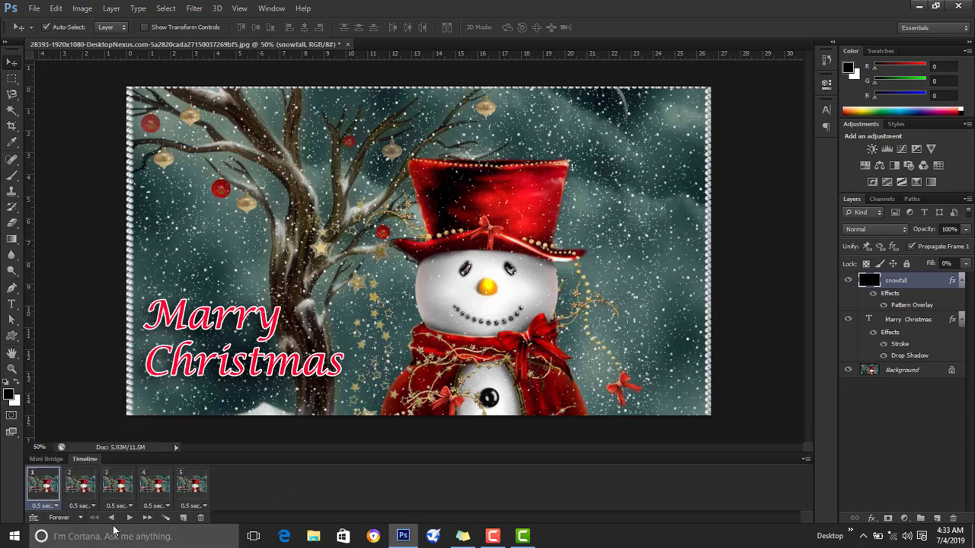
{"action": "left_click", "coordinate": [112, 518]}
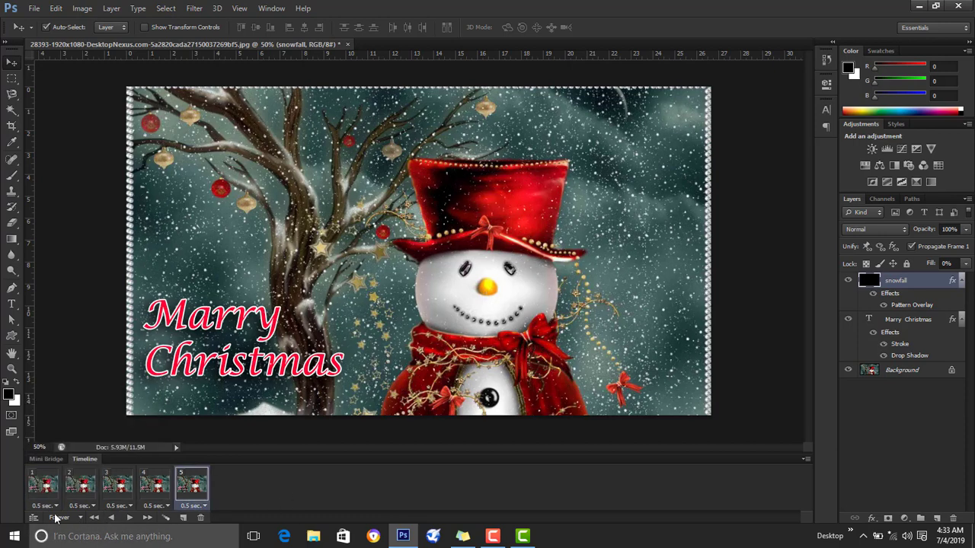
{"action": "left_click", "coordinate": [55, 496]}
{"action": "left_click", "coordinate": [112, 519]}
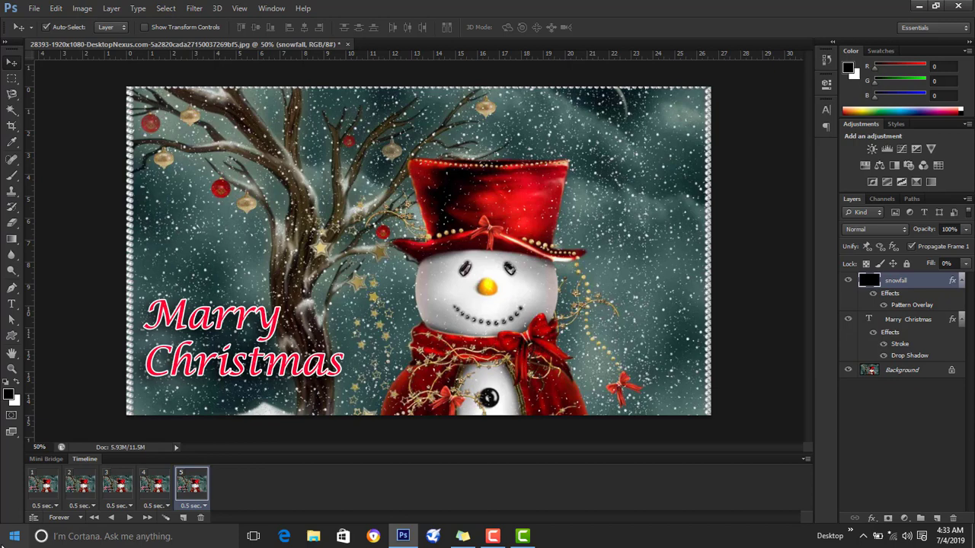
Set frames 1 and 2 to a 0.2-second delay.
{"action": "left_click", "coordinate": [44, 506]}
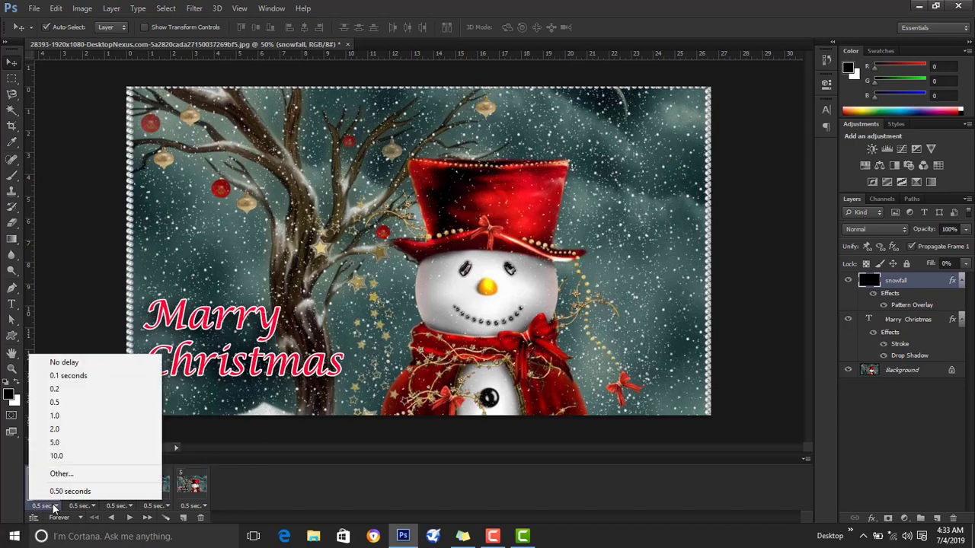
{"action": "left_click", "coordinate": [84, 379]}
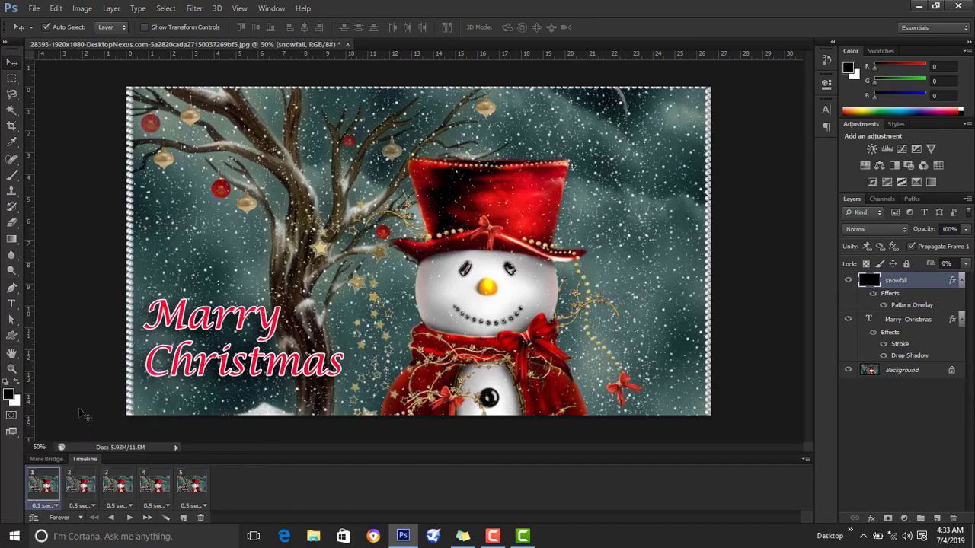
{"action": "left_click", "coordinate": [56, 506]}
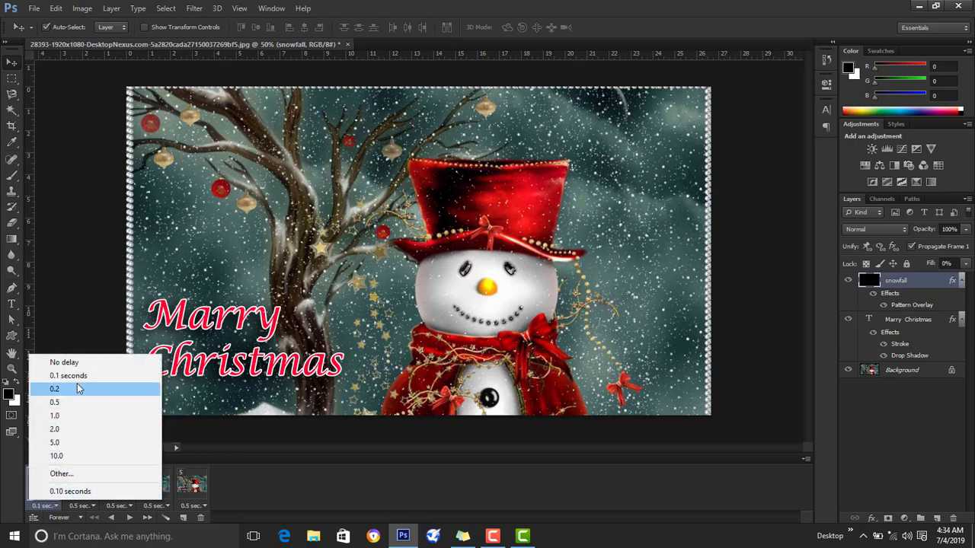
{"action": "left_click", "coordinate": [84, 390]}
{"action": "left_click", "coordinate": [91, 505]}
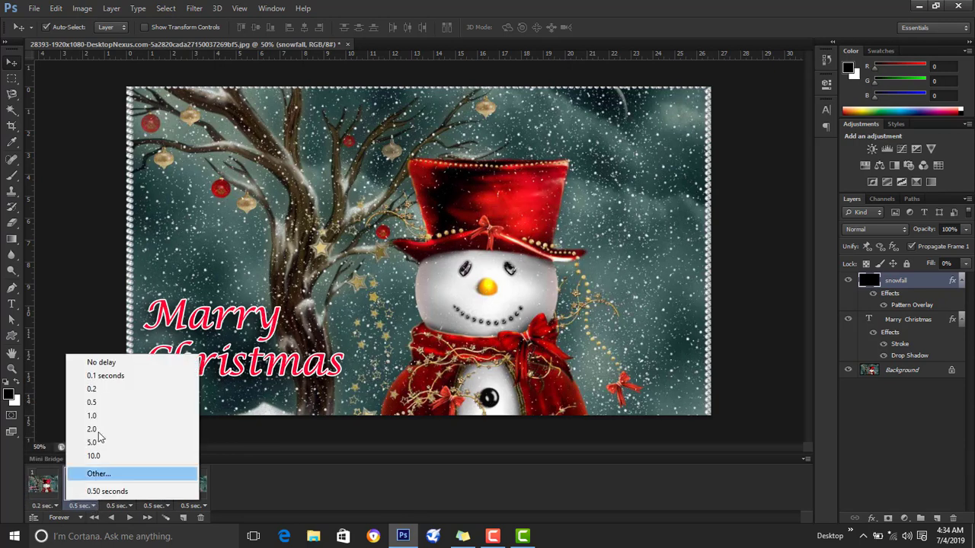
{"action": "left_click", "coordinate": [97, 388]}
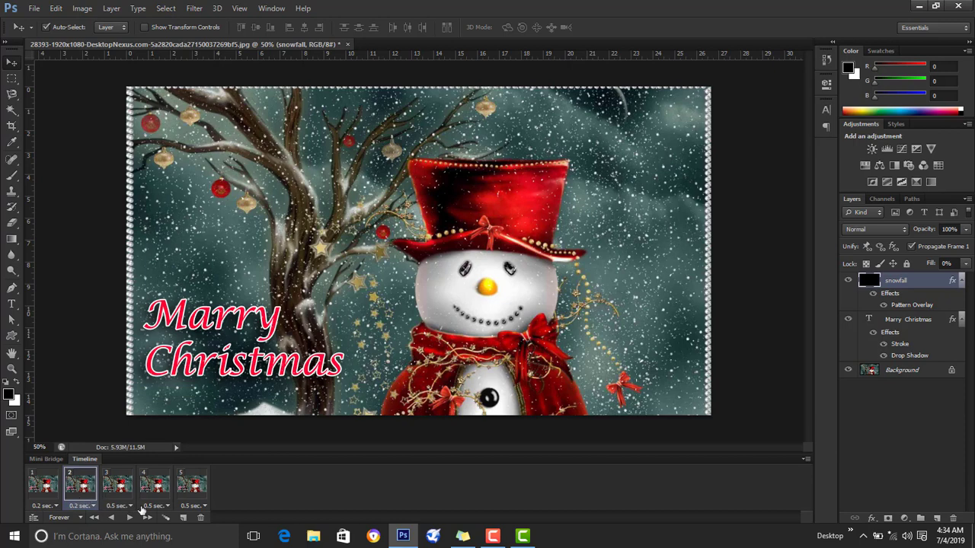
Set frames 3–5 to a 0.2-second delay and return to frame 1.
{"action": "left_click", "coordinate": [130, 505]}
{"action": "left_click", "coordinate": [152, 387]}
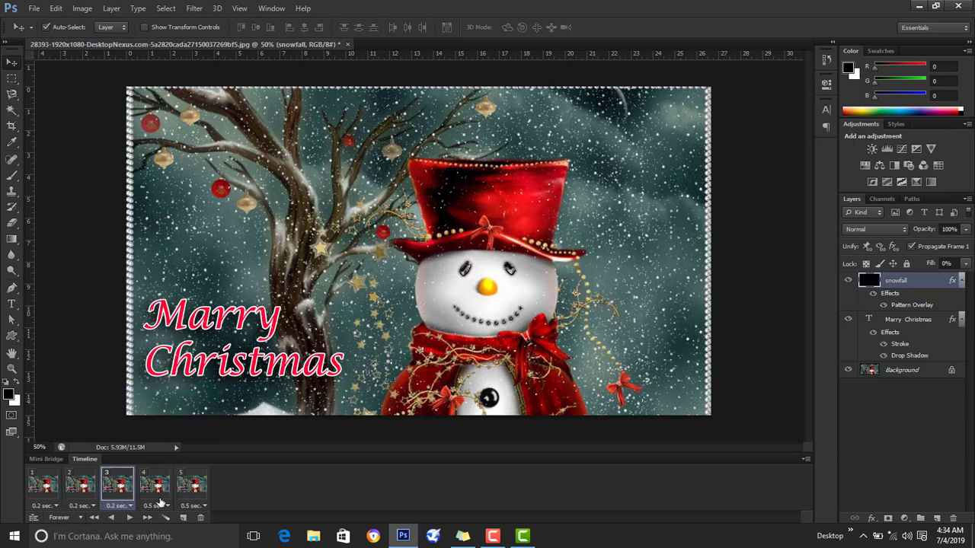
{"action": "left_click", "coordinate": [163, 506]}
{"action": "left_click", "coordinate": [165, 389]}
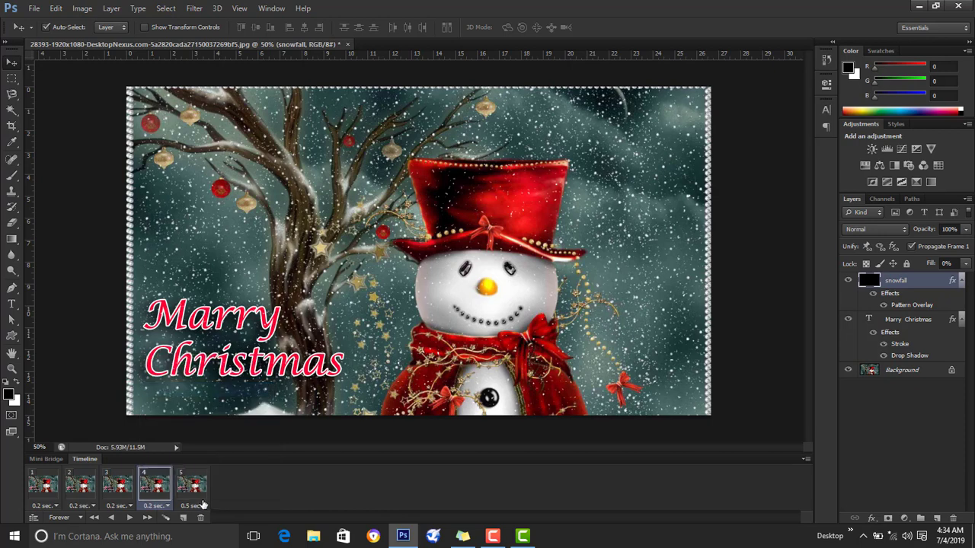
{"action": "left_click", "coordinate": [196, 505]}
{"action": "left_click", "coordinate": [204, 389]}
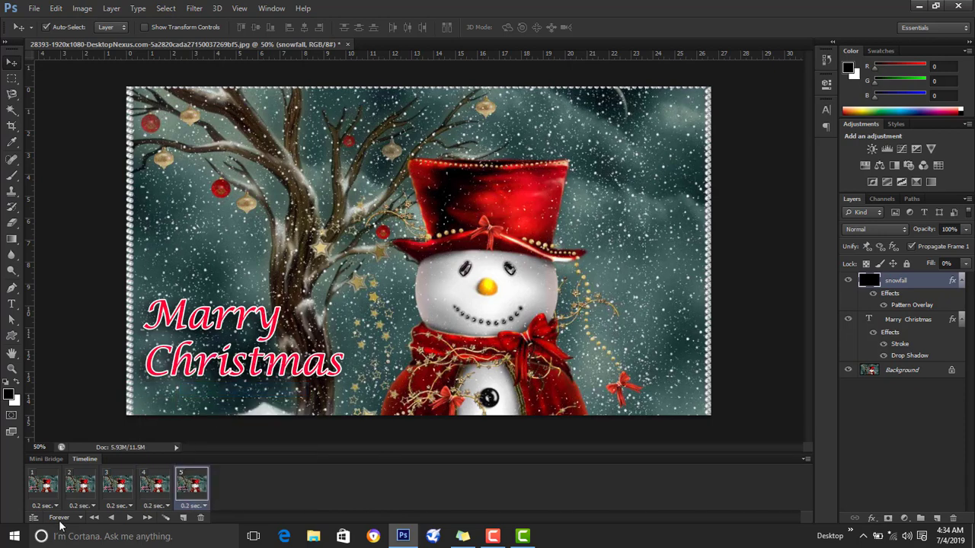
{"action": "left_click", "coordinate": [42, 489]}
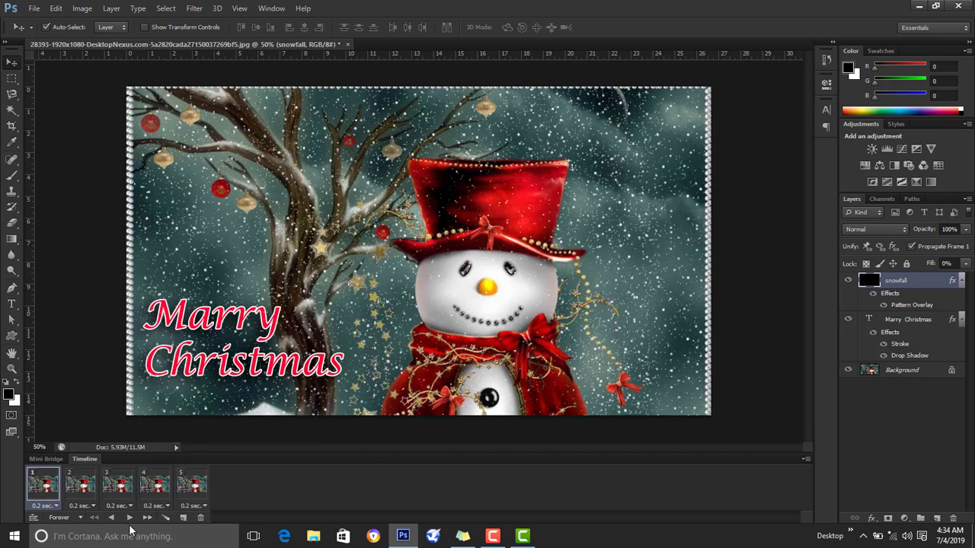
Play and stop the five-frame 0.2-second snowfall loop, then add an empty Layer 1 above it.
{"action": "left_click", "coordinate": [130, 517]}
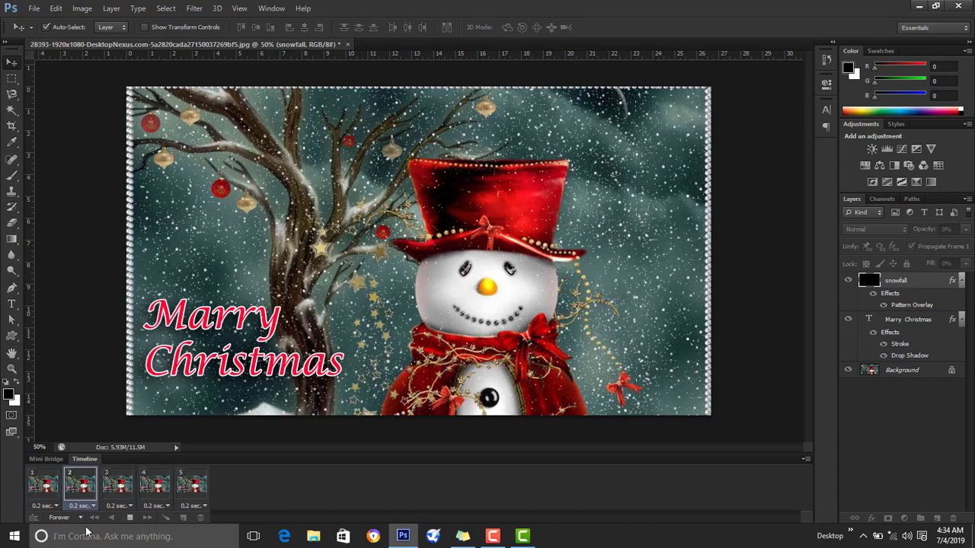
{"action": "left_click", "coordinate": [130, 518]}
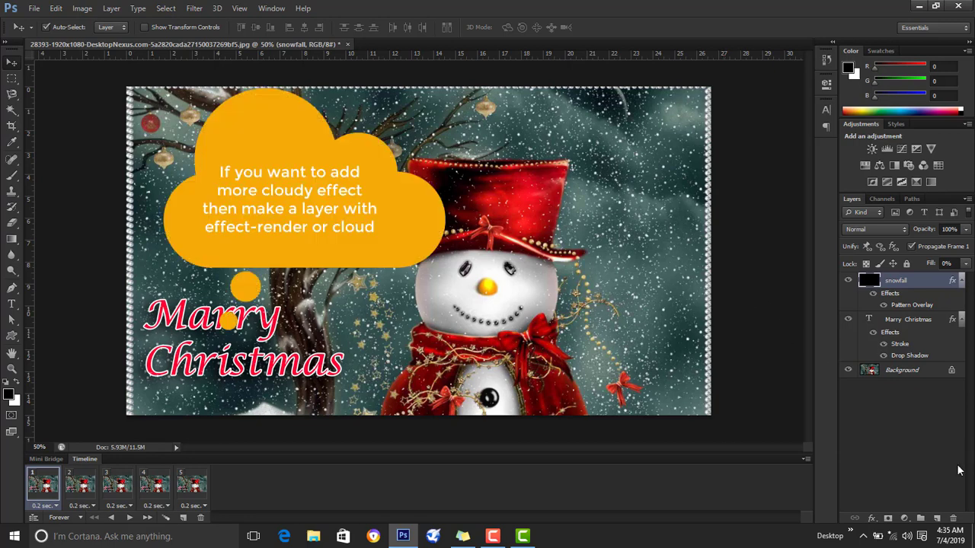
{"action": "left_click", "coordinate": [937, 518]}
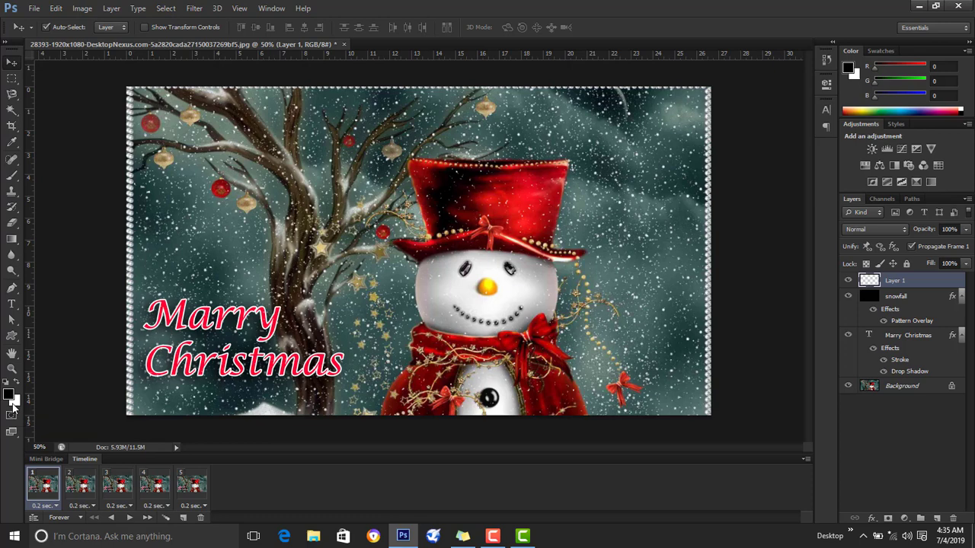
Fill Layer 1 with black, render Filter > Render > Clouds onto it, and lower its opacity to 41%.
{"action": "key", "text": "alt+BackSpace"}
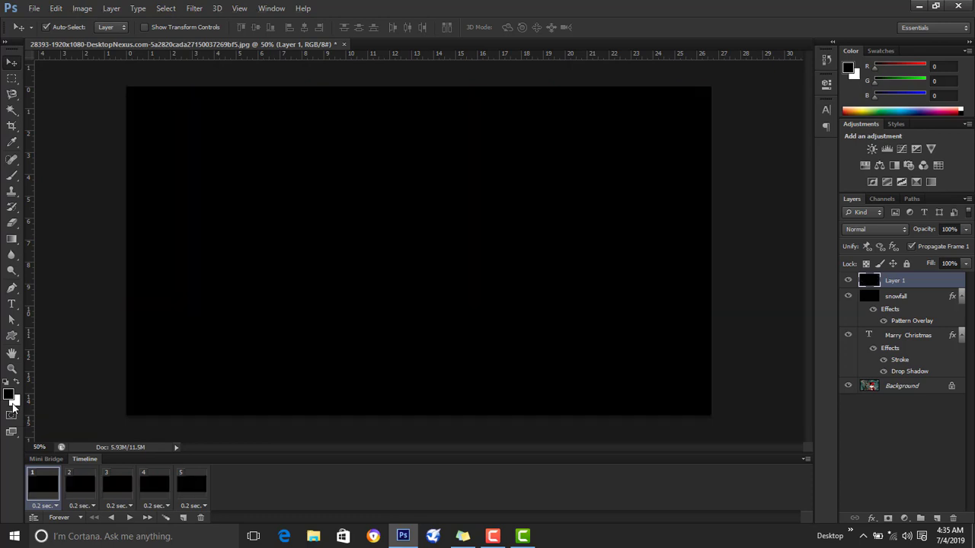
{"action": "left_click", "coordinate": [188, 9]}
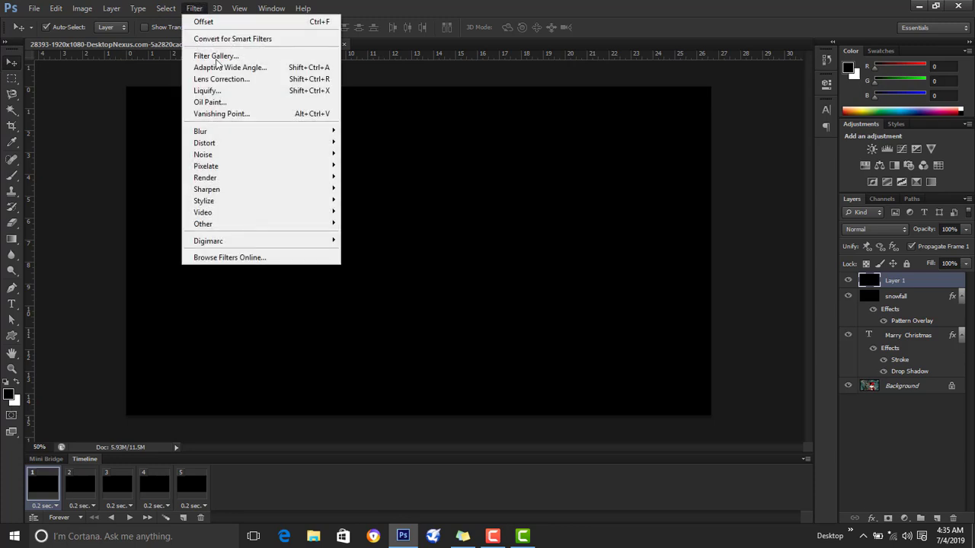
{"action": "mouse_move", "coordinate": [228, 178]}
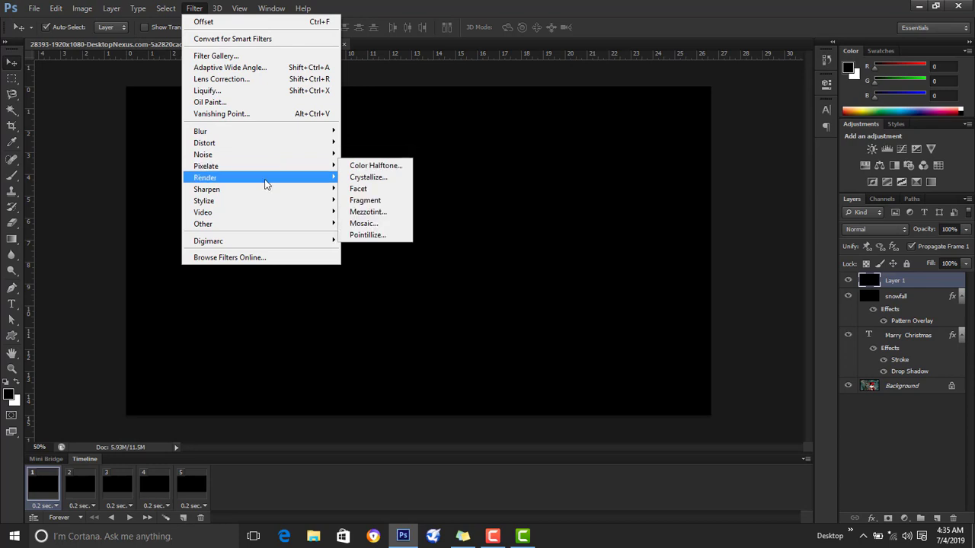
{"action": "left_click", "coordinate": [366, 177]}
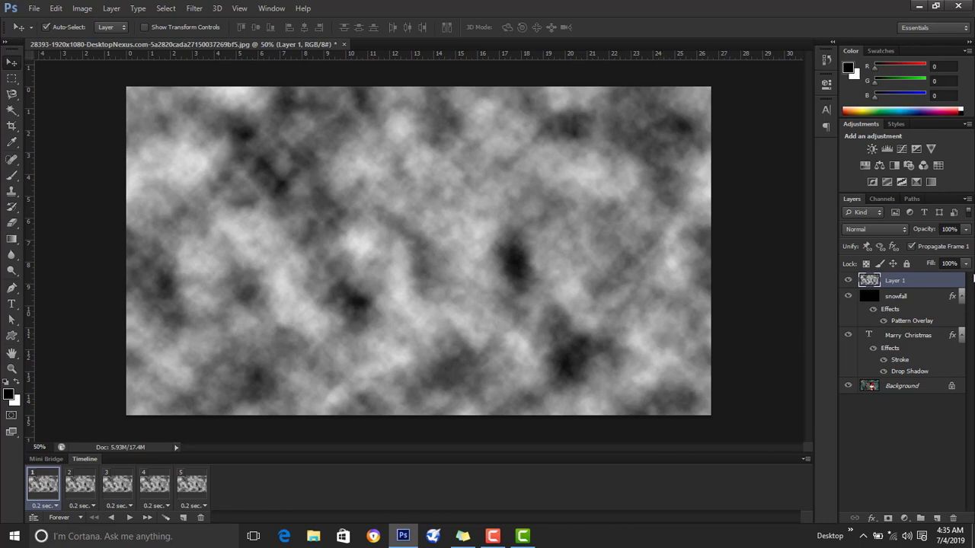
{"action": "left_click", "coordinate": [965, 231]}
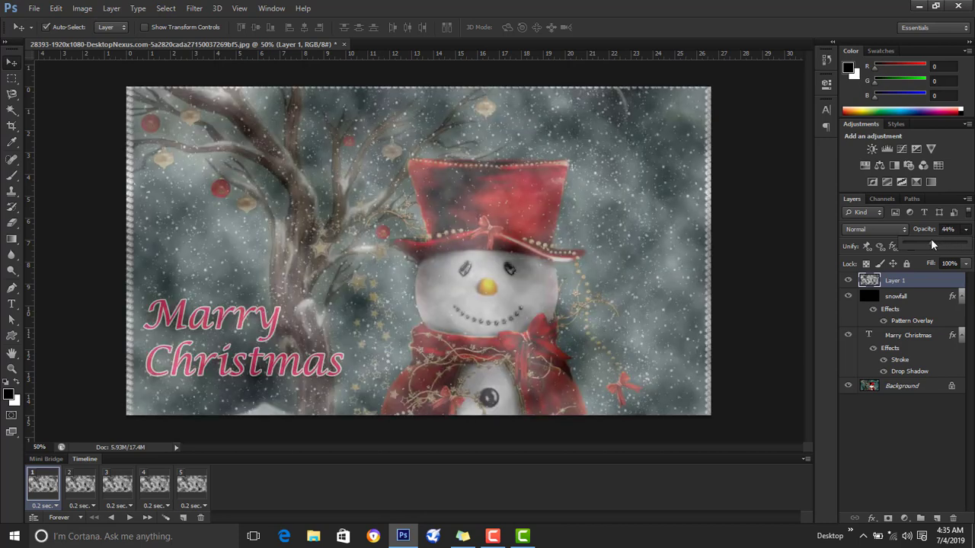
{"action": "left_click_drag", "start_coordinate": [931, 239], "coordinate": [925, 244]}
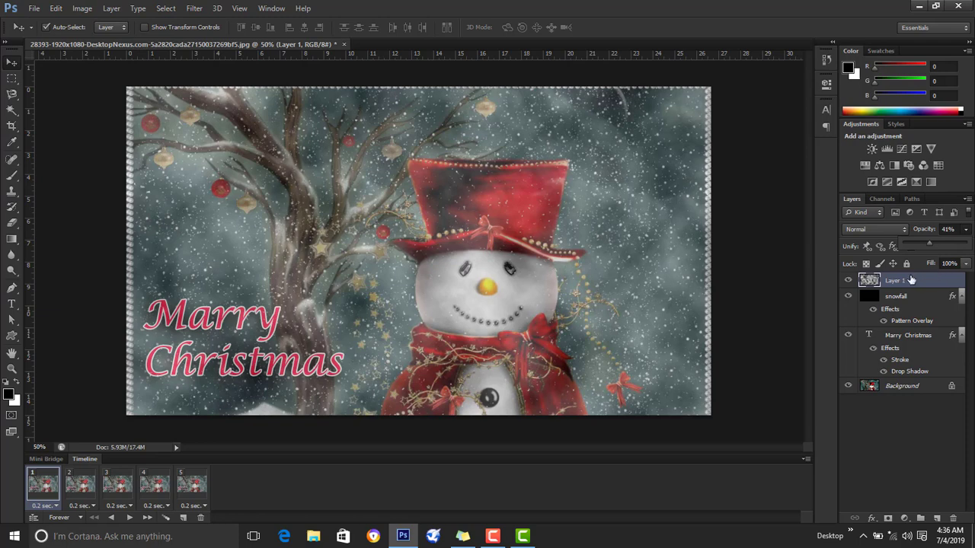
Set the cloud layer's blend mode to Screen, return to frame 1, and play then stop the loop.
{"action": "left_click", "coordinate": [902, 231]}
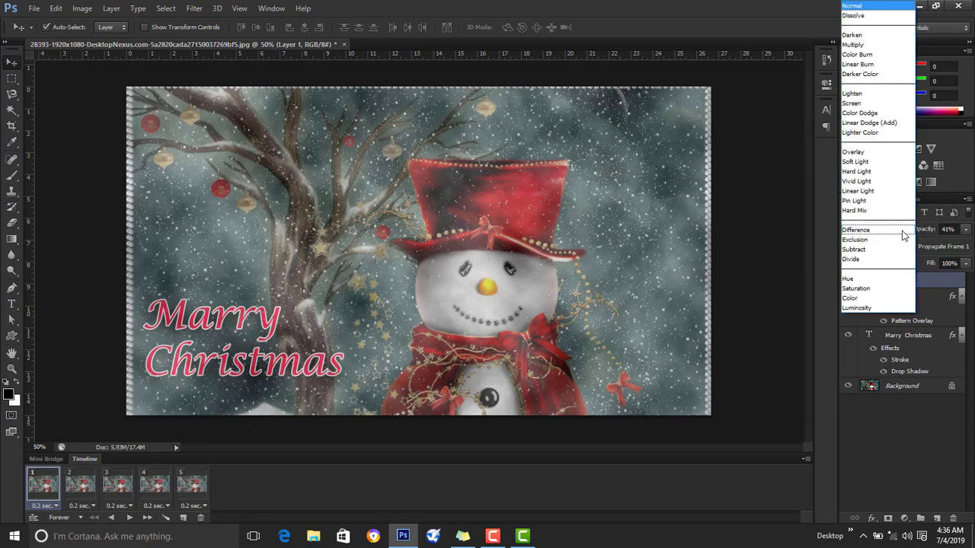
{"action": "left_click", "coordinate": [863, 104]}
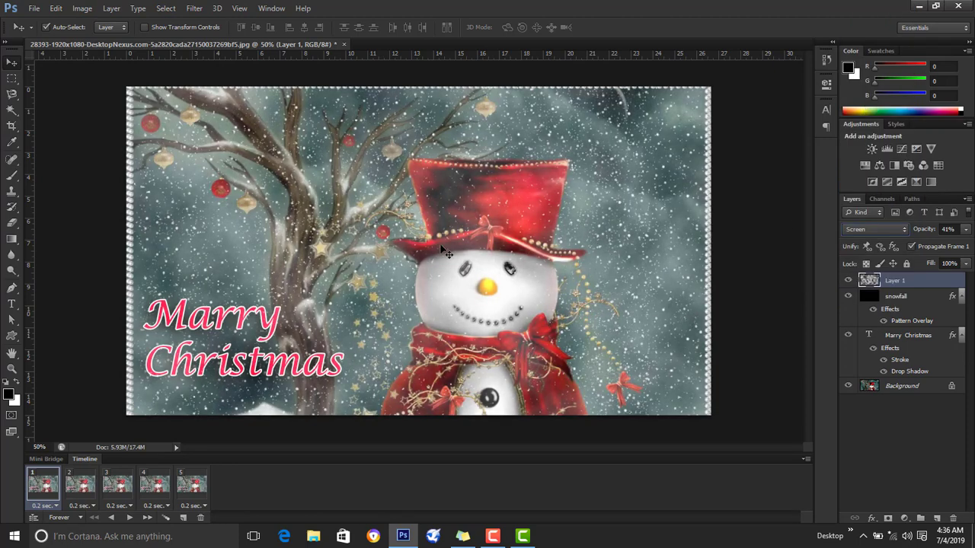
{"action": "left_click", "coordinate": [113, 518]}
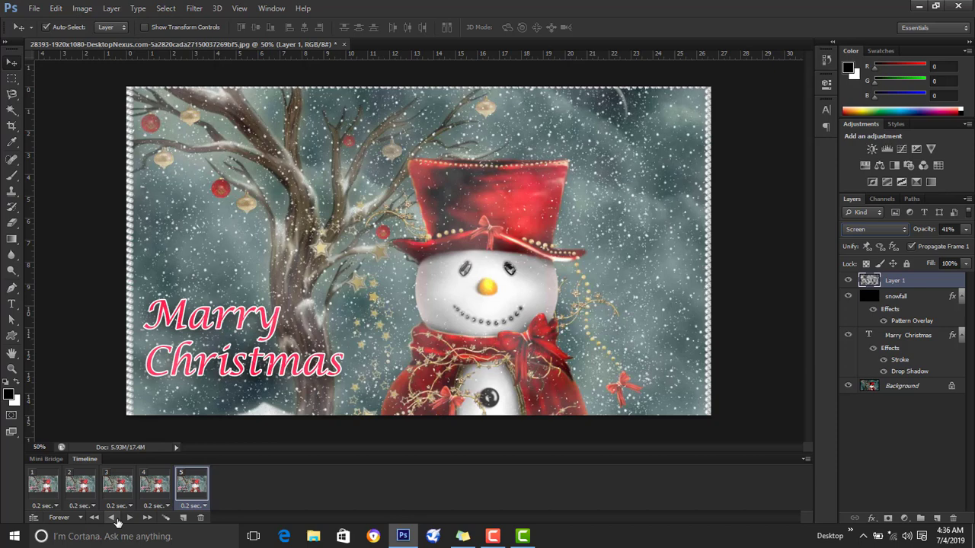
{"action": "left_click", "coordinate": [53, 500]}
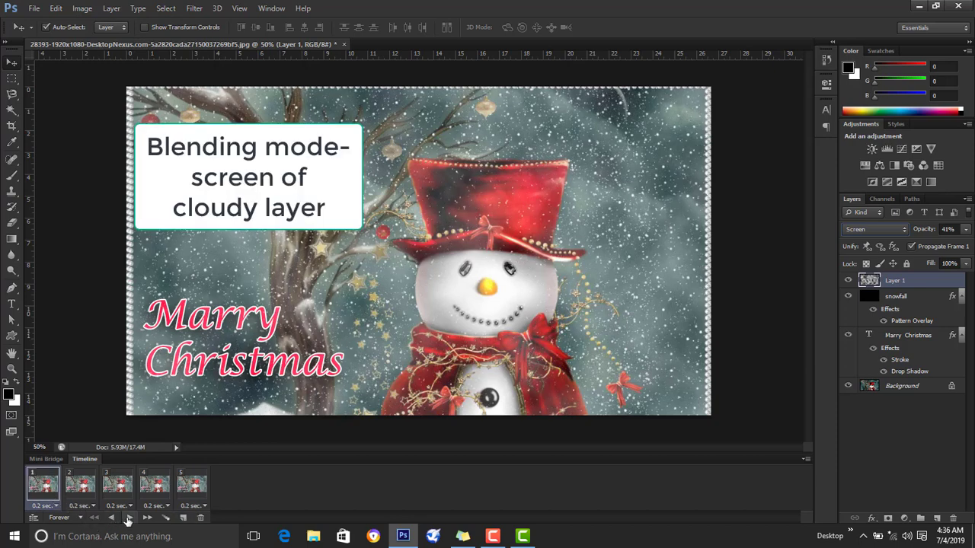
{"action": "left_click", "coordinate": [128, 518]}
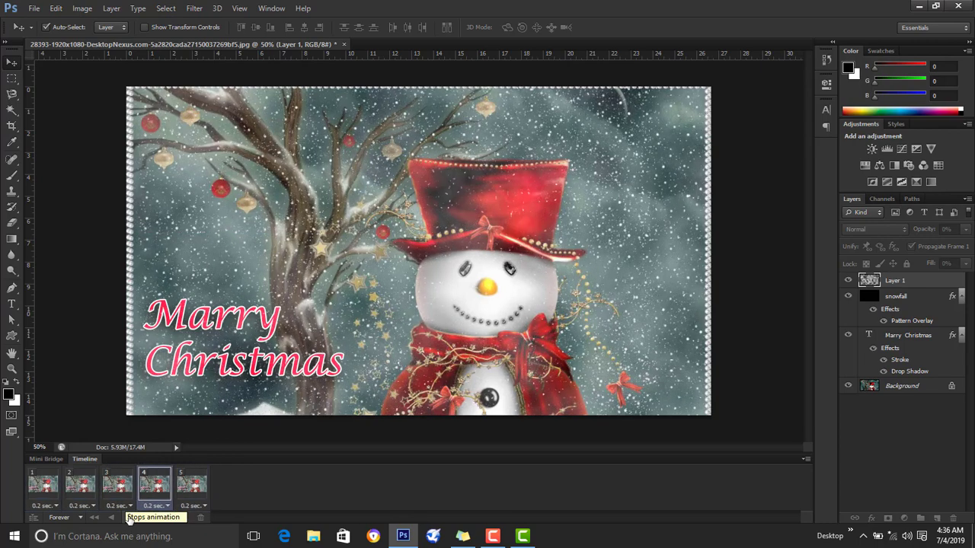
{"action": "left_click", "coordinate": [130, 518]}
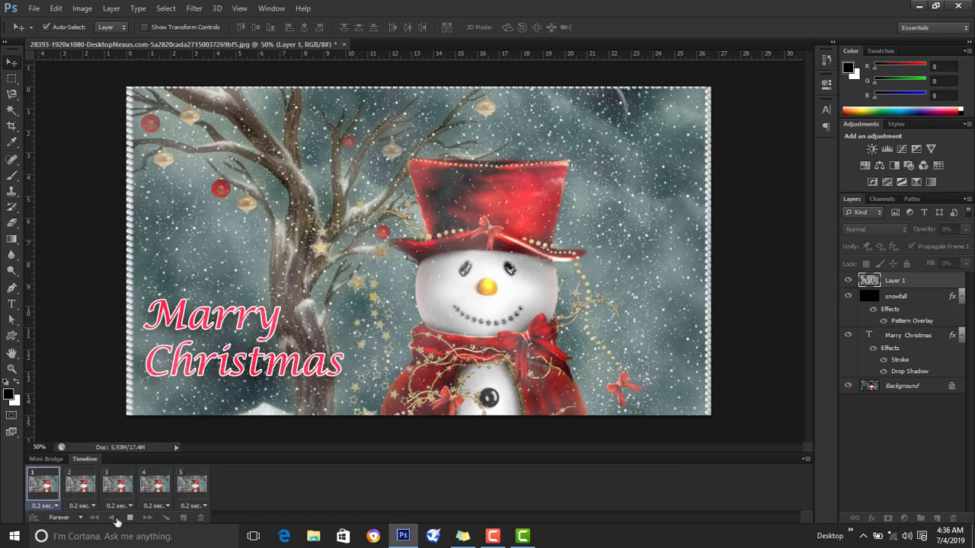
{"action": "left_click", "coordinate": [129, 518]}
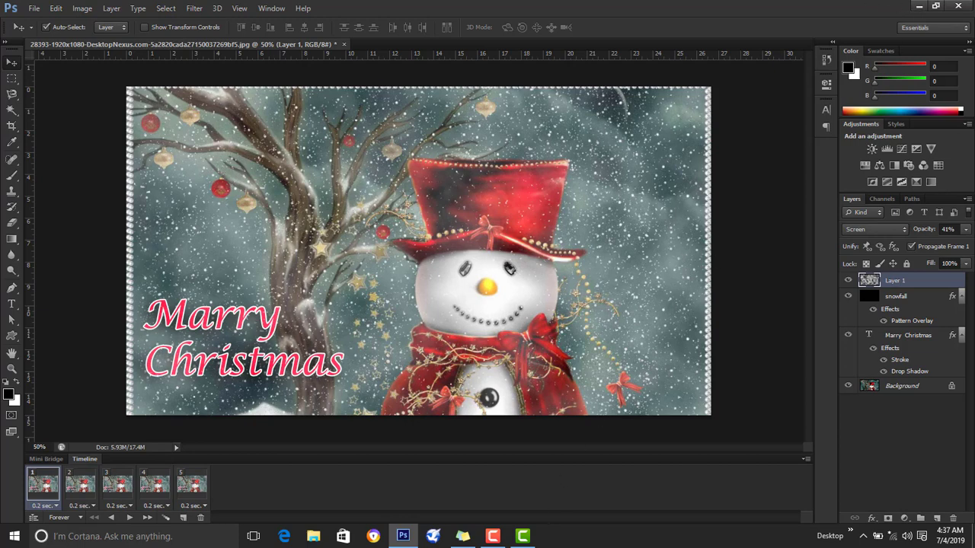
Stop the Camtasia screen recording from its taskbar recorder controls.
{"action": "left_click", "coordinate": [493, 537]}
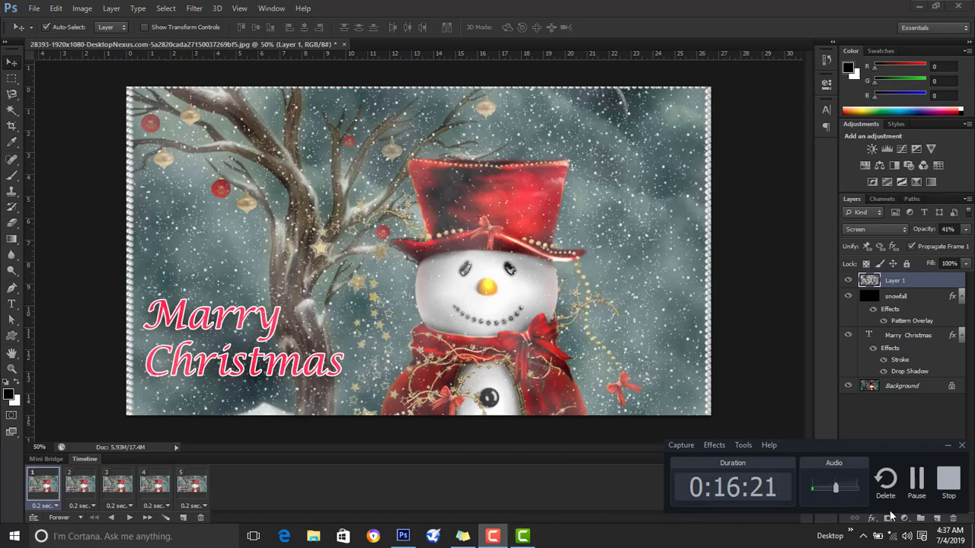
{"action": "left_click", "coordinate": [948, 480]}
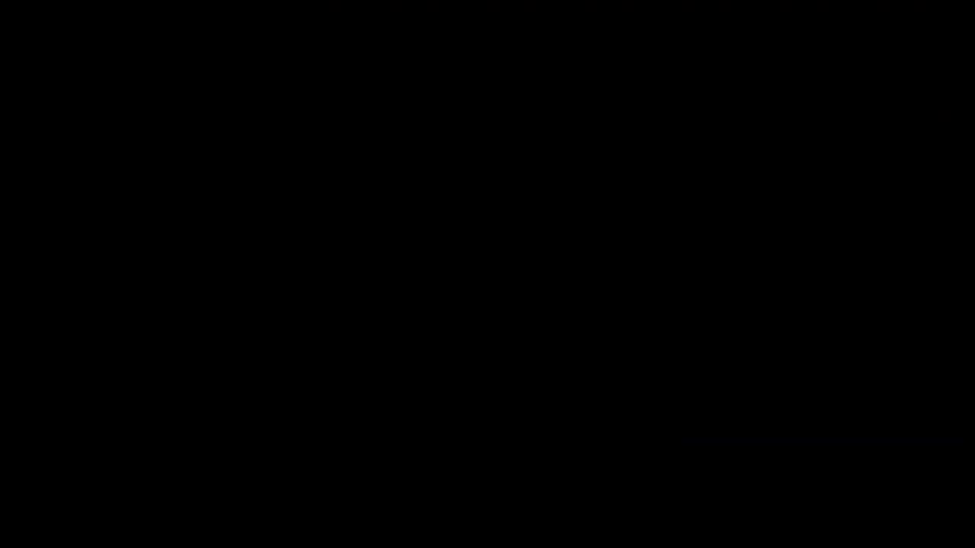